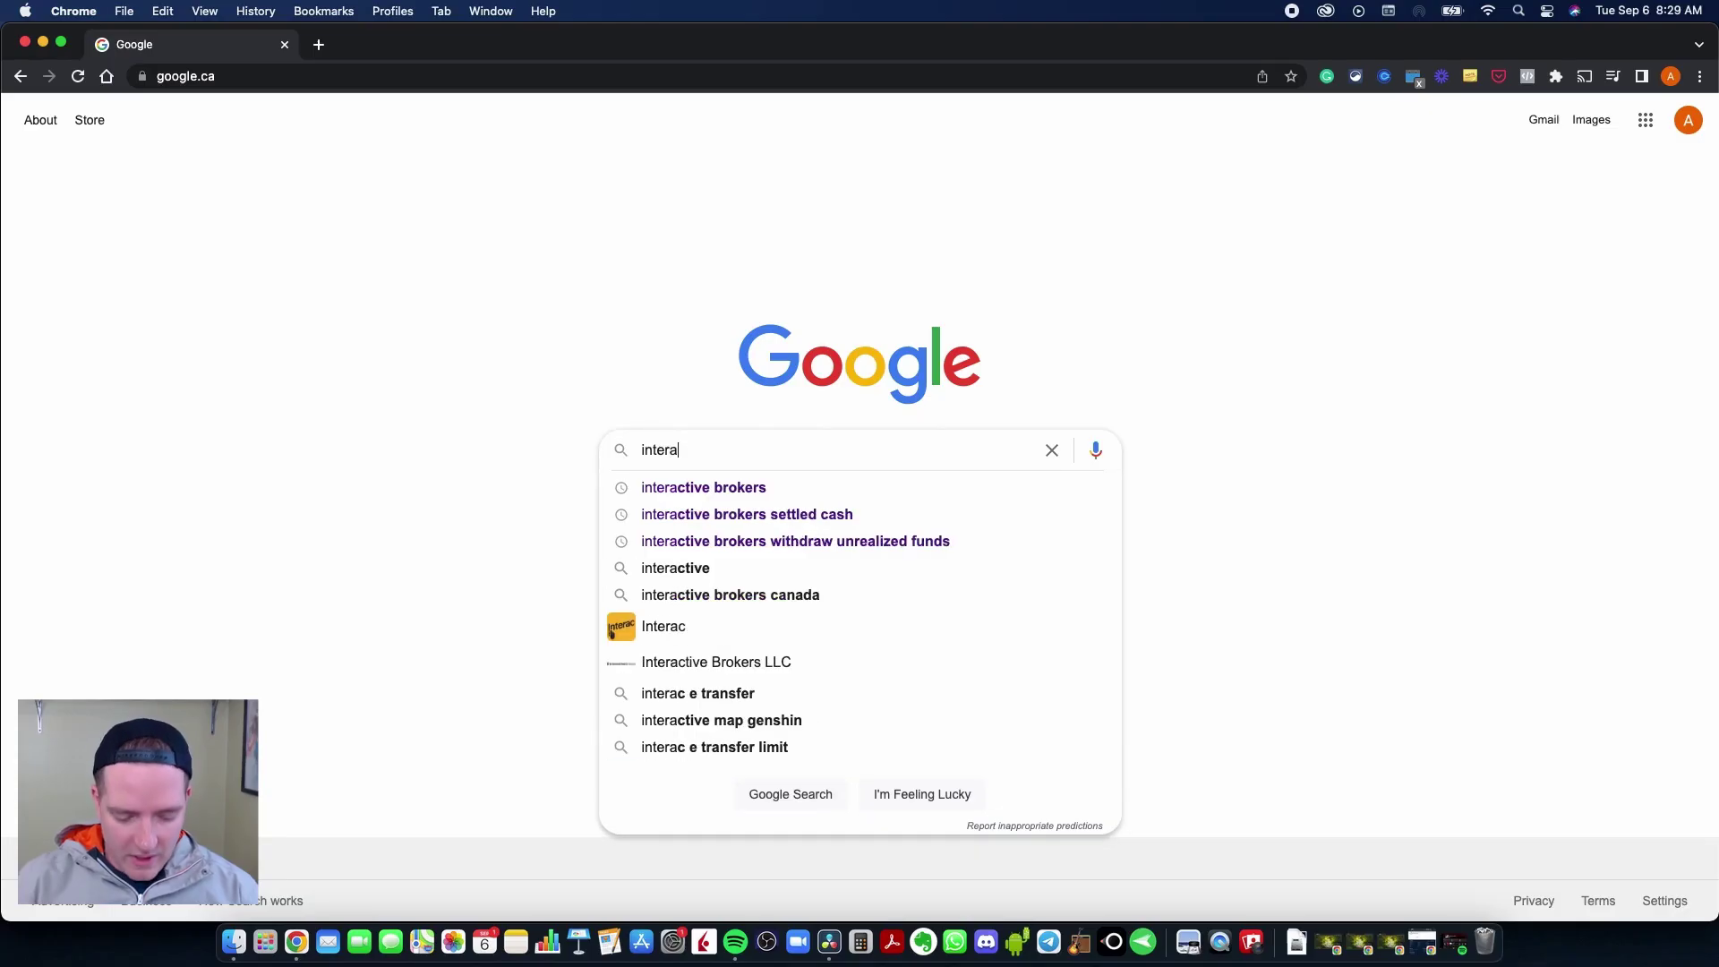
- Search Google for 'interactive brokers' and open the 'Interactive Brokers LLC: Home' result
{"action": "type", "text": "tive brokers"}
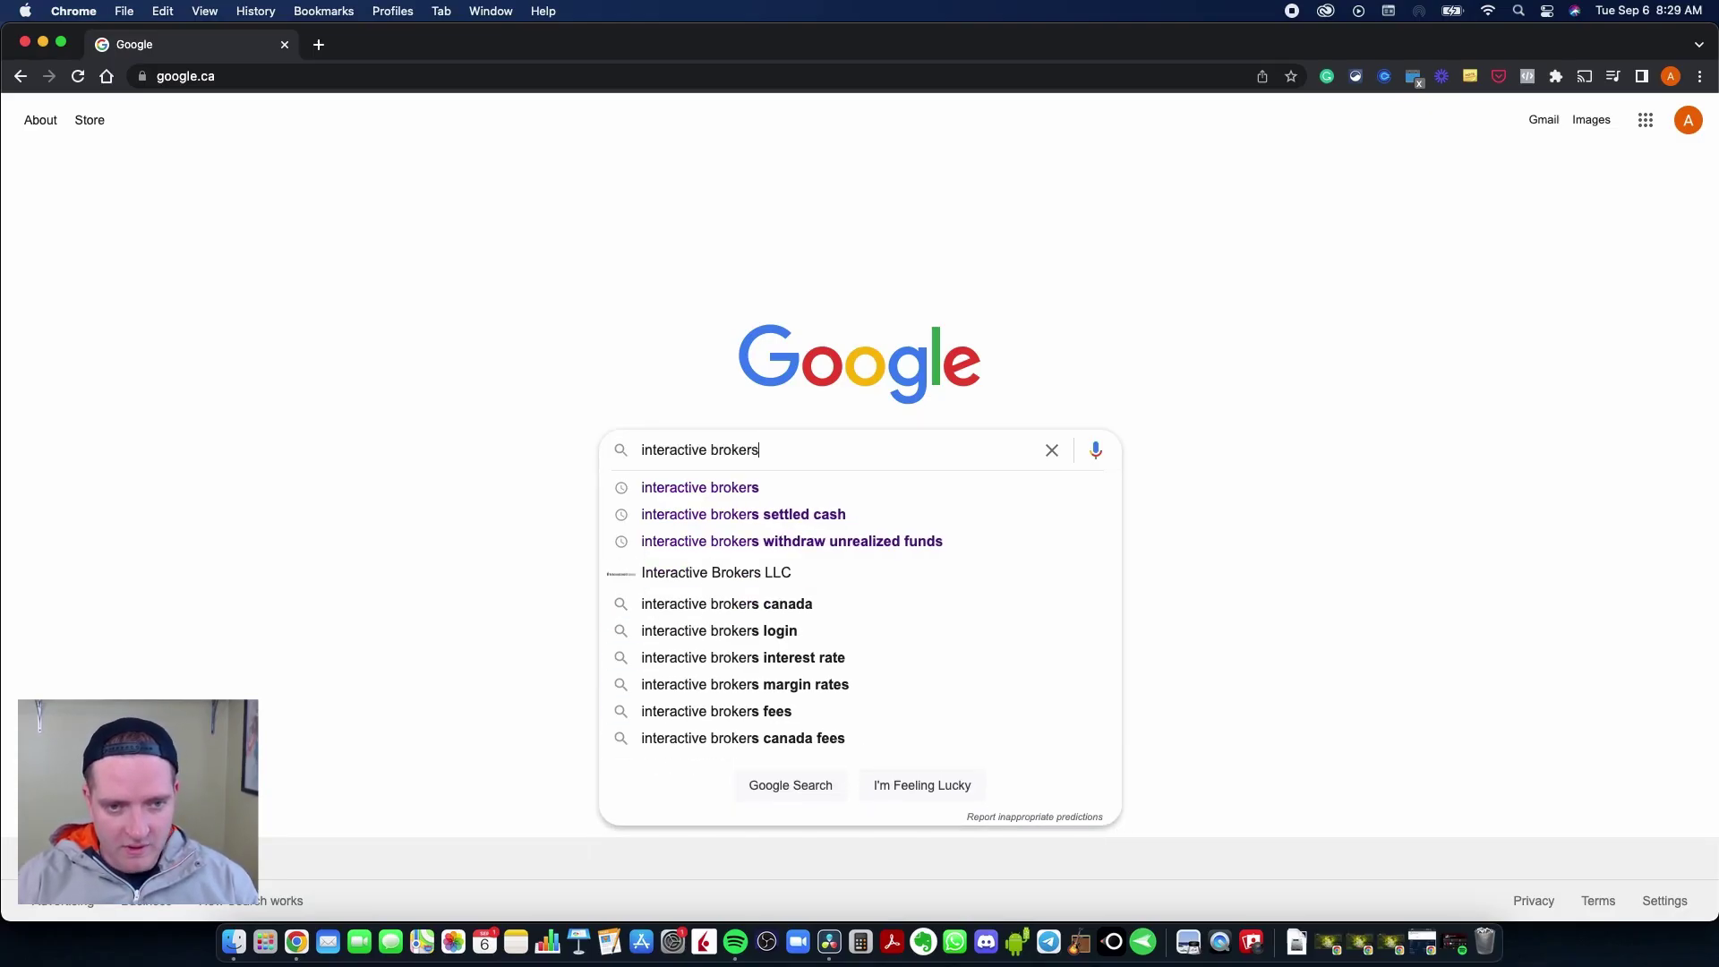
{"action": "key", "text": "Return"}
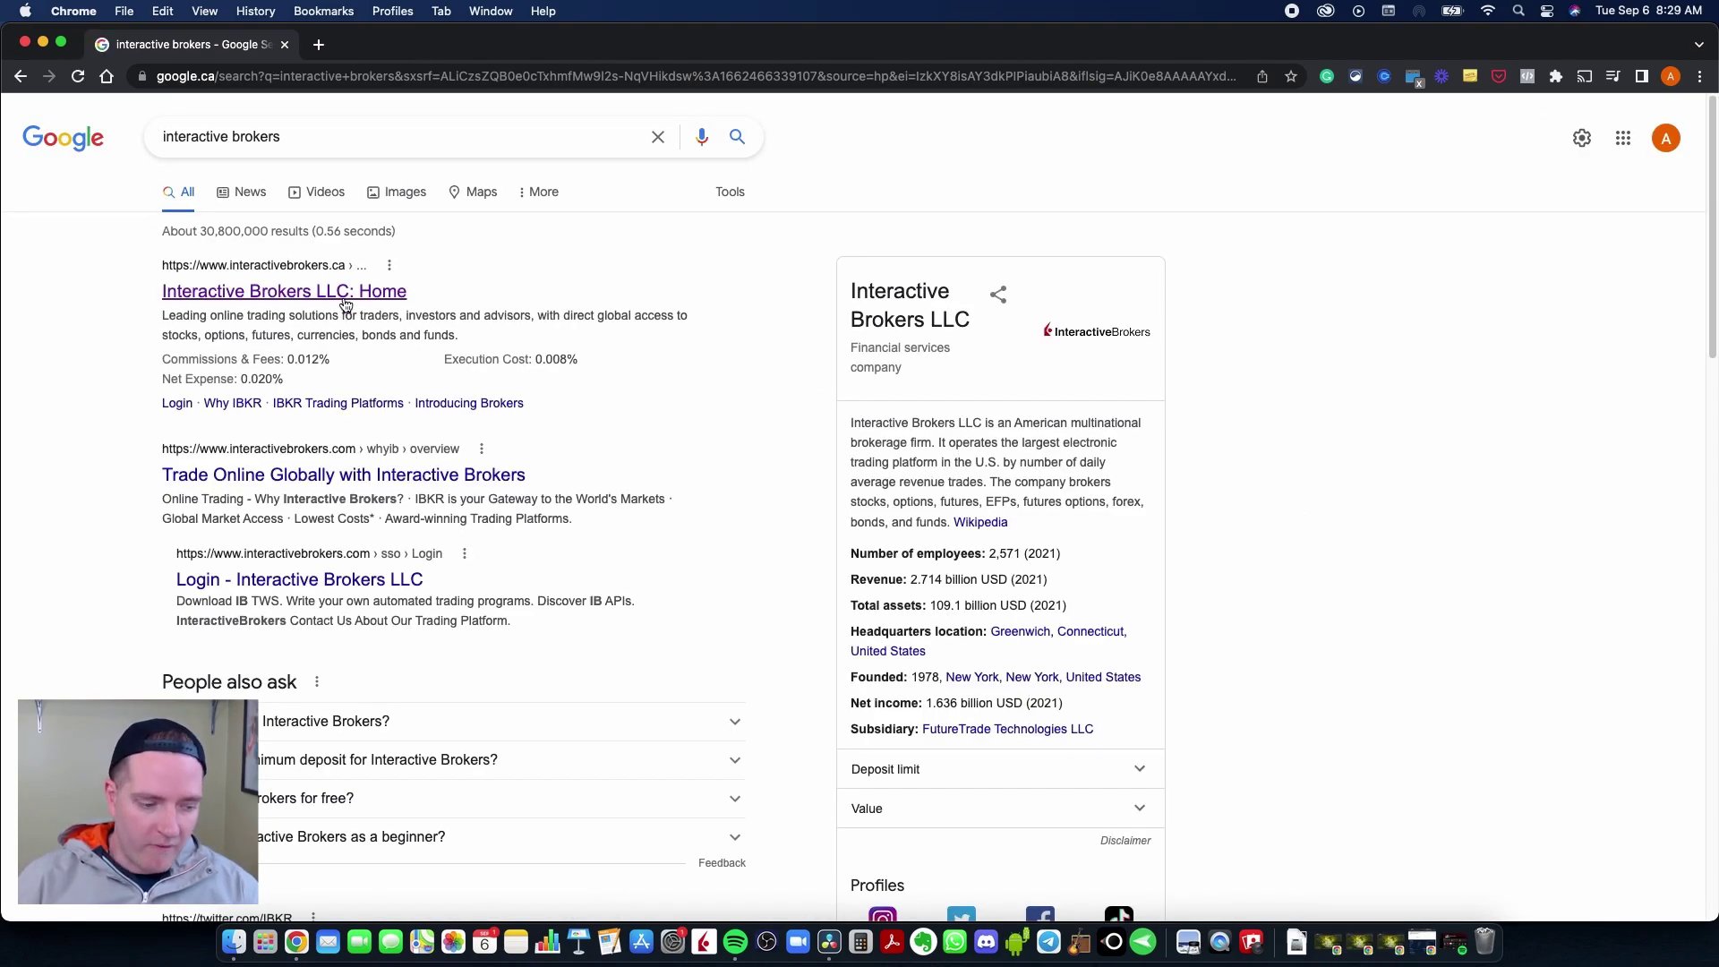
{"action": "left_click", "coordinate": [344, 302]}
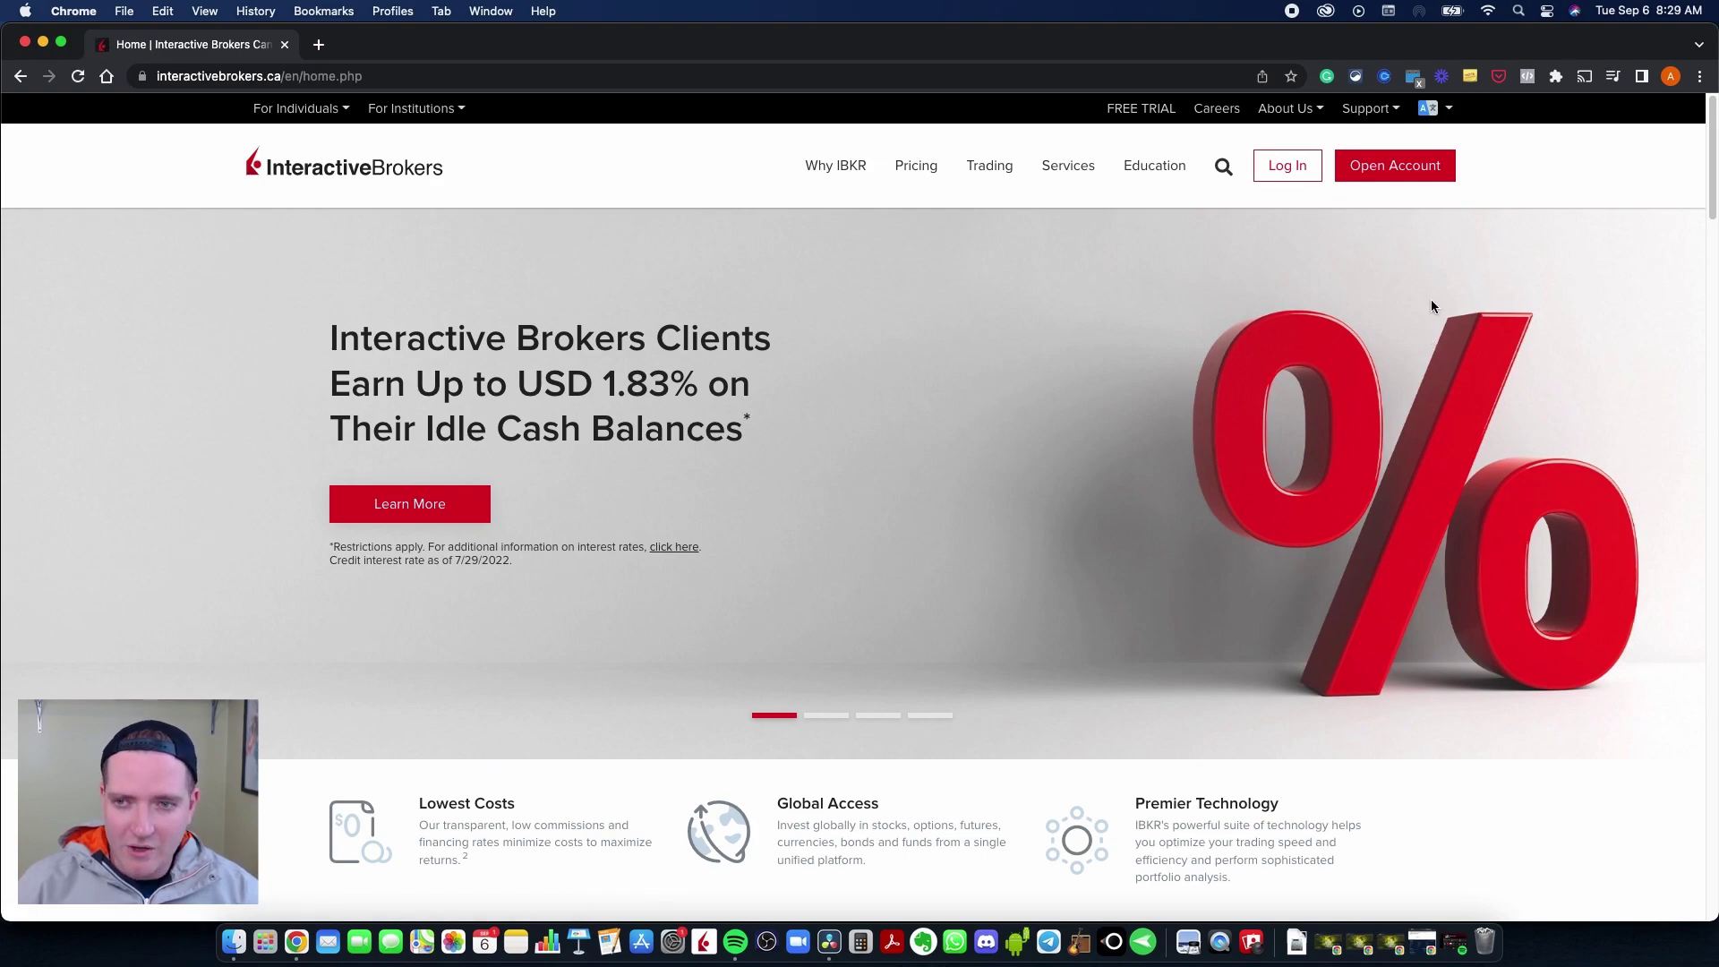
- Open the FREE TRIAL page and highlight its market data delay note
{"action": "left_click", "coordinate": [1132, 115]}
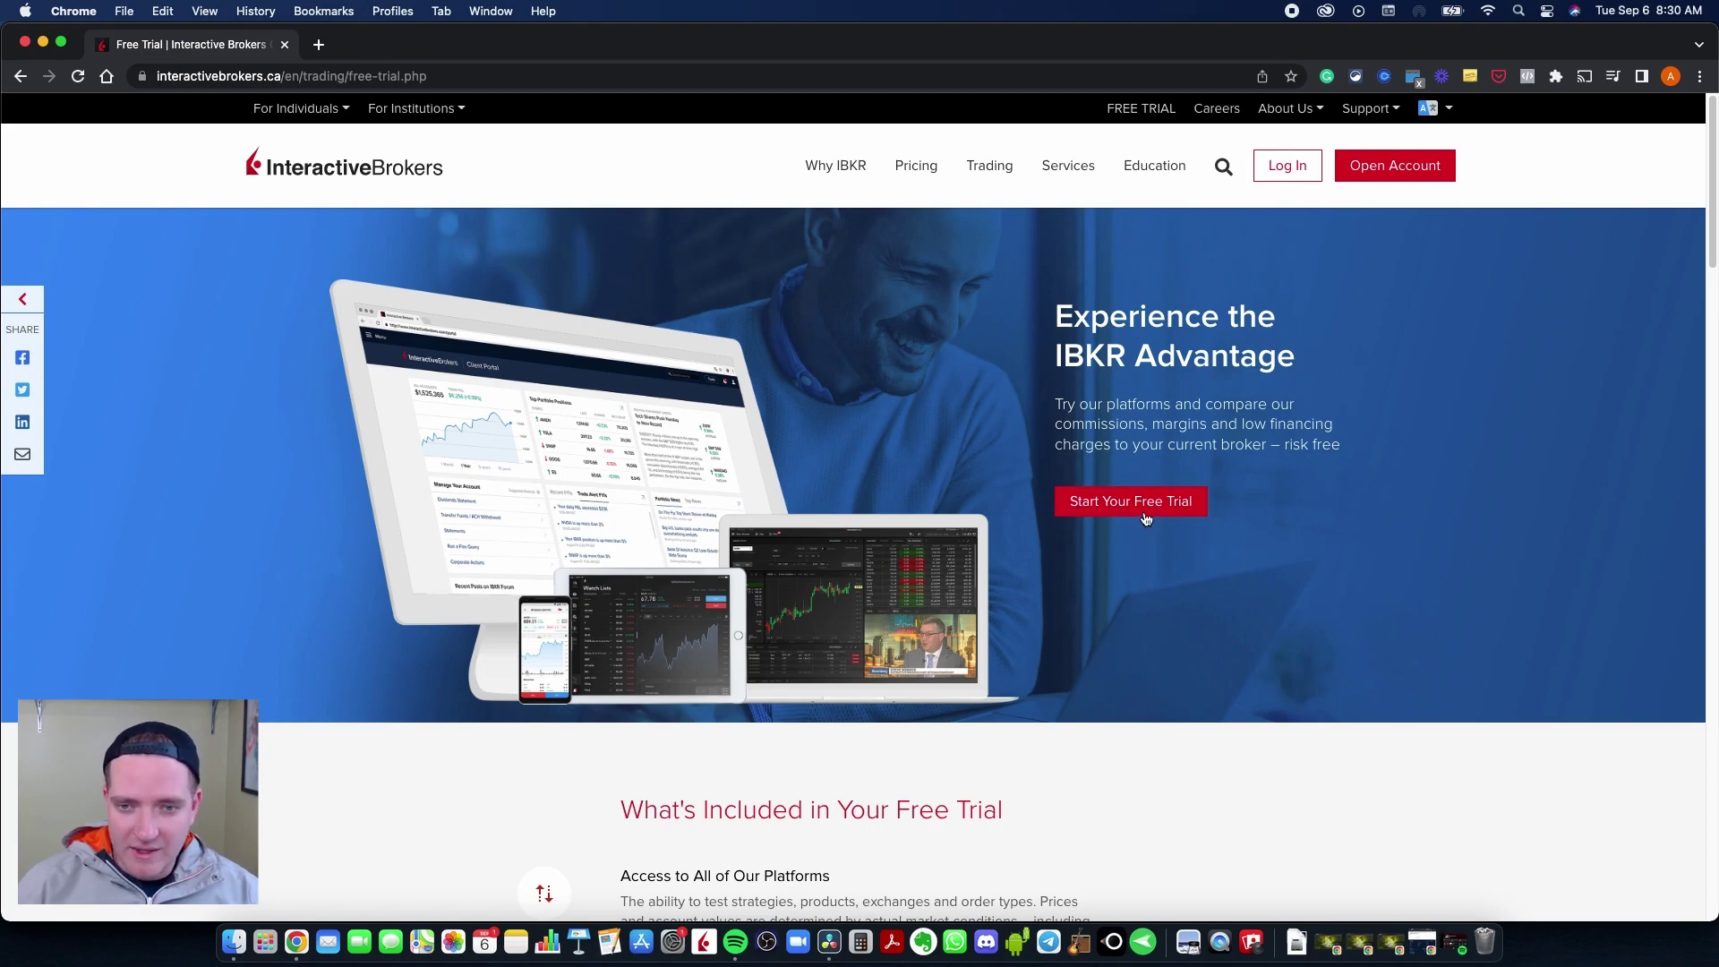
{"action": "scroll", "coordinate": [1164, 614], "scroll_direction": "down", "scroll_amount": 10}
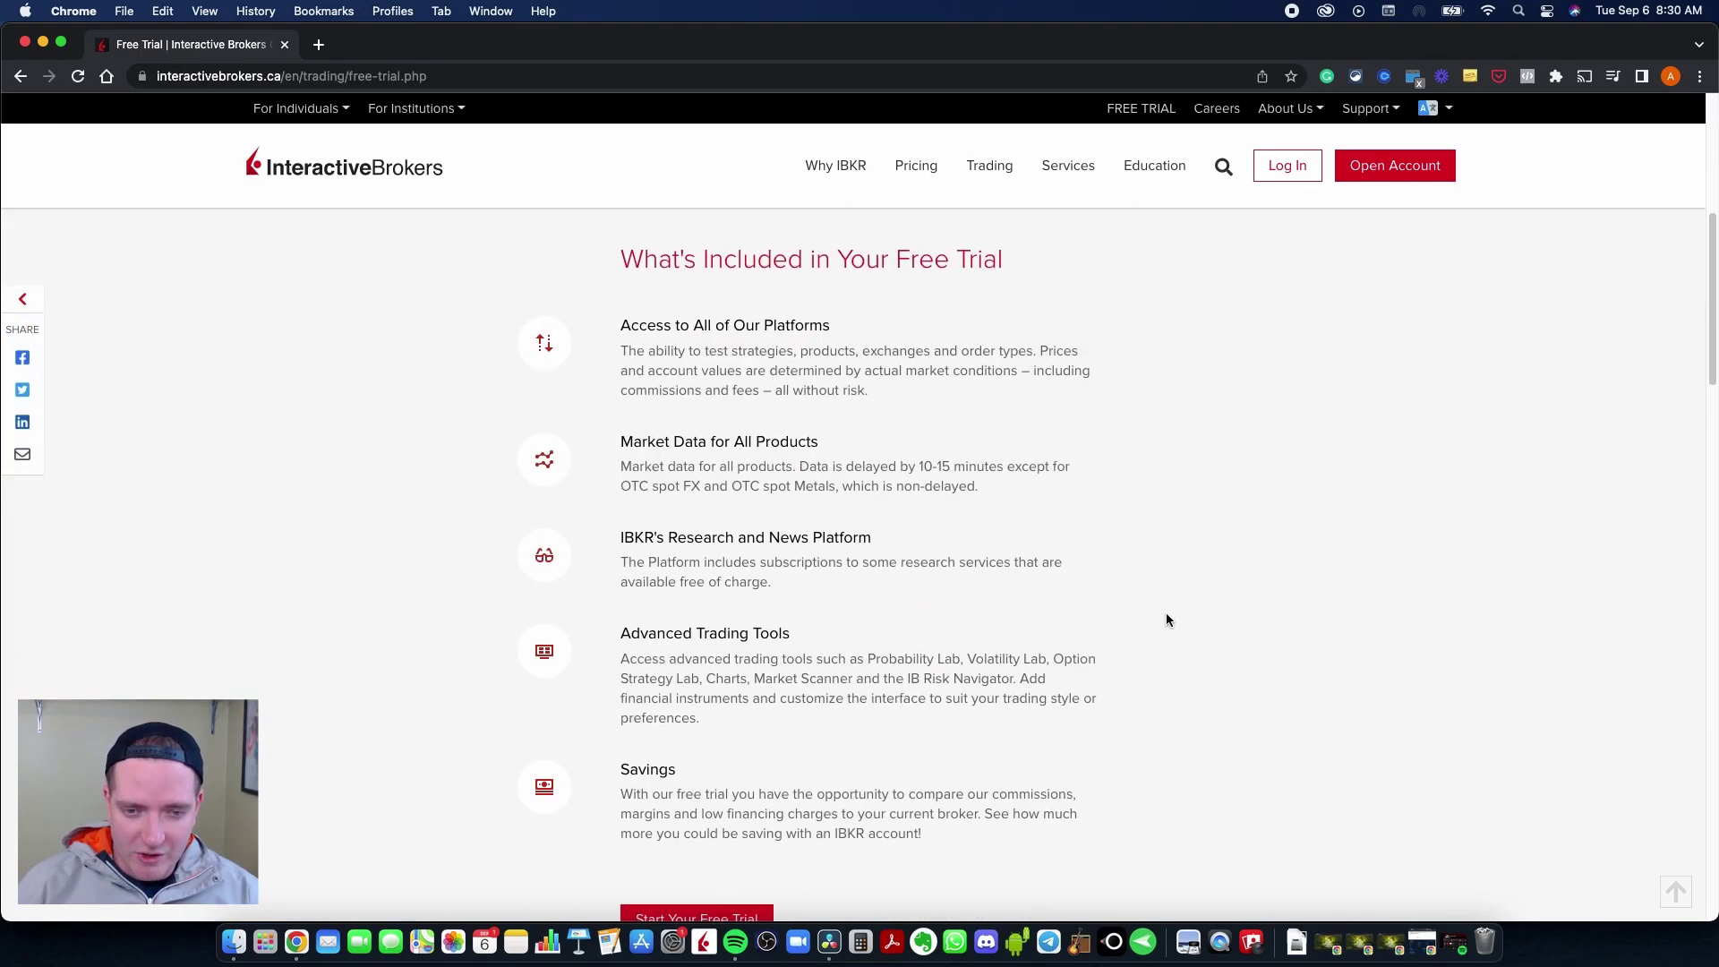
{"action": "scroll", "coordinate": [1163, 612], "scroll_direction": "up", "scroll_amount": 3}
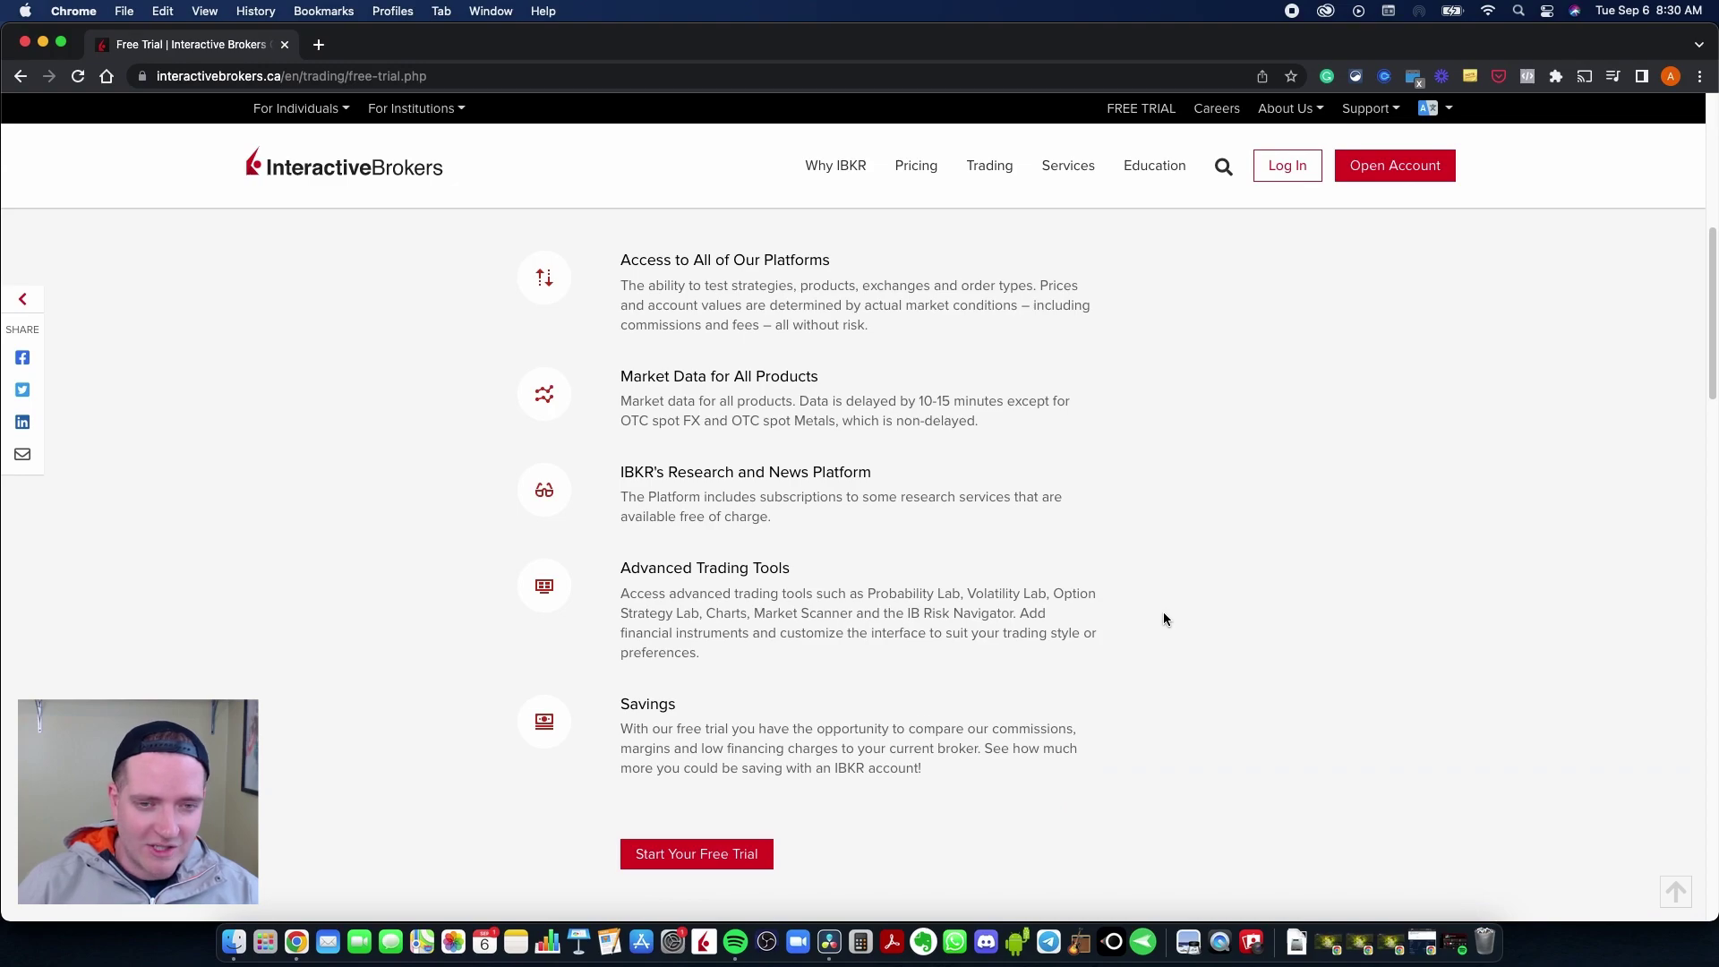
{"action": "scroll", "coordinate": [1164, 617], "scroll_direction": "up", "scroll_amount": 1}
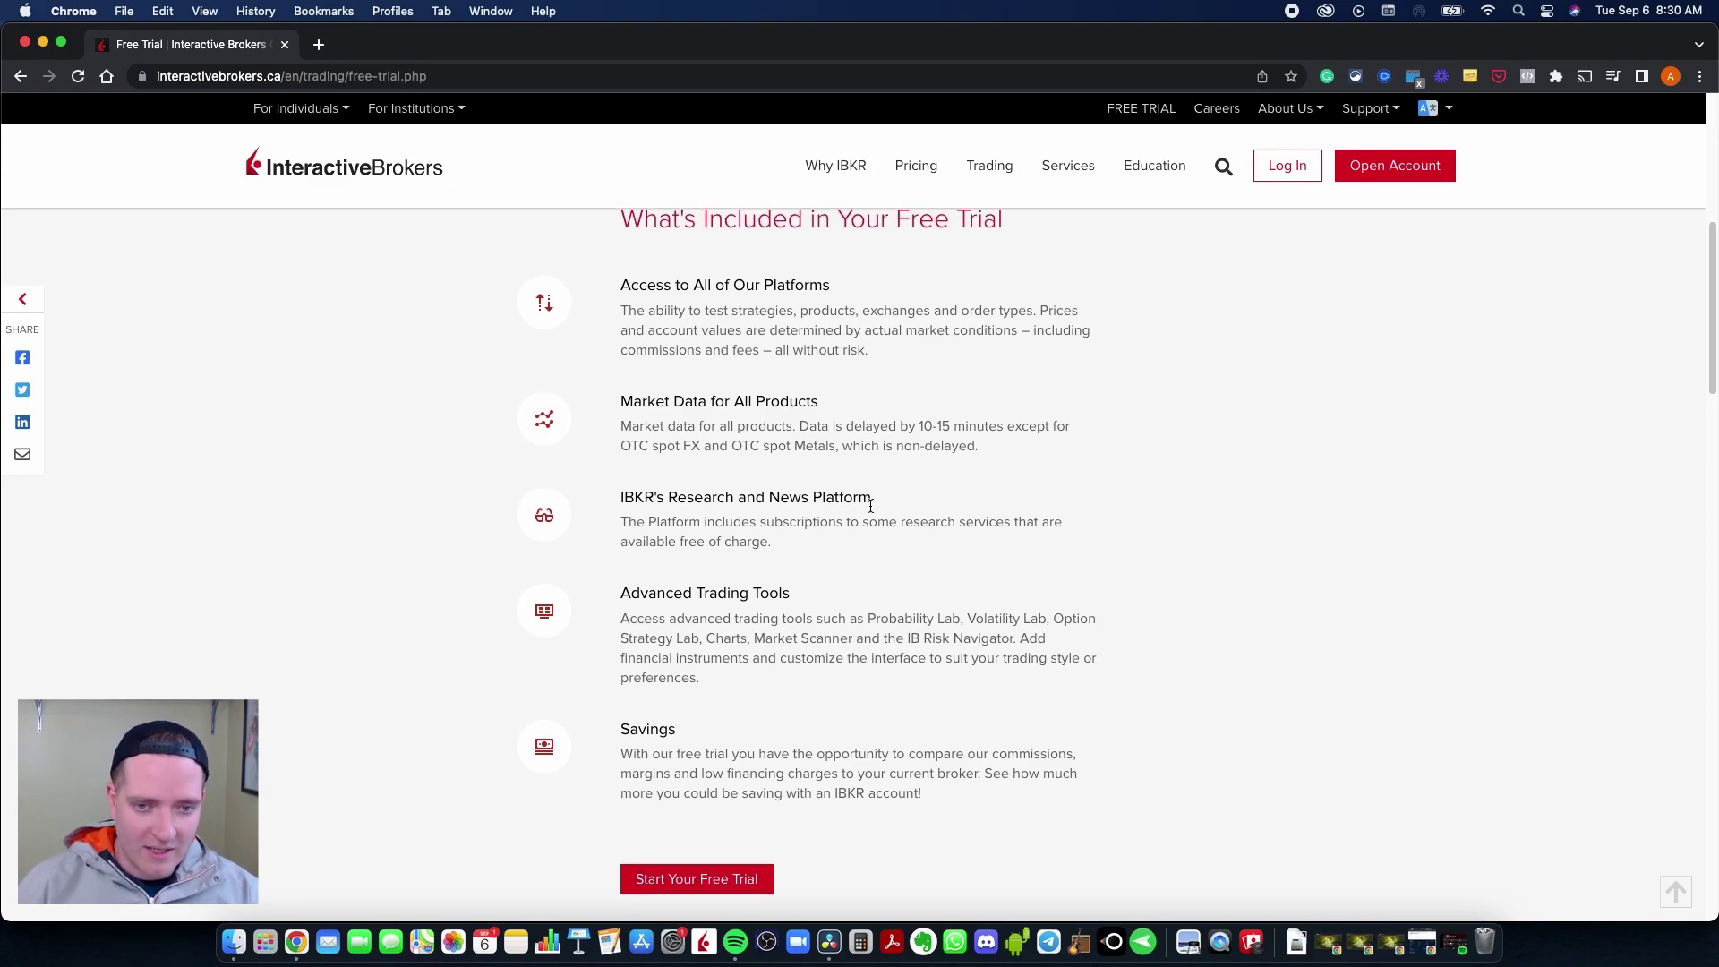
{"action": "left_click_drag", "start_coordinate": [1053, 420], "coordinate": [882, 420]}
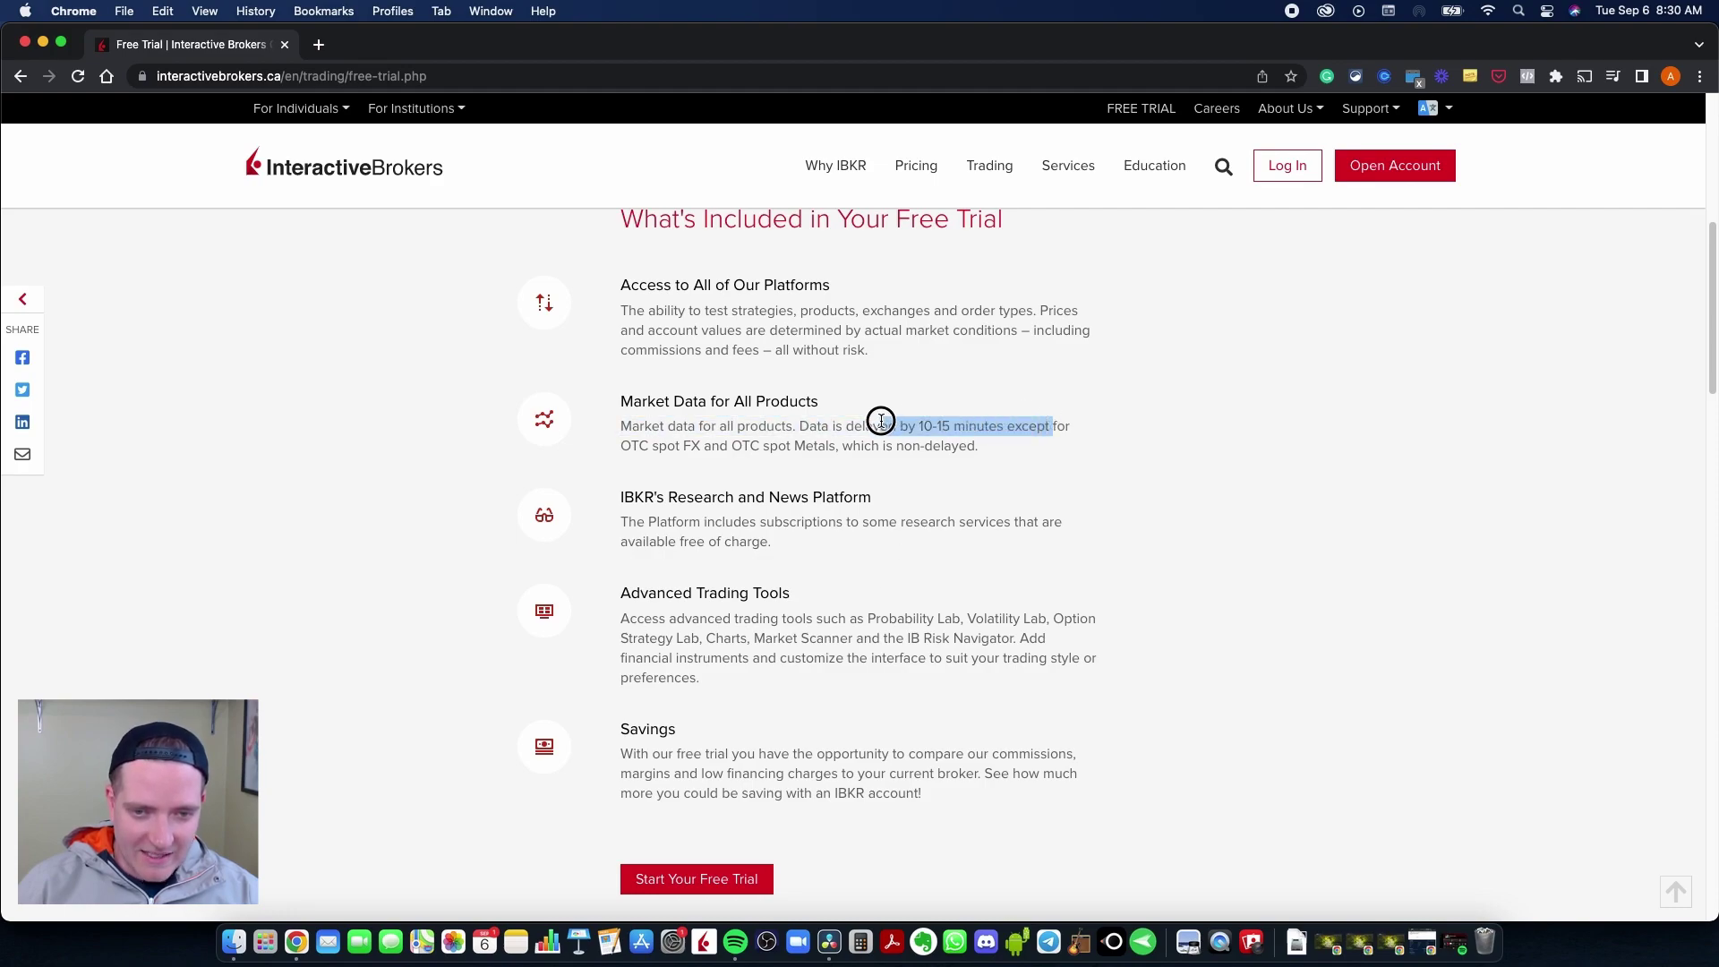
{"action": "left_click", "coordinate": [1029, 489]}
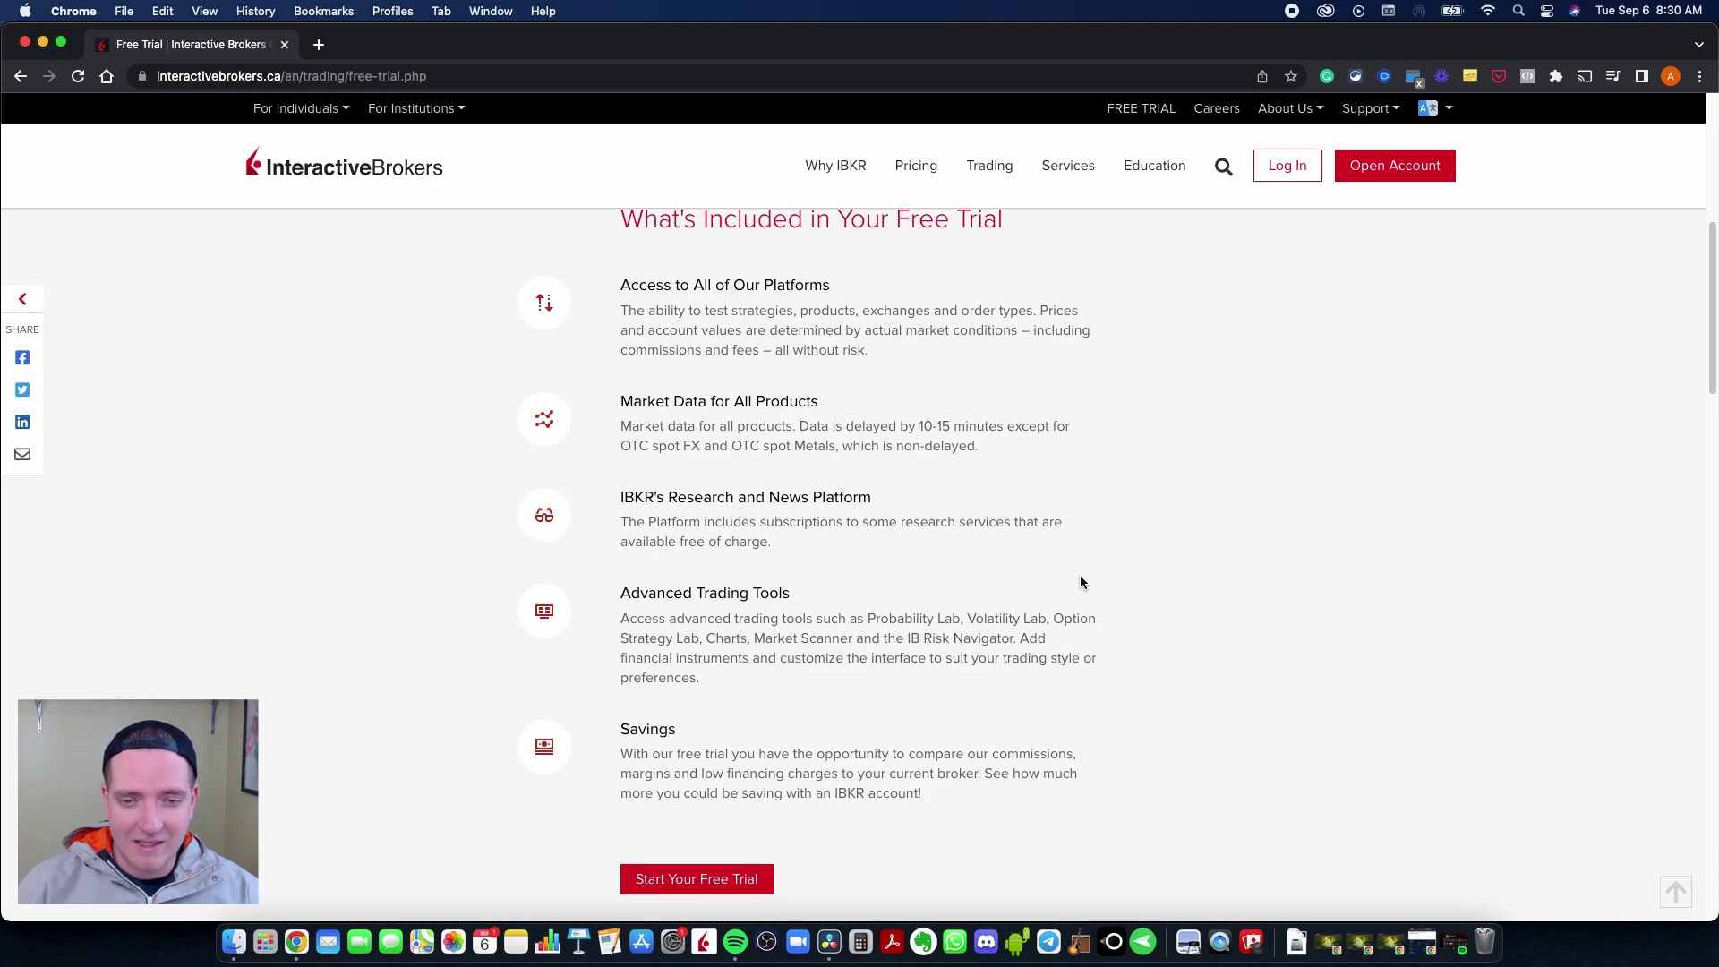
- Review the trial's platforms: Client Portal, Trader Workstation and IBKR Mobile
{"action": "scroll", "coordinate": [1081, 580], "scroll_direction": "down", "scroll_amount": 1}
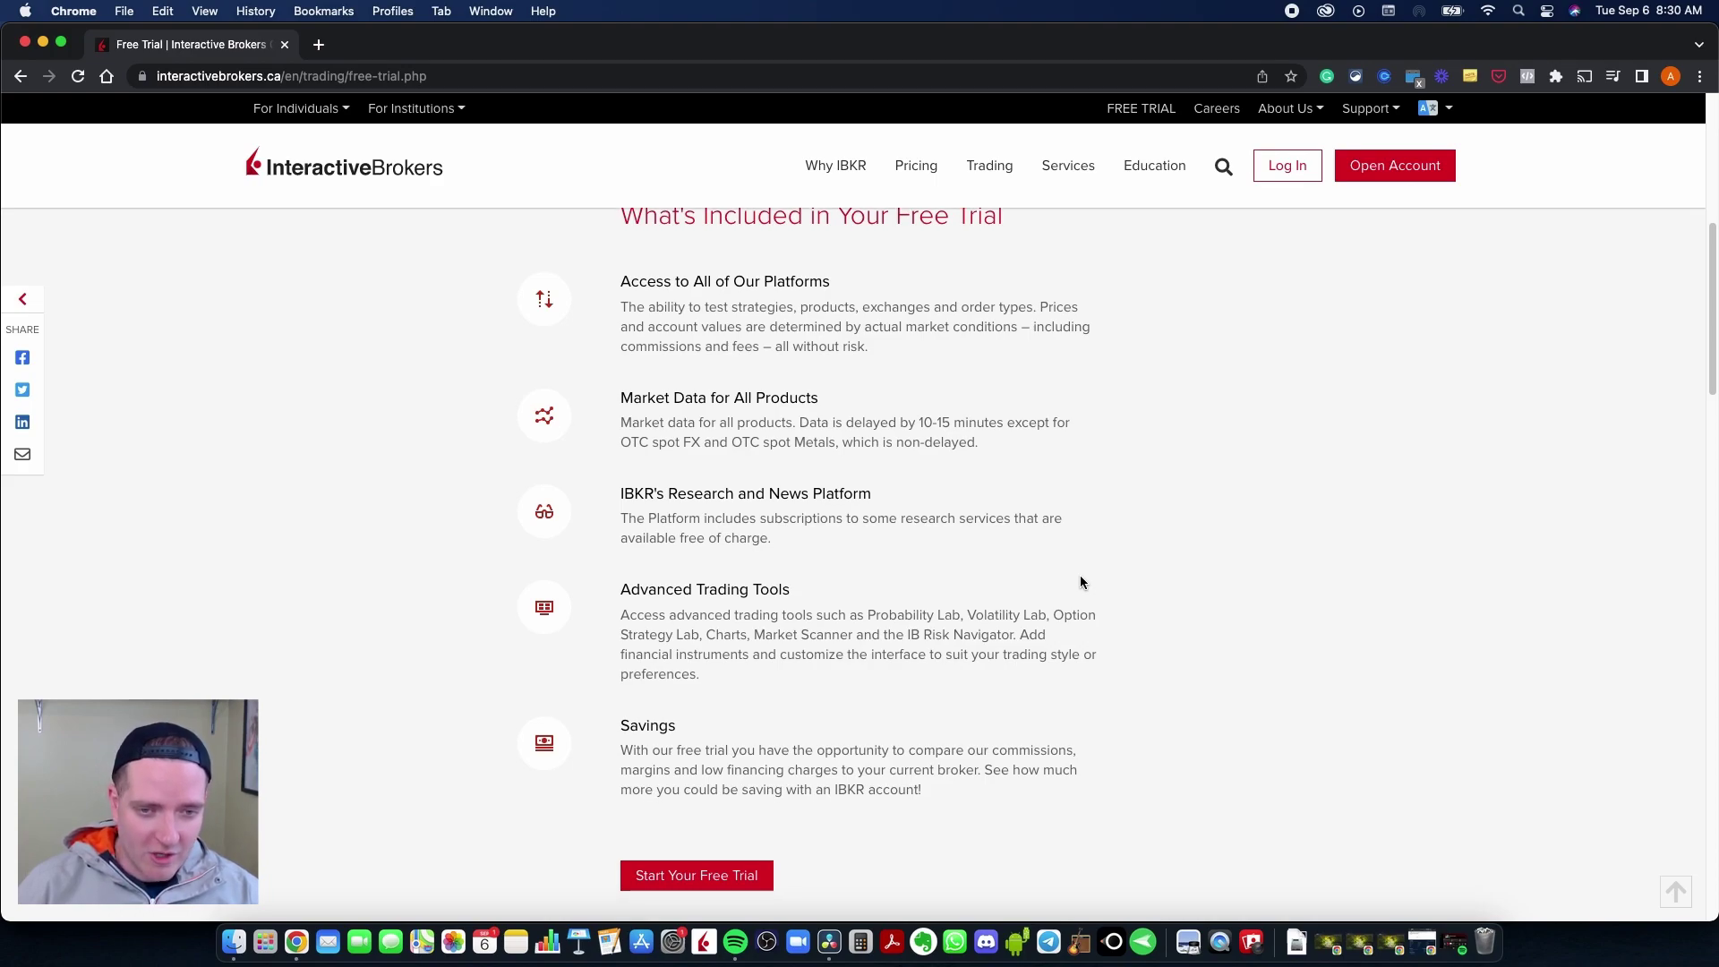
{"action": "scroll", "coordinate": [1079, 581], "scroll_direction": "up", "scroll_amount": 1}
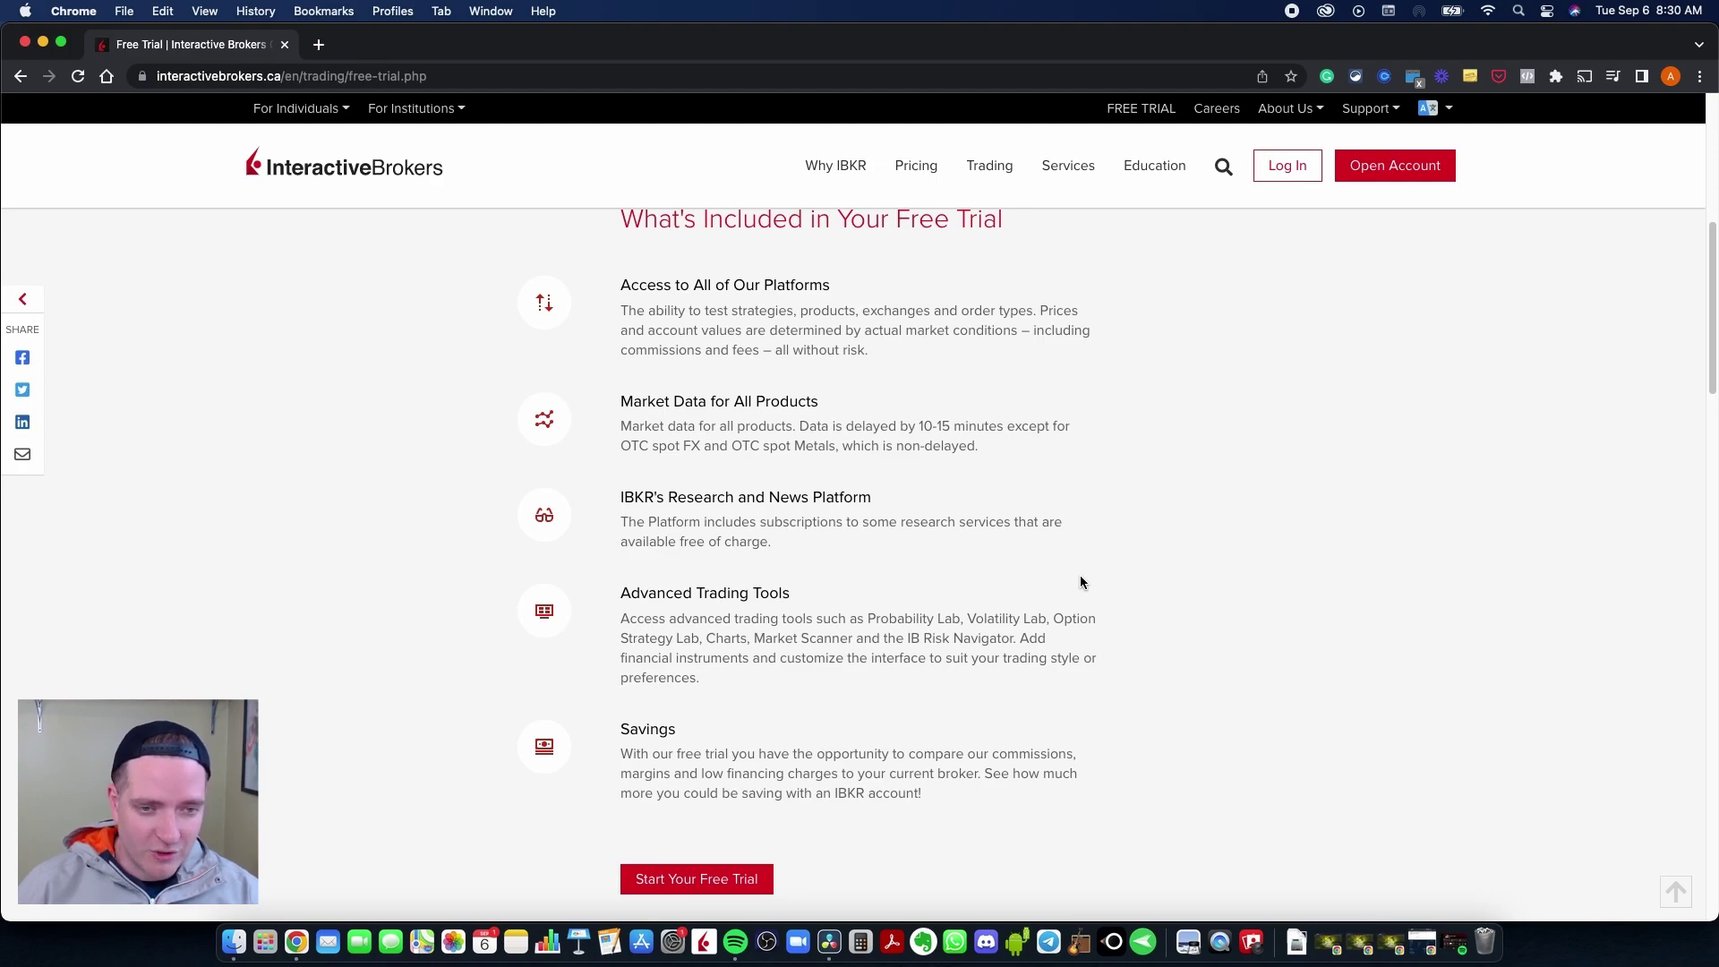
{"action": "scroll", "coordinate": [1080, 582], "scroll_direction": "down", "scroll_amount": 5}
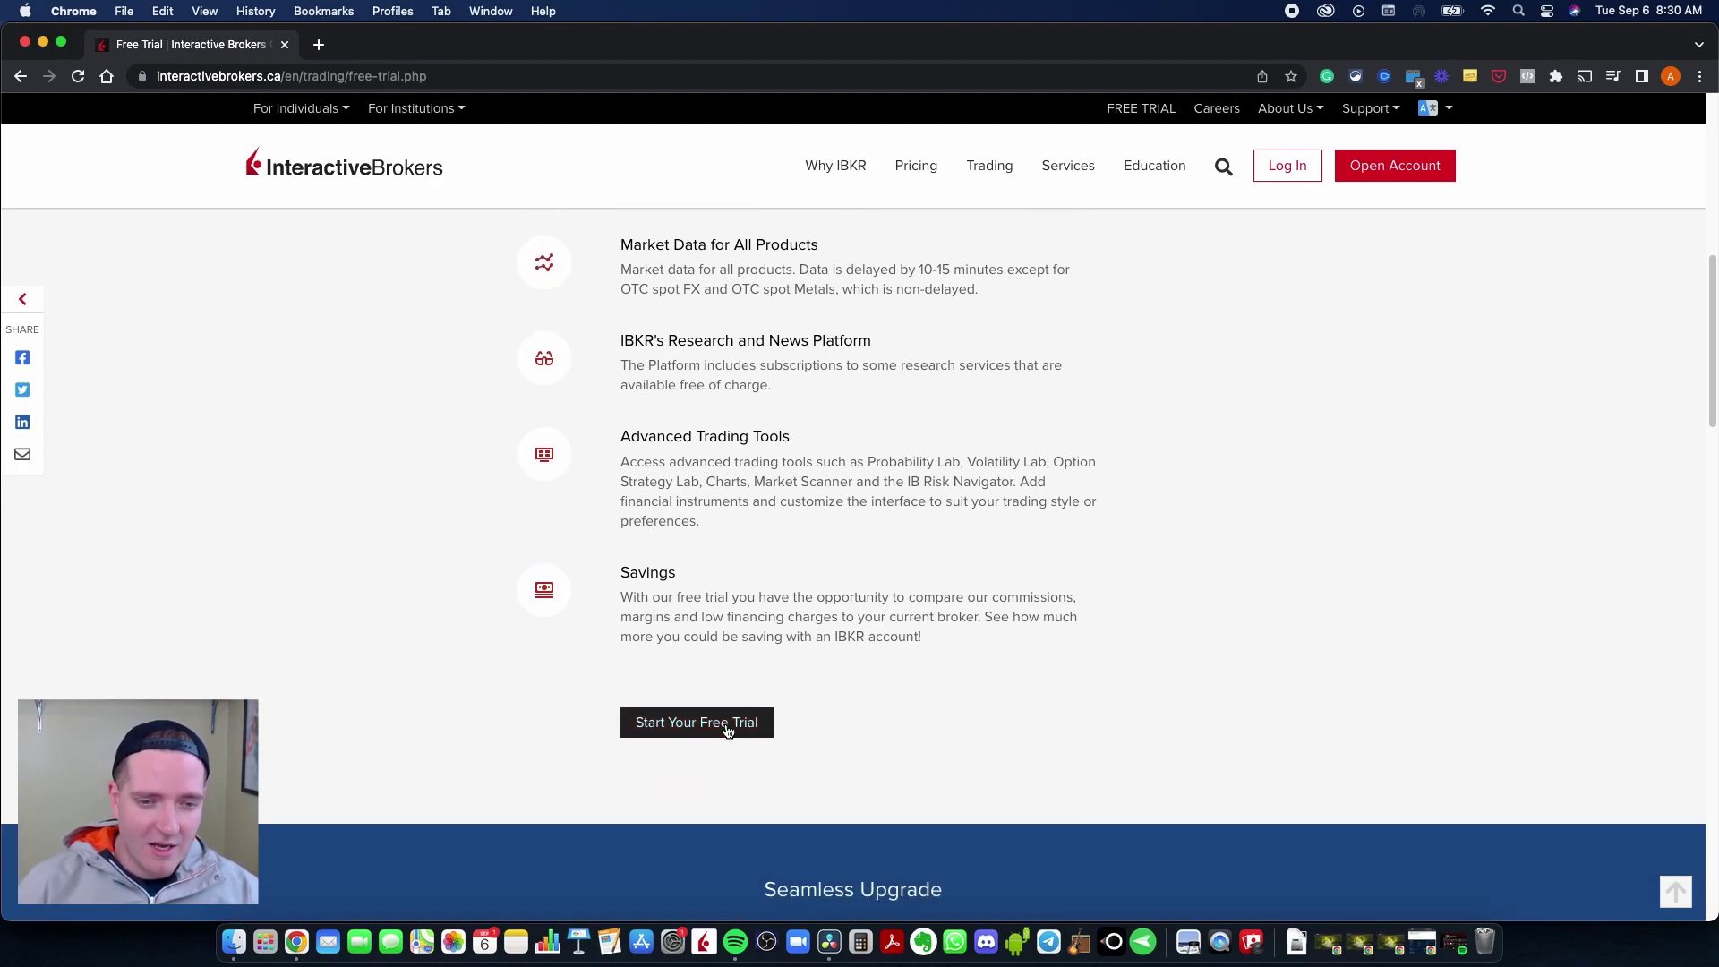
{"action": "scroll", "coordinate": [991, 659], "scroll_direction": "down", "scroll_amount": 10}
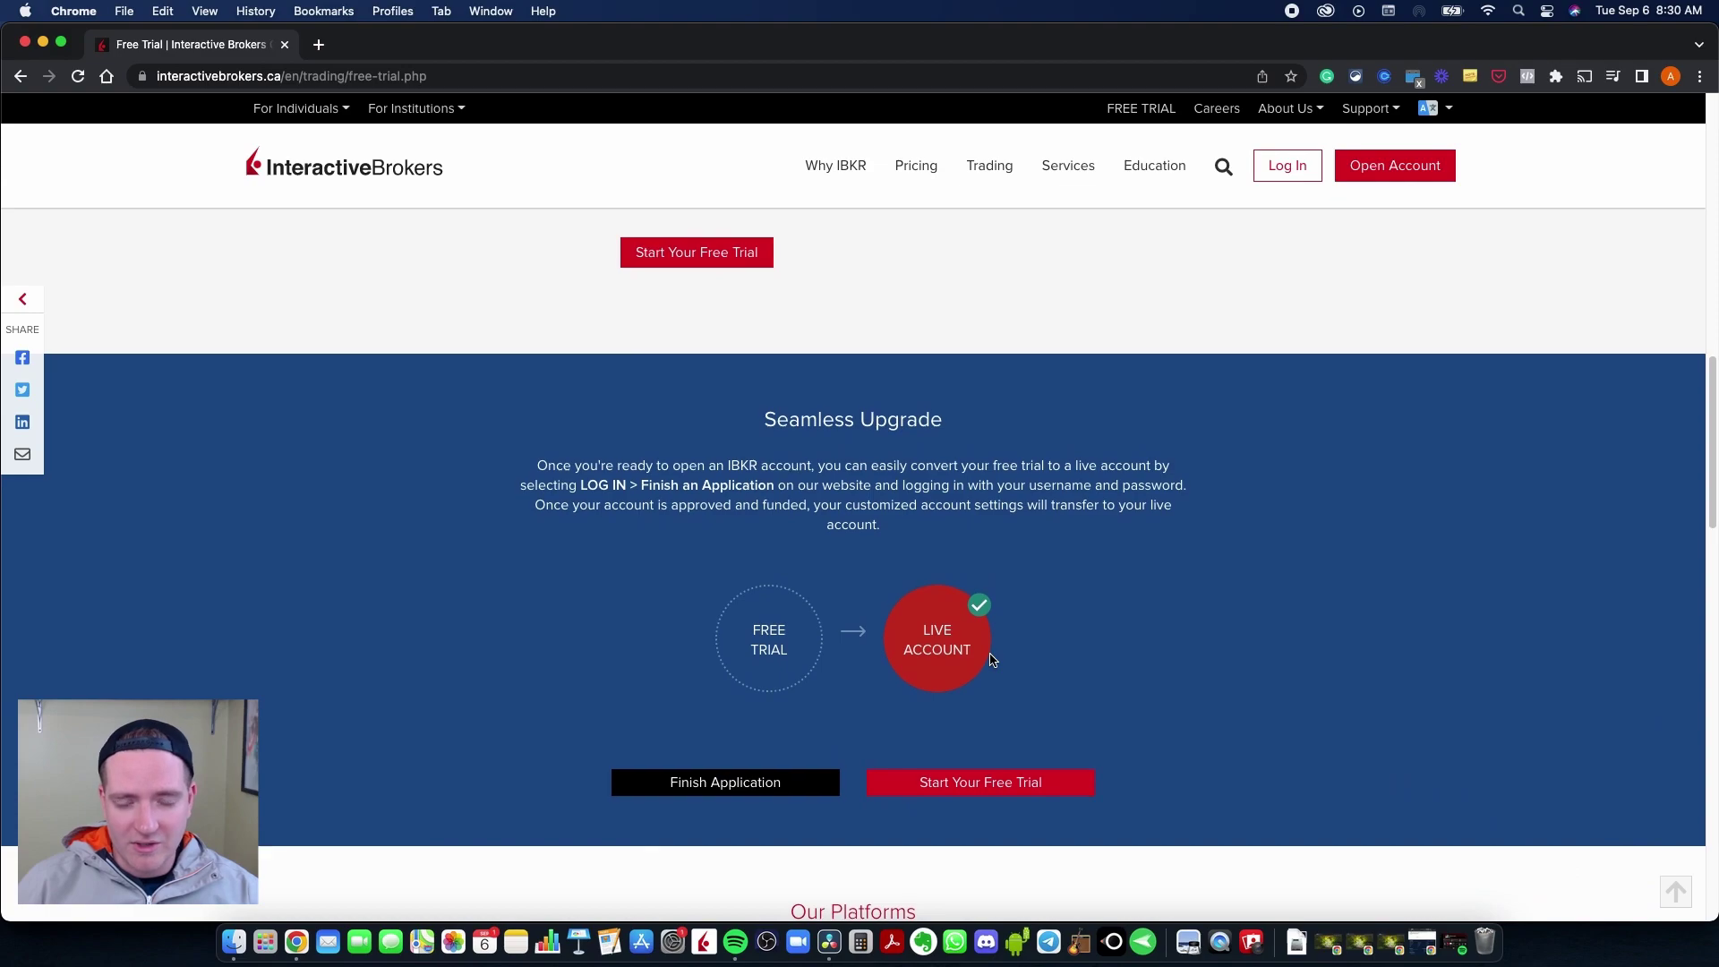
{"action": "scroll", "coordinate": [992, 659], "scroll_direction": "down", "scroll_amount": 2}
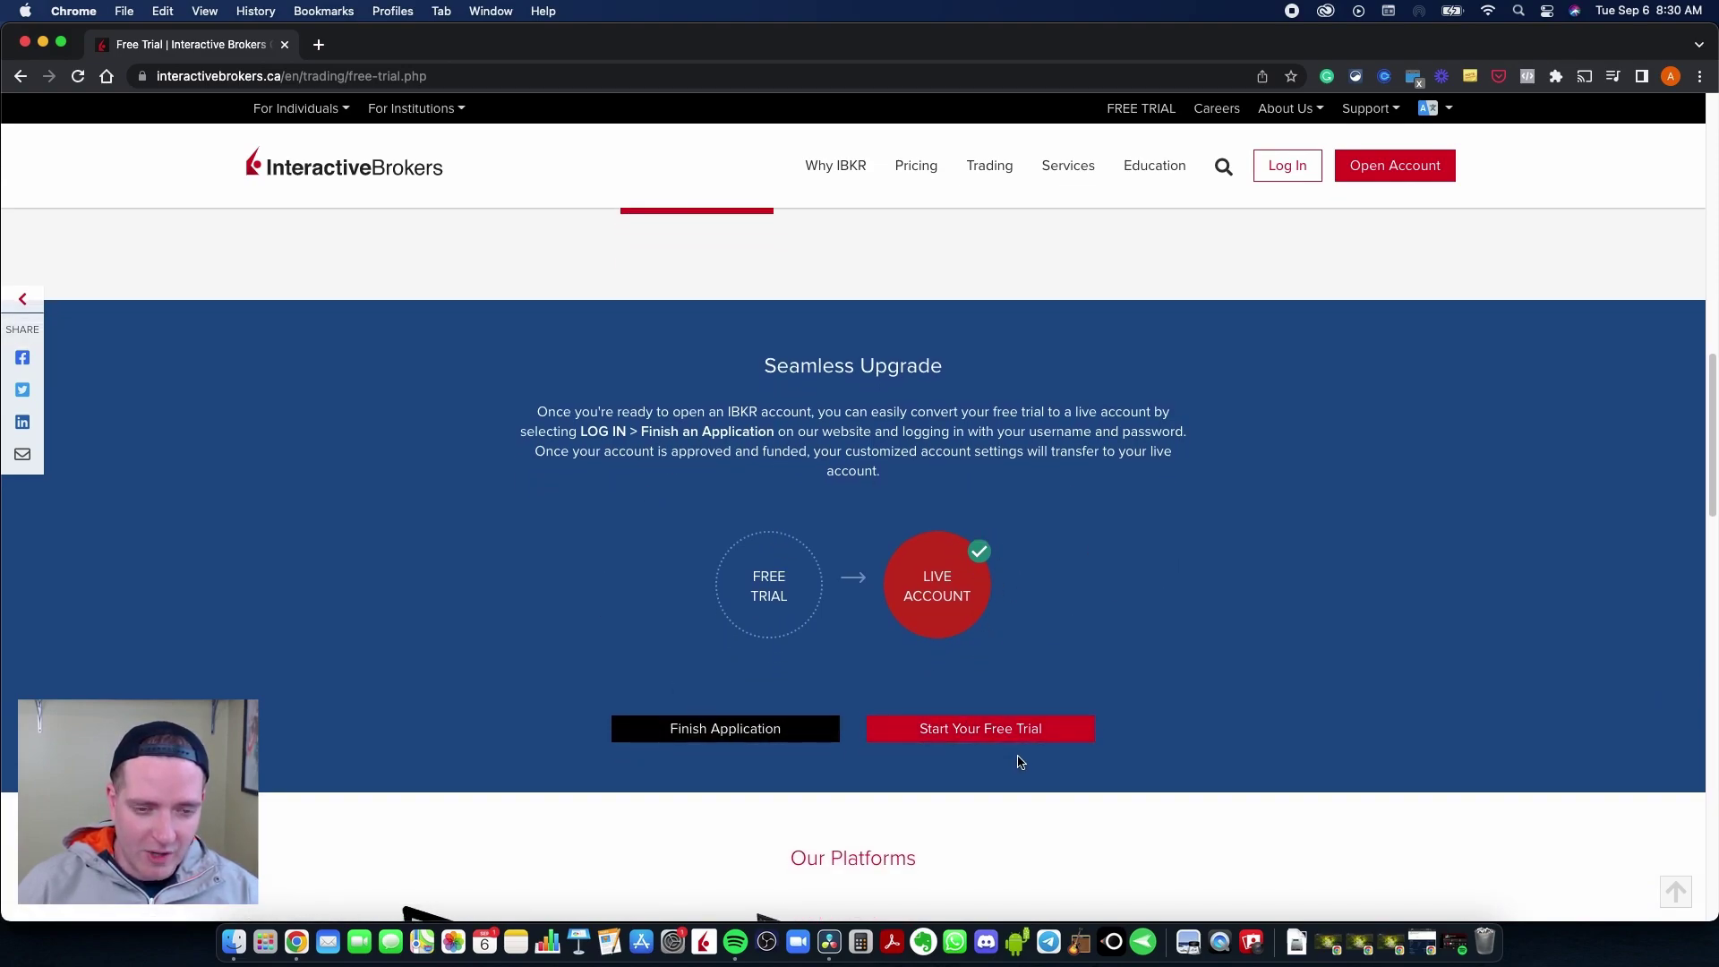
{"action": "scroll", "coordinate": [1017, 759], "scroll_direction": "down", "scroll_amount": 4}
{"action": "scroll", "coordinate": [1017, 763], "scroll_direction": "down", "scroll_amount": 8}
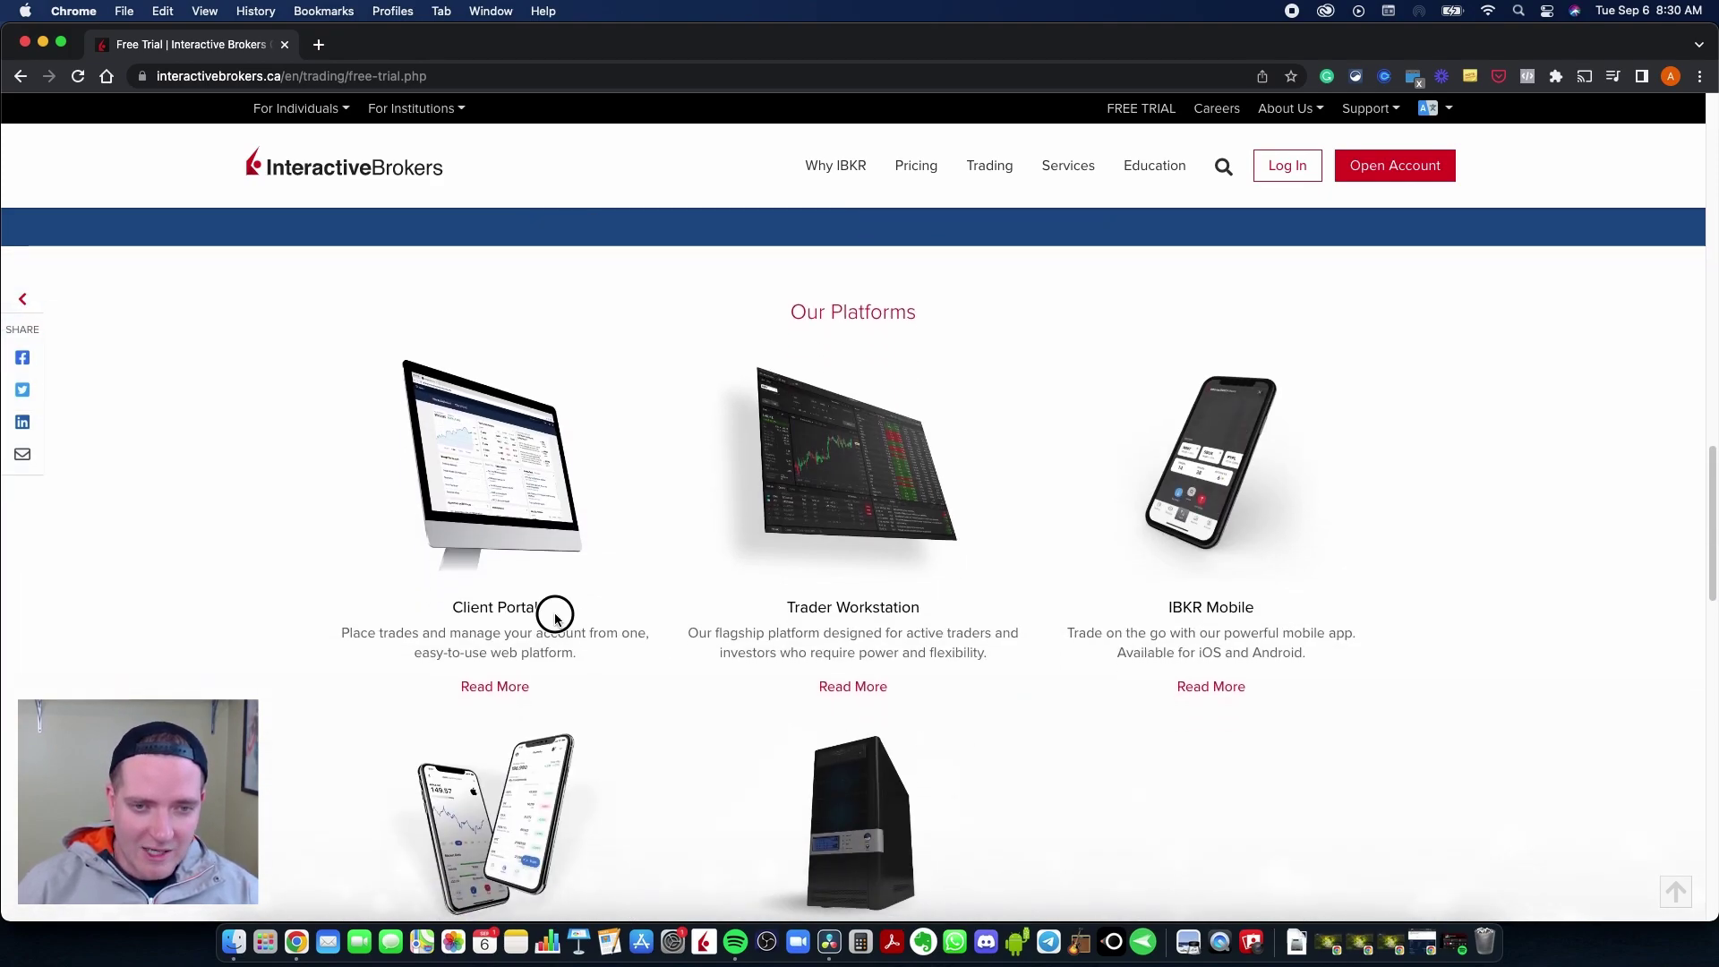
{"action": "left_click_drag", "start_coordinate": [556, 614], "coordinate": [472, 618]}
{"action": "left_click_drag", "start_coordinate": [921, 611], "coordinate": [750, 616]}
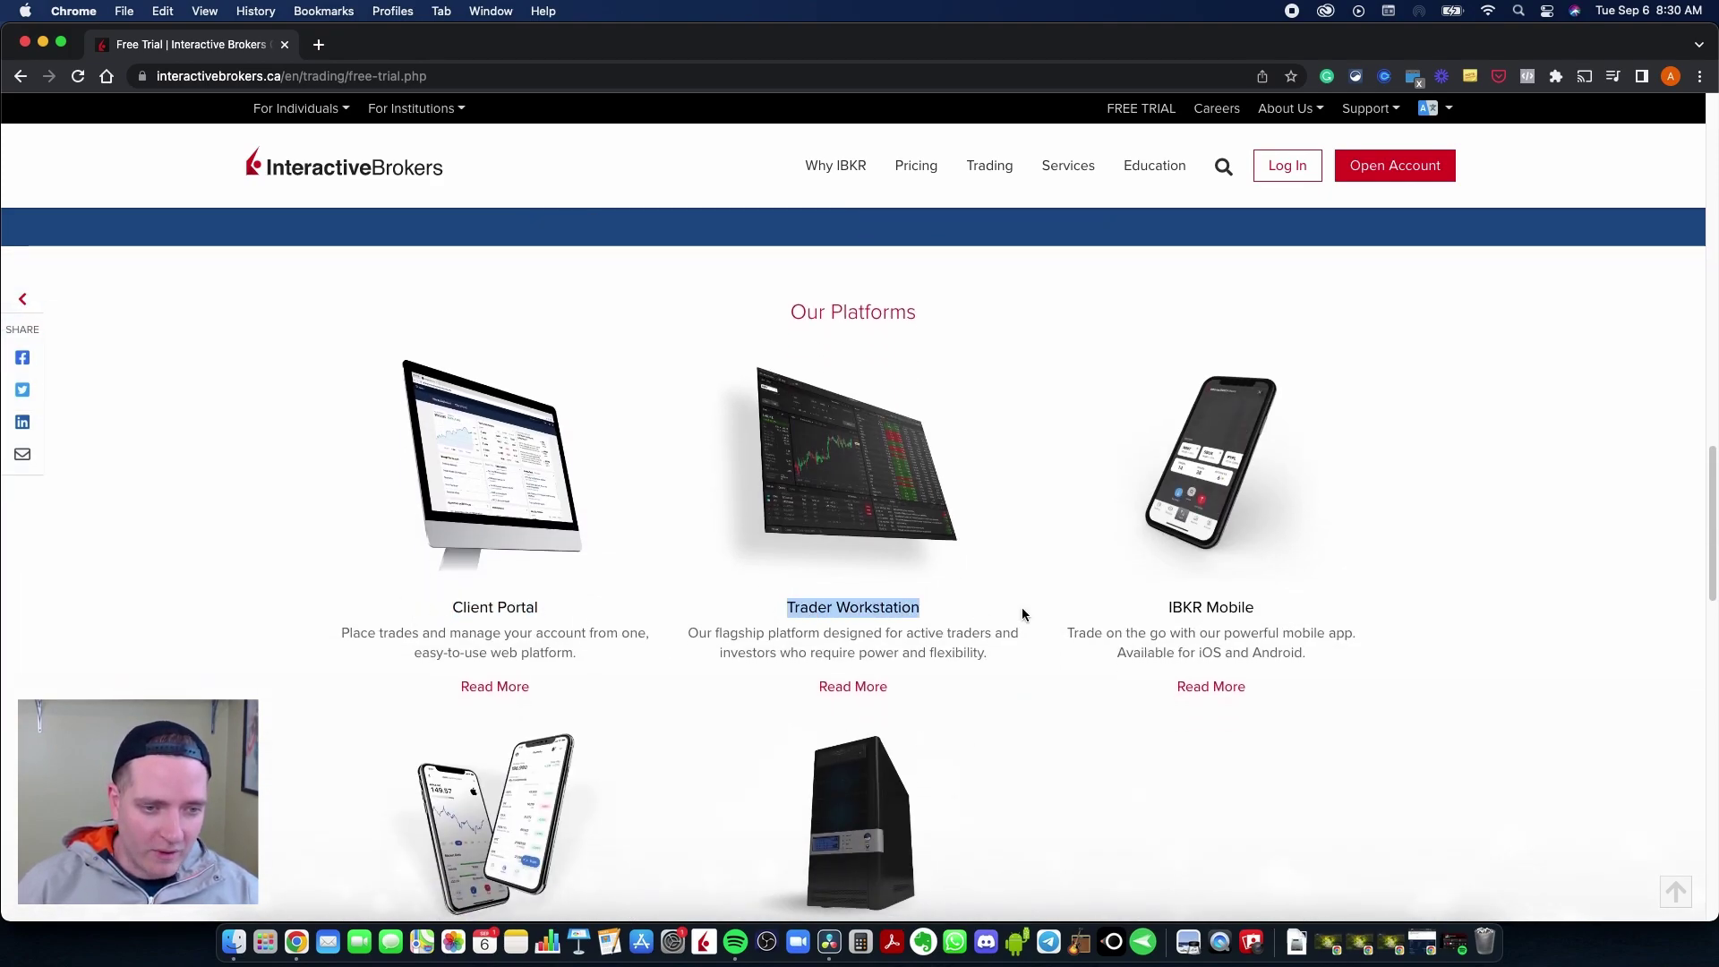
{"action": "left_click_drag", "start_coordinate": [1260, 602], "coordinate": [1118, 610]}
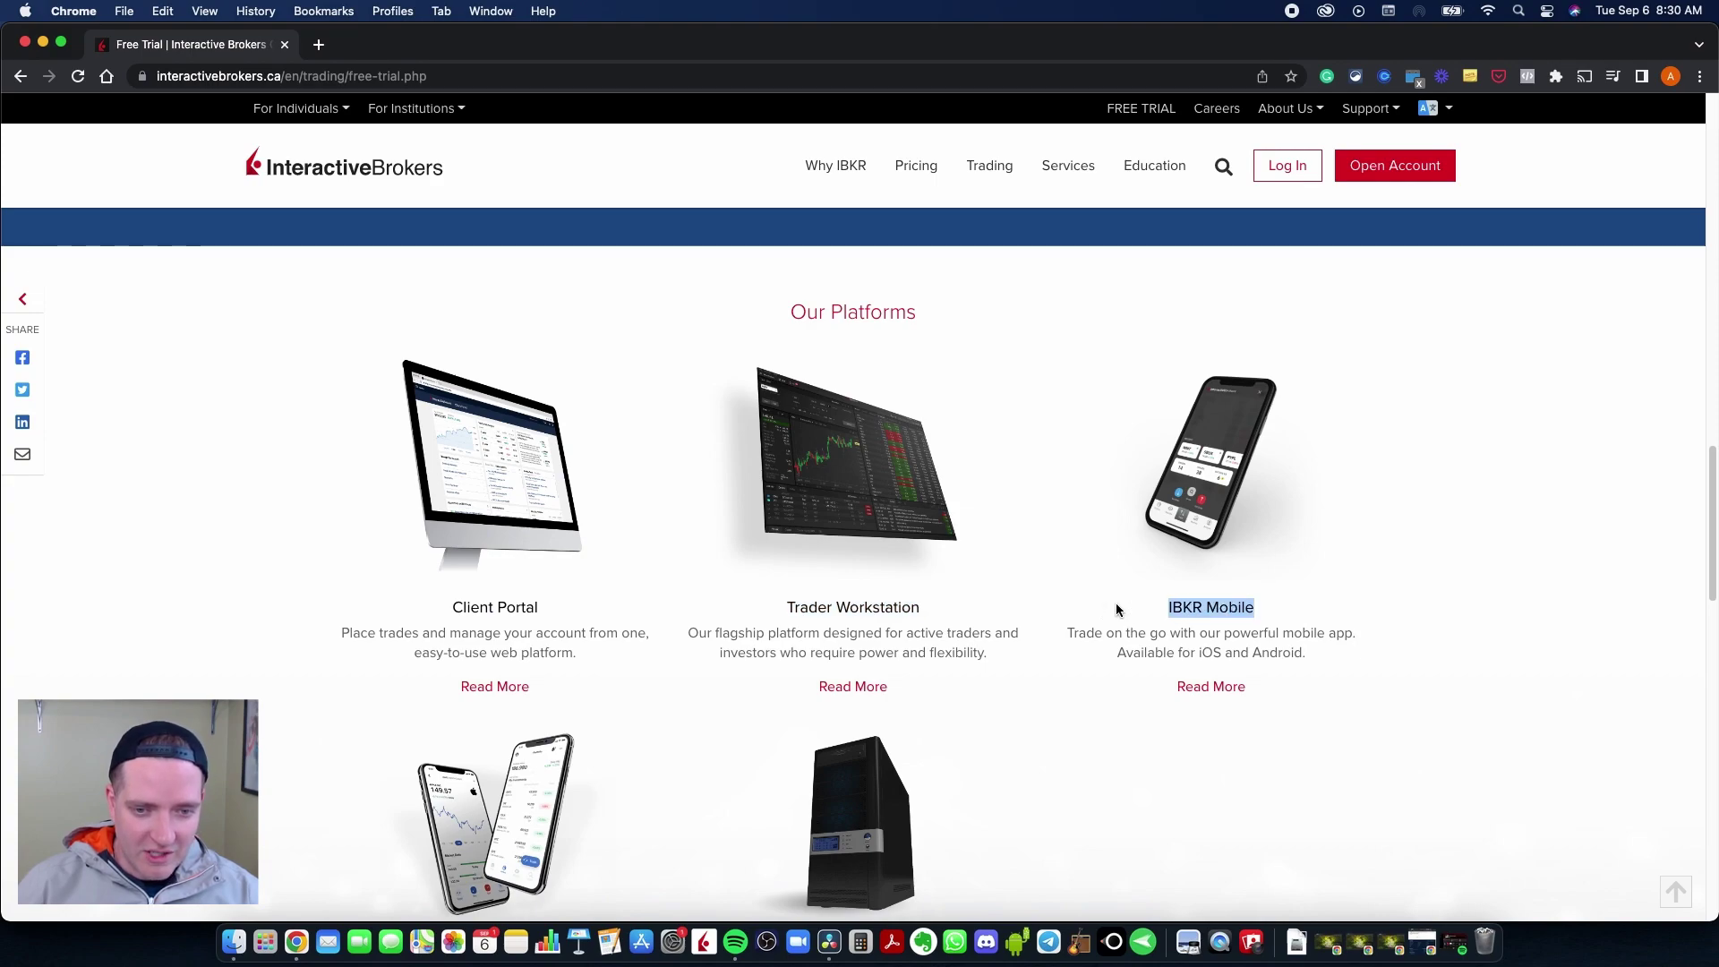
{"action": "left_click", "coordinate": [1354, 694]}
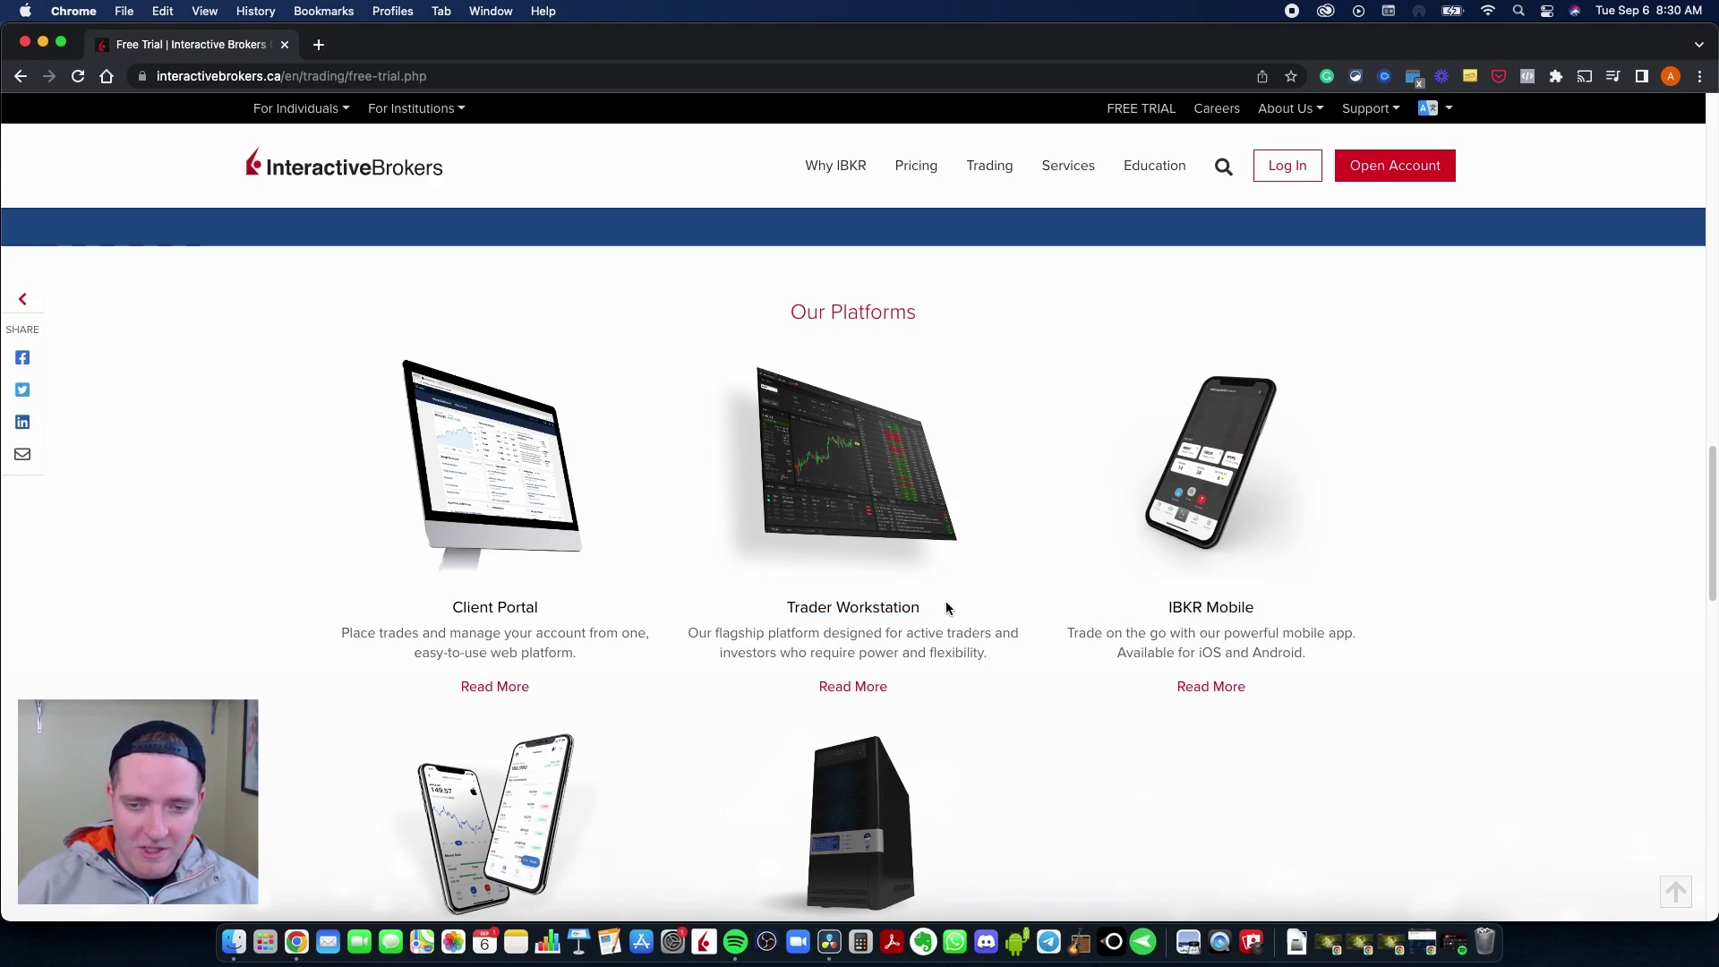
- Return to the page top and begin the free trial application
{"action": "scroll", "coordinate": [946, 607], "scroll_direction": "down", "scroll_amount": 5}
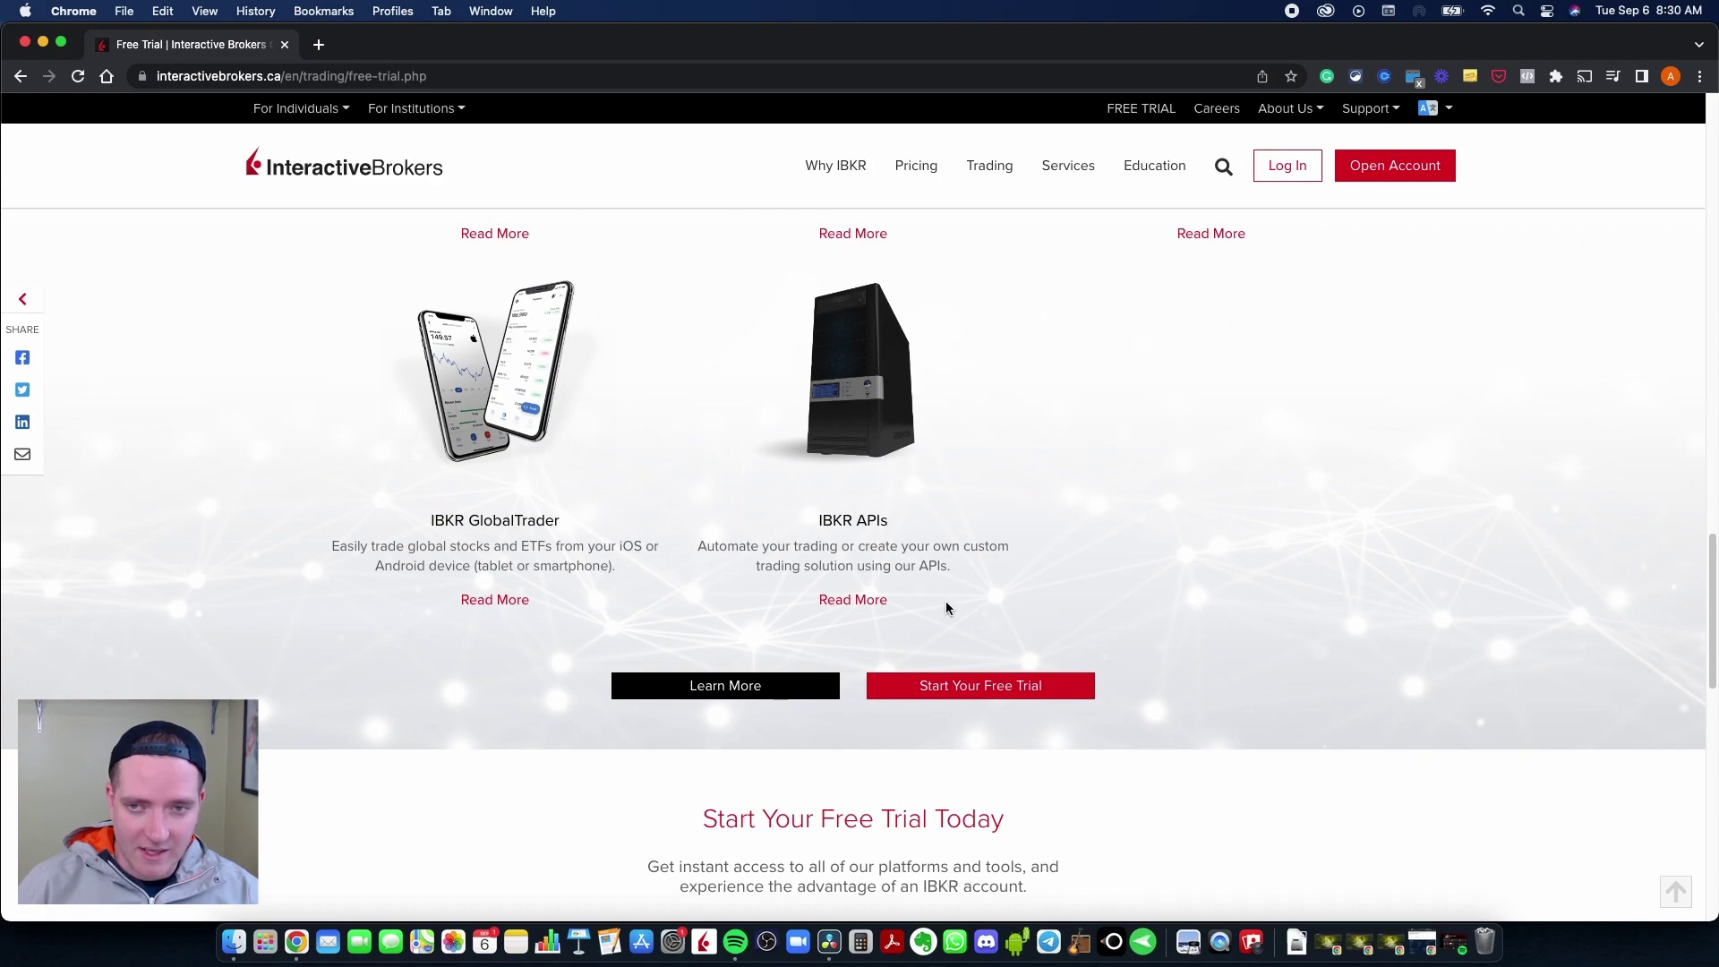
{"action": "left_click", "coordinate": [980, 685]}
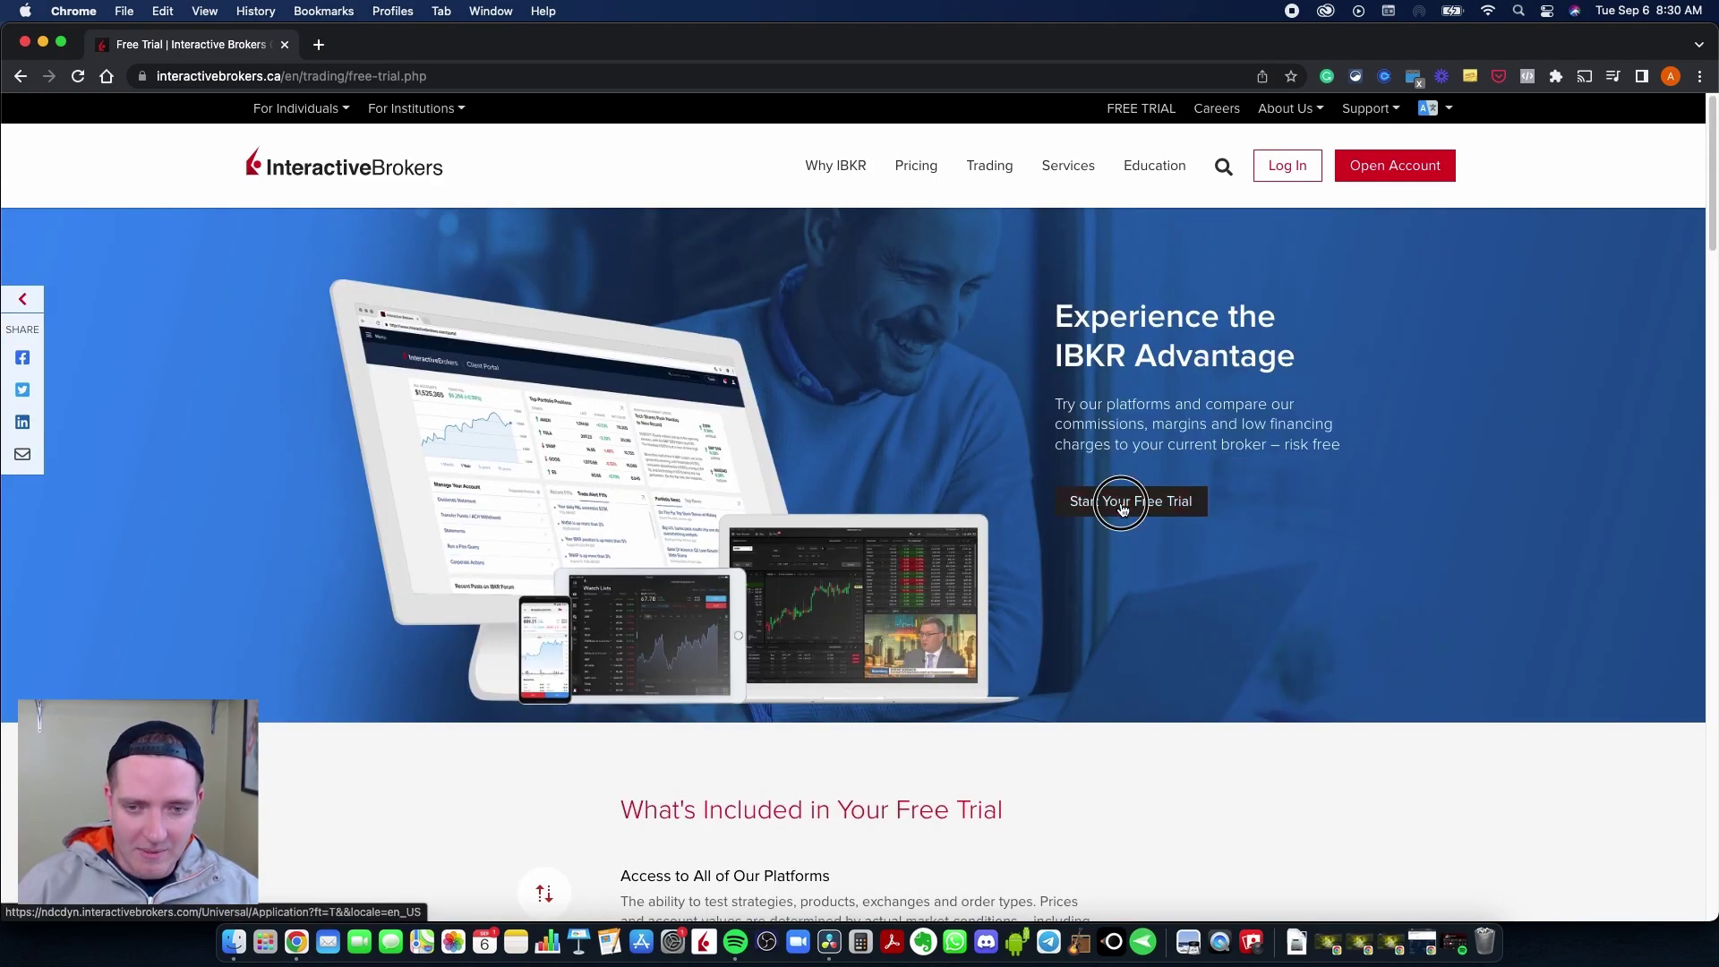
{"action": "left_click", "coordinate": [1117, 500]}
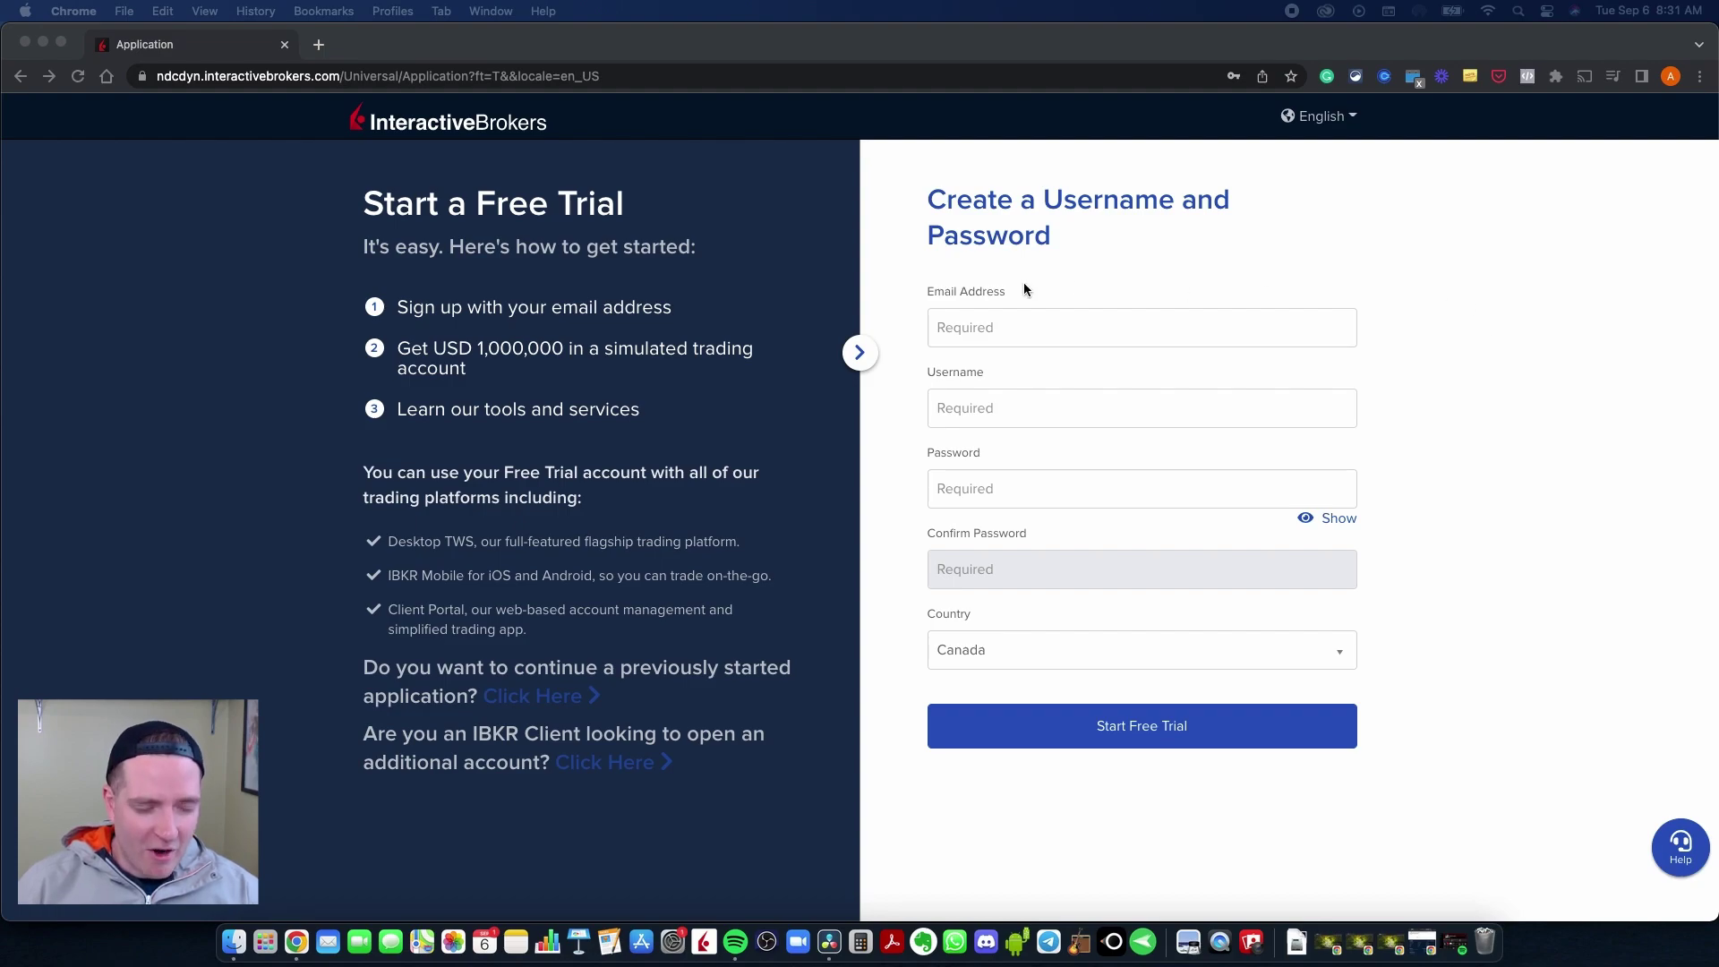
- Read the sign-up form's Email label, simulated USD 1,000,000 offer and trial description
{"action": "left_click_drag", "start_coordinate": [1025, 289], "coordinate": [901, 292]}
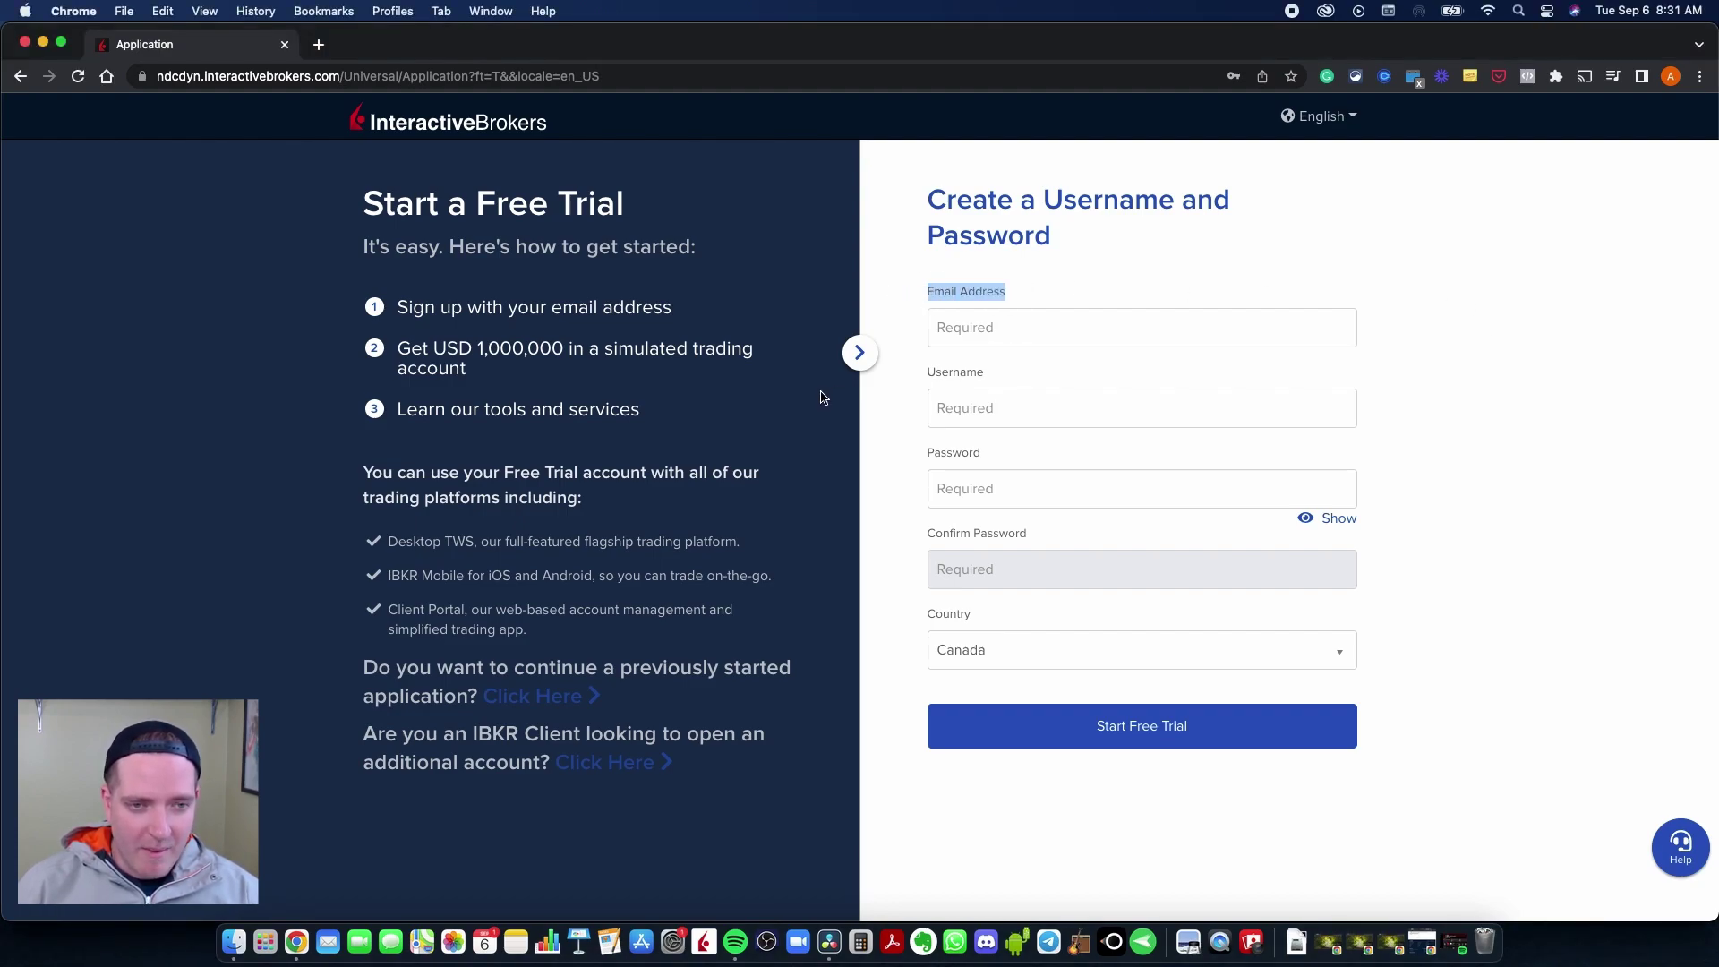
{"action": "left_click_drag", "start_coordinate": [608, 357], "coordinate": [387, 354]}
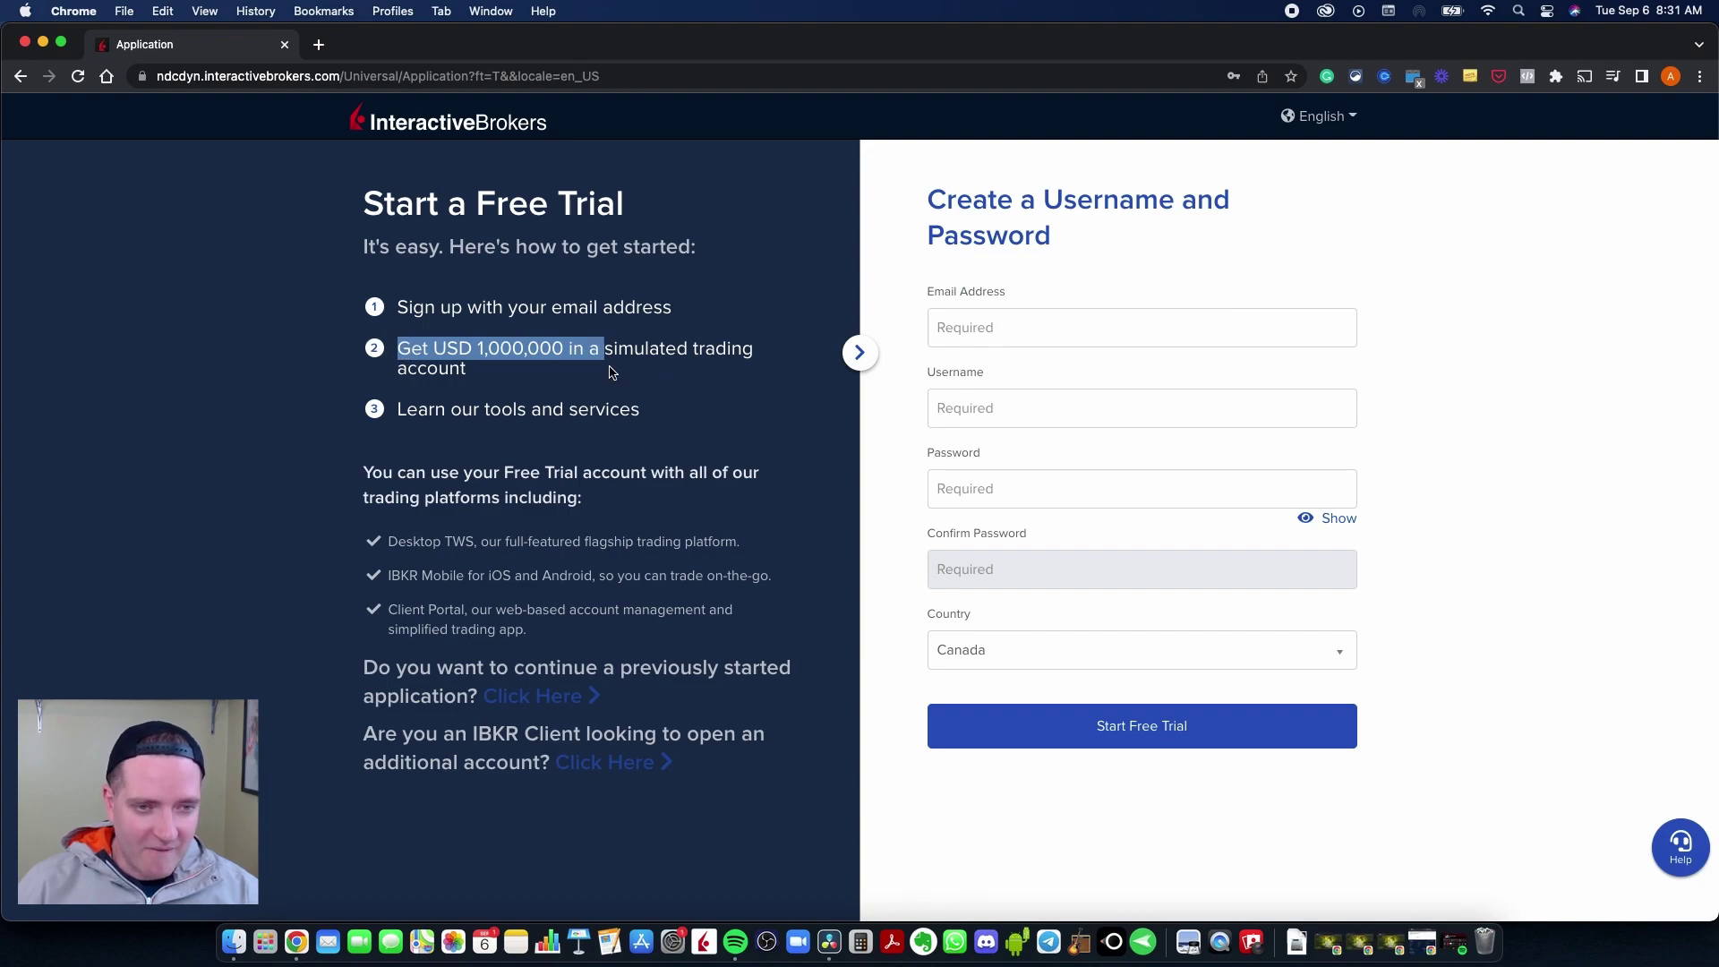
{"action": "left_click", "coordinate": [938, 365]}
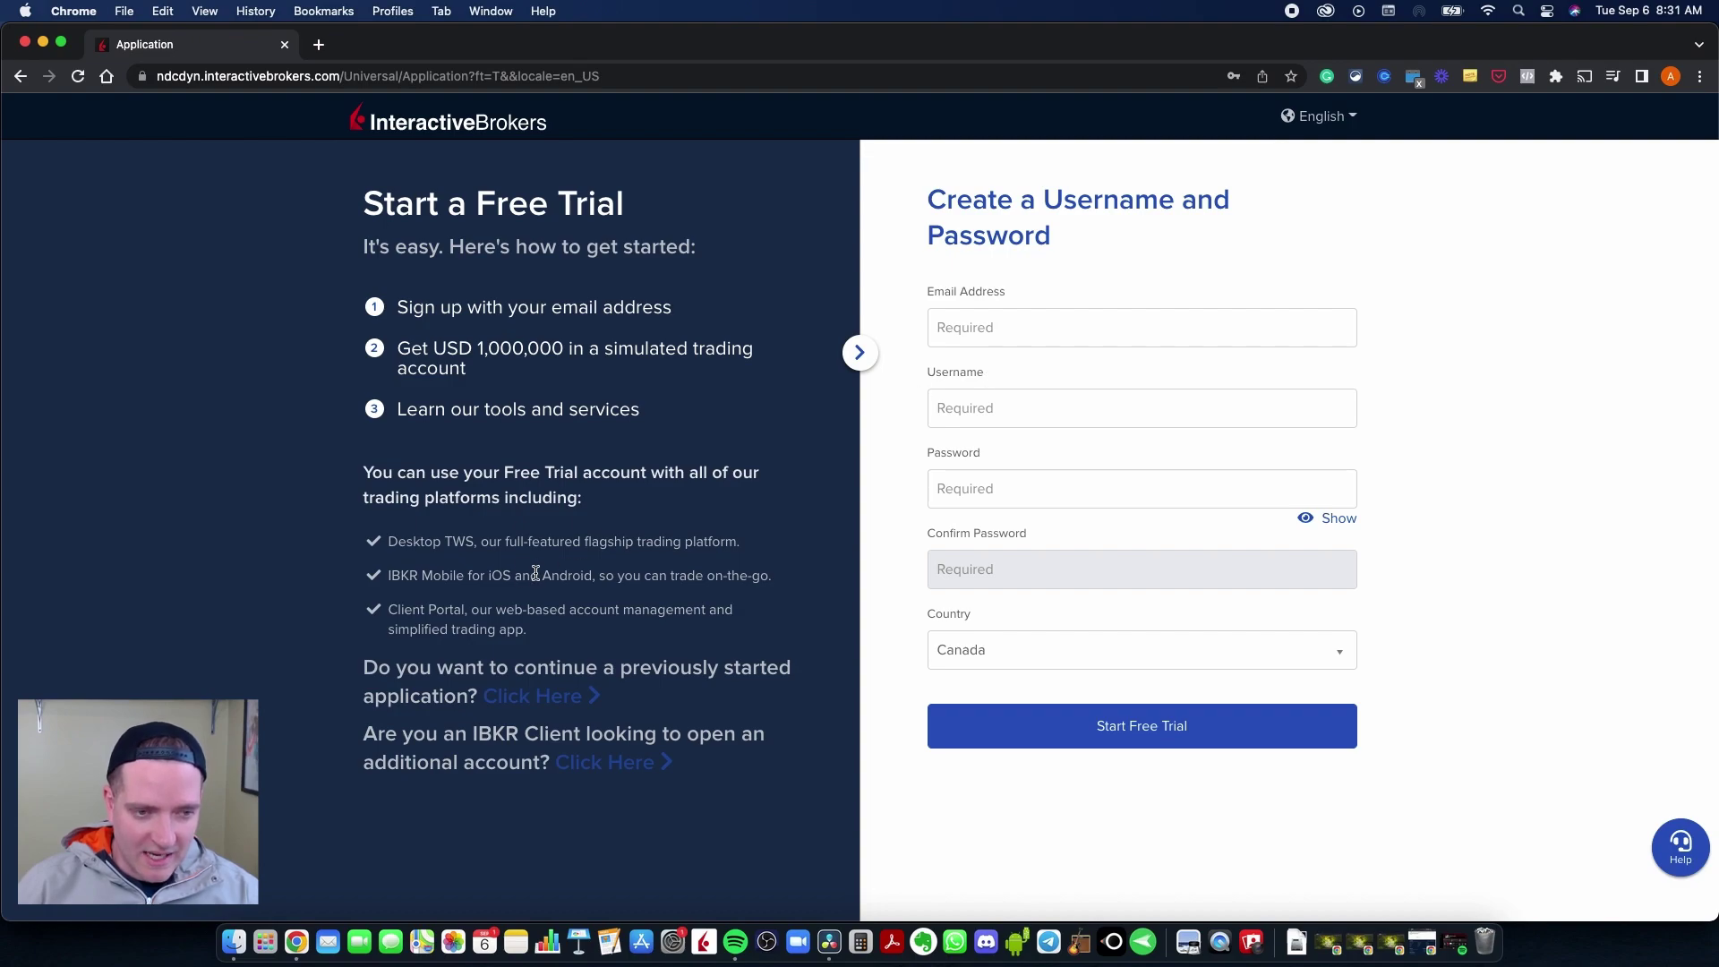
{"action": "left_click_drag", "start_coordinate": [652, 620], "coordinate": [345, 538]}
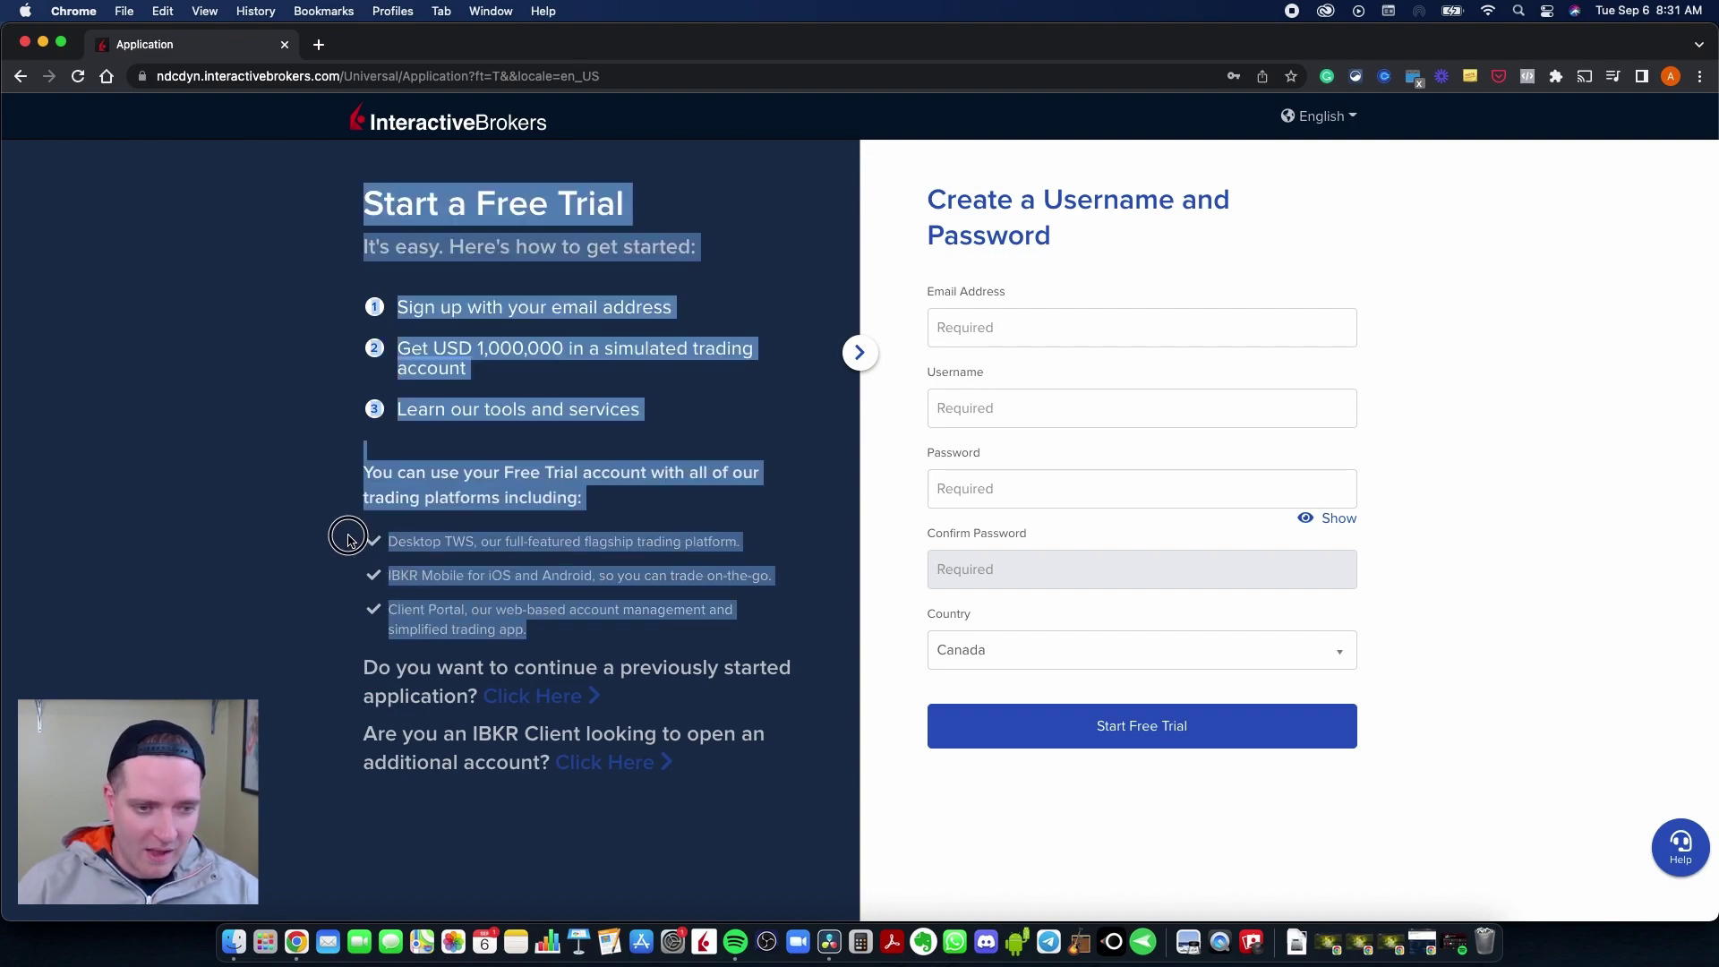
{"action": "left_click", "coordinate": [1047, 368]}
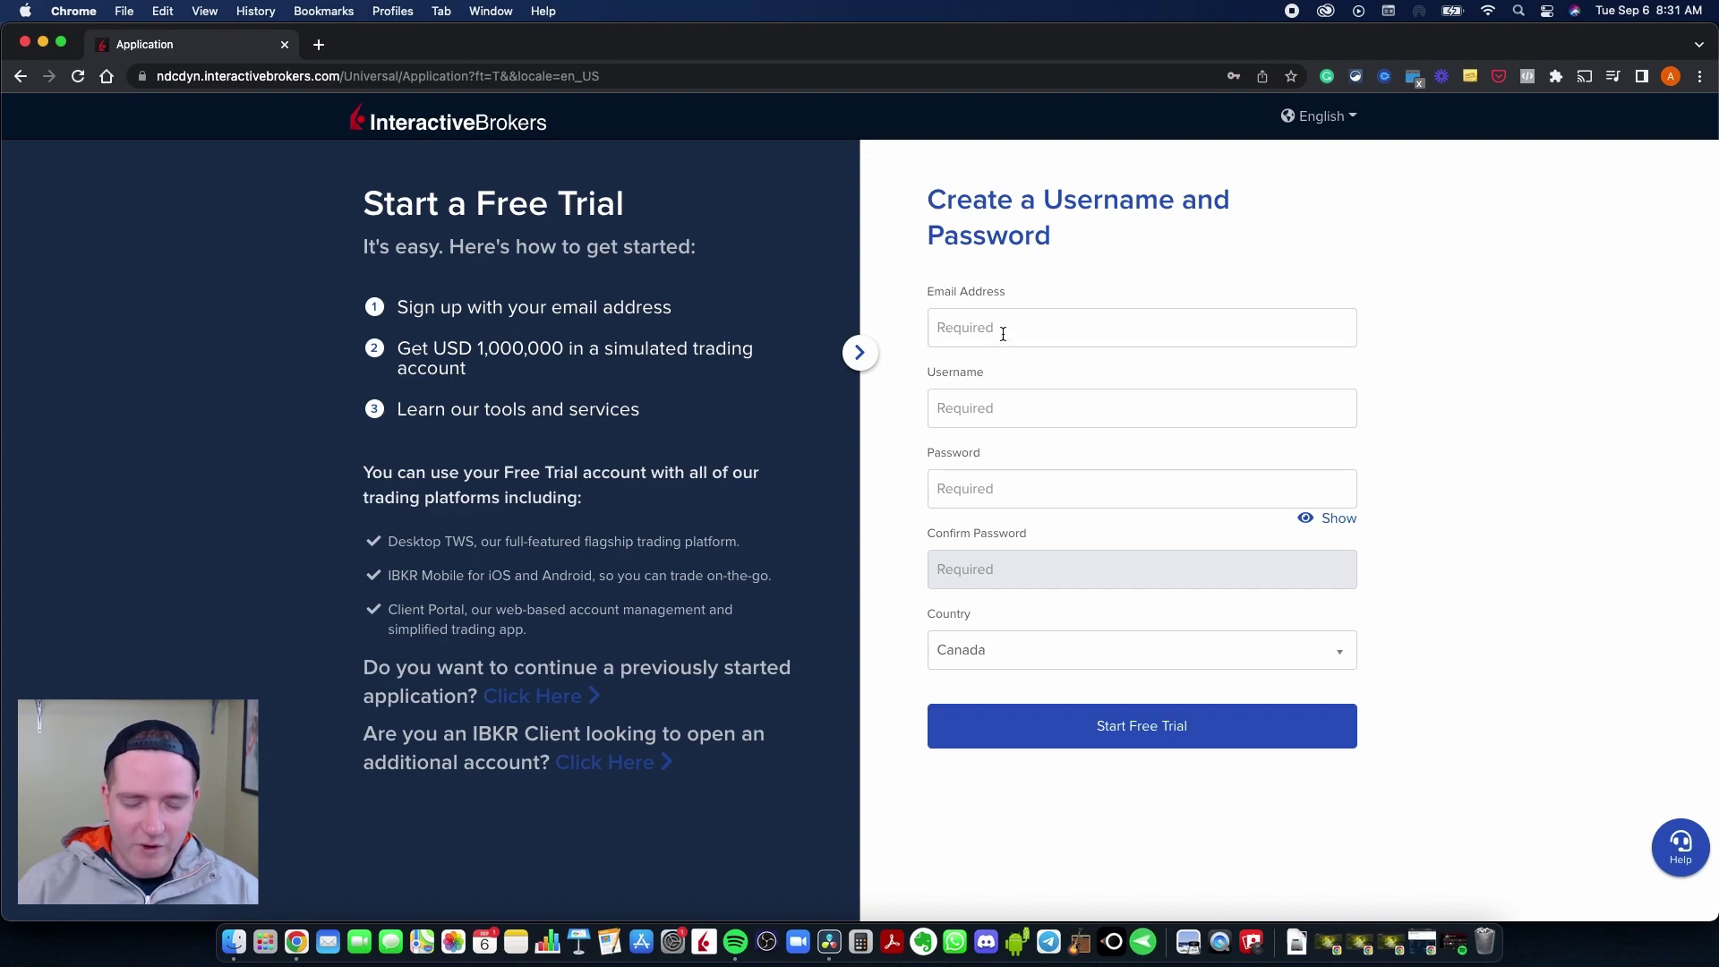
- Inspect the email, username and password fields and keep Canada as the country
{"action": "left_click_drag", "start_coordinate": [1001, 290], "coordinate": [914, 296]}
{"action": "left_click", "coordinate": [959, 325]}
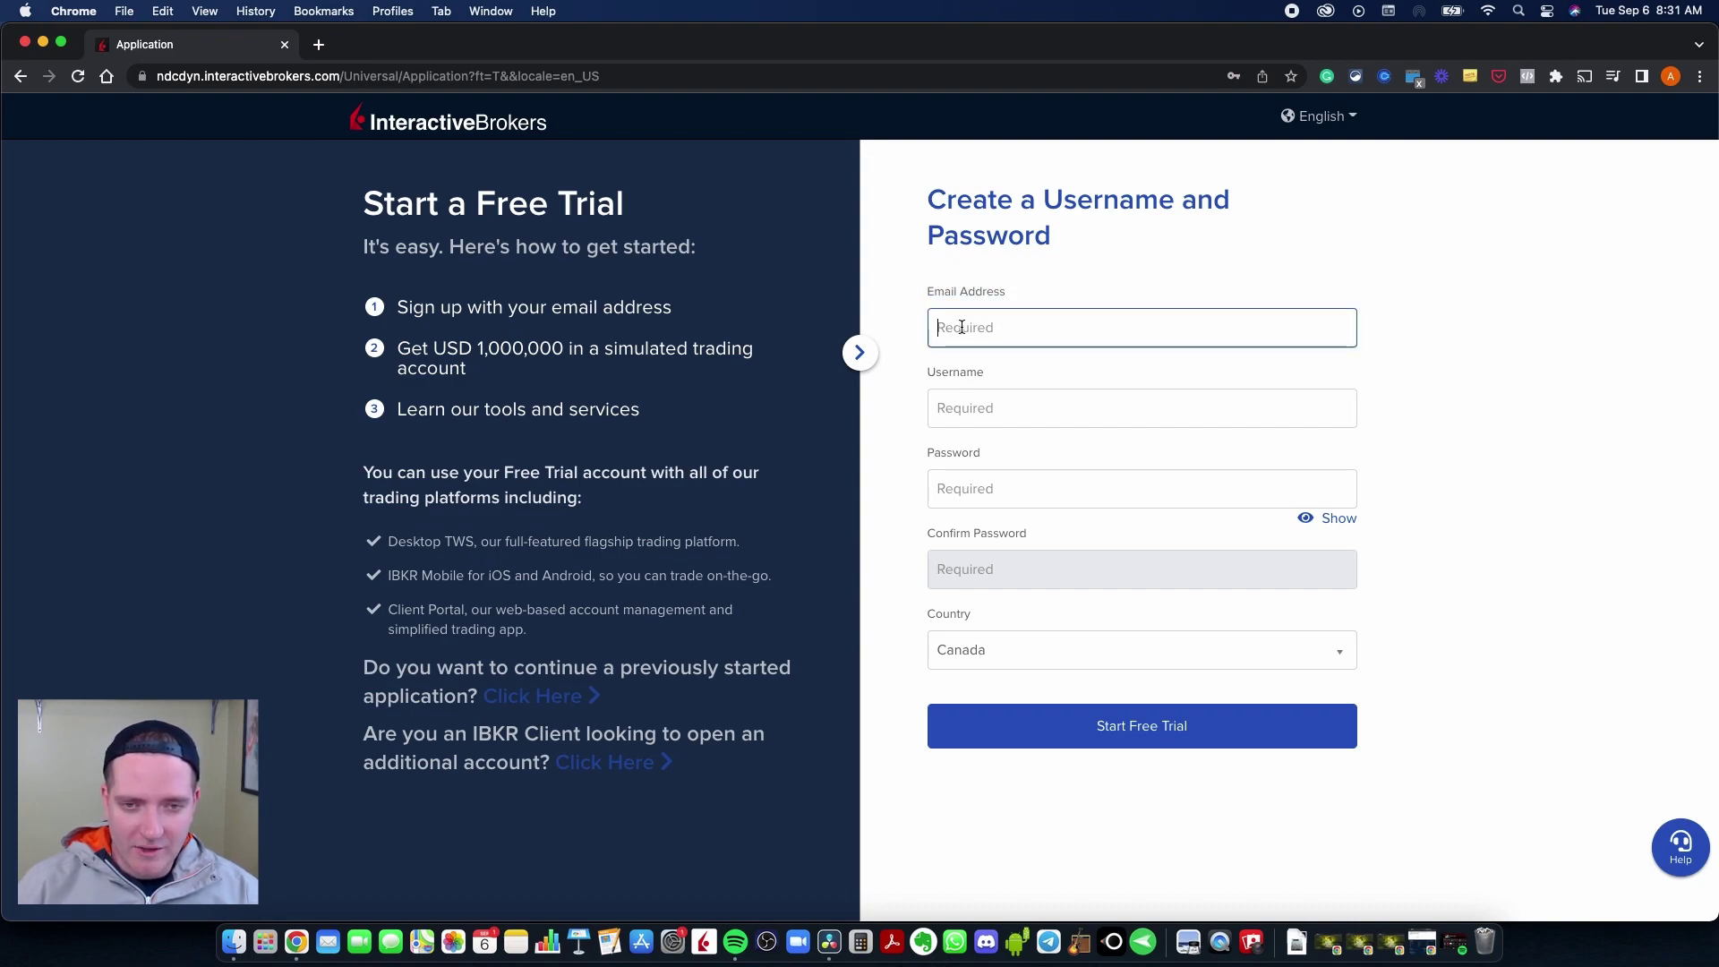
{"action": "left_click", "coordinate": [956, 398]}
{"action": "double_click", "coordinate": [948, 378]}
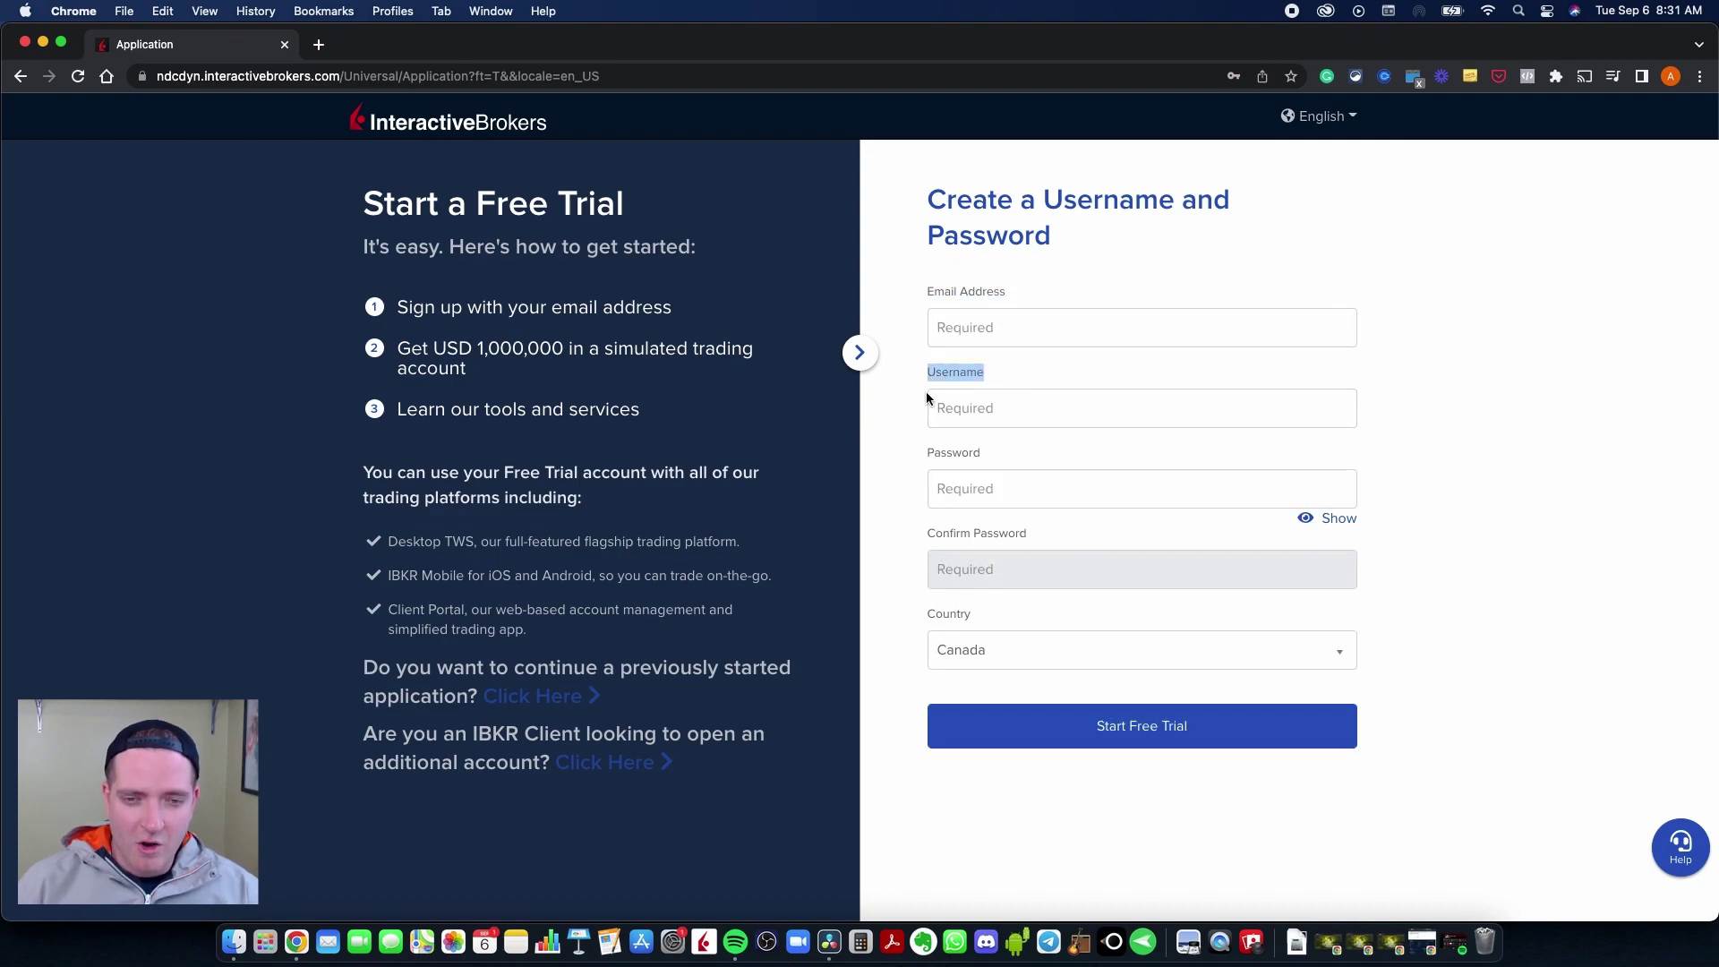
{"action": "left_click", "coordinate": [922, 449]}
{"action": "double_click", "coordinate": [931, 449]}
{"action": "left_click", "coordinate": [922, 461]}
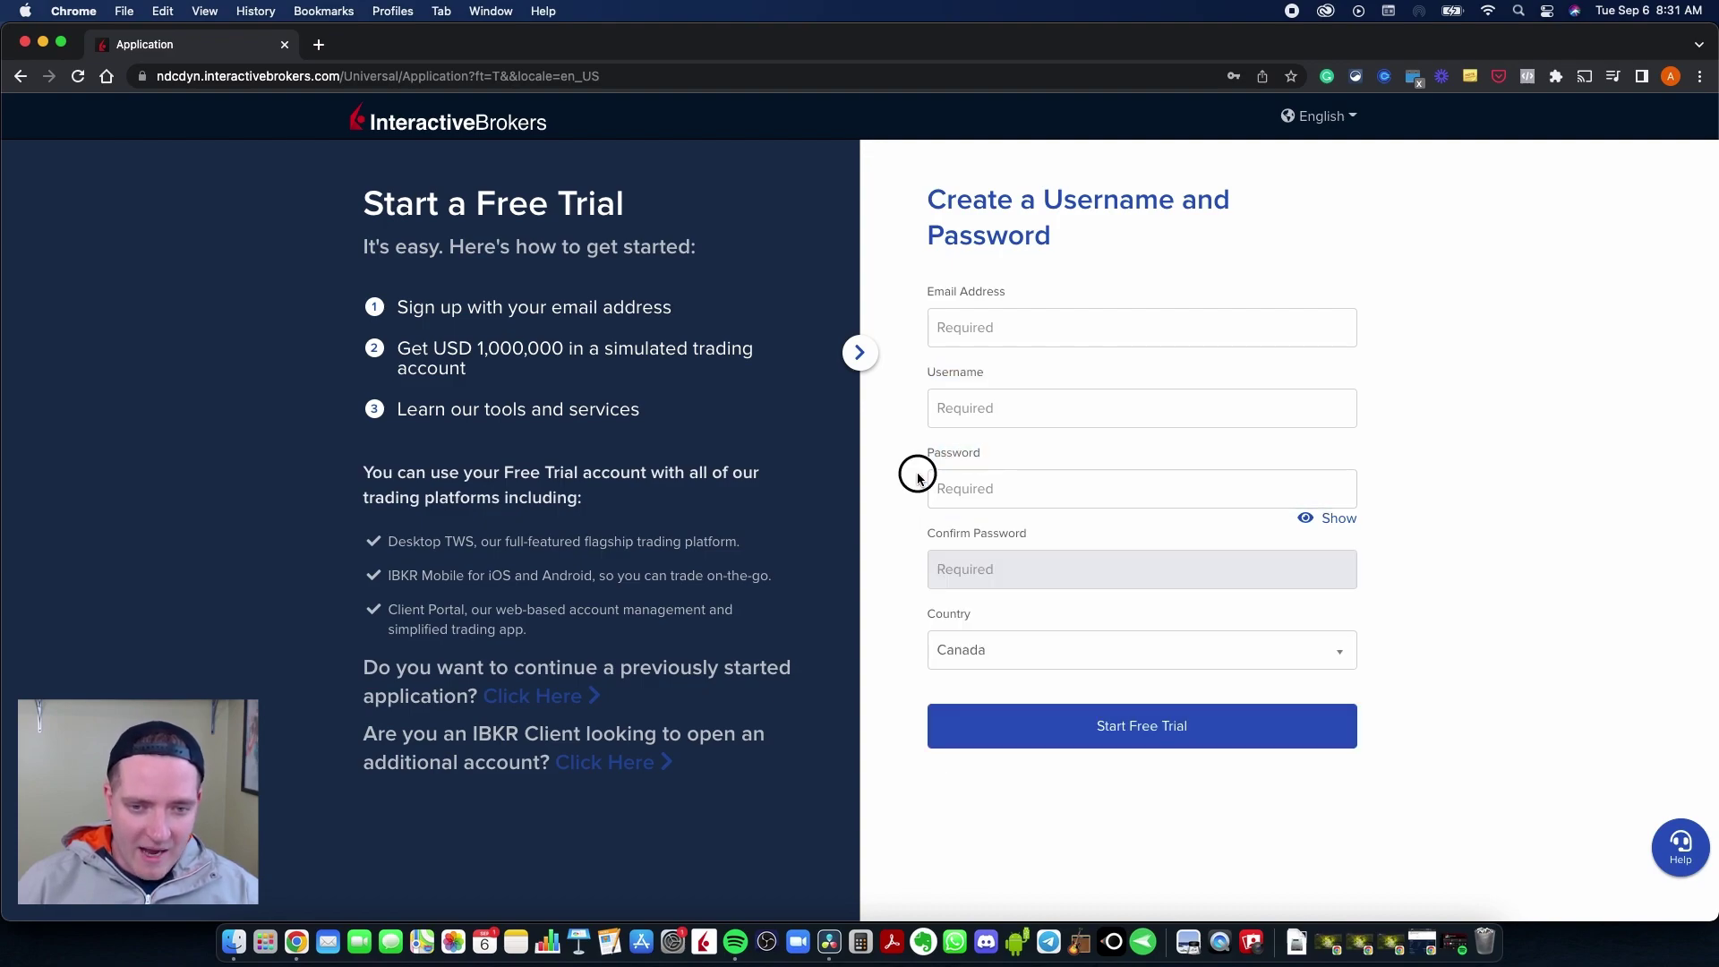
{"action": "left_click", "coordinate": [1345, 657]}
{"action": "left_click", "coordinate": [1341, 659]}
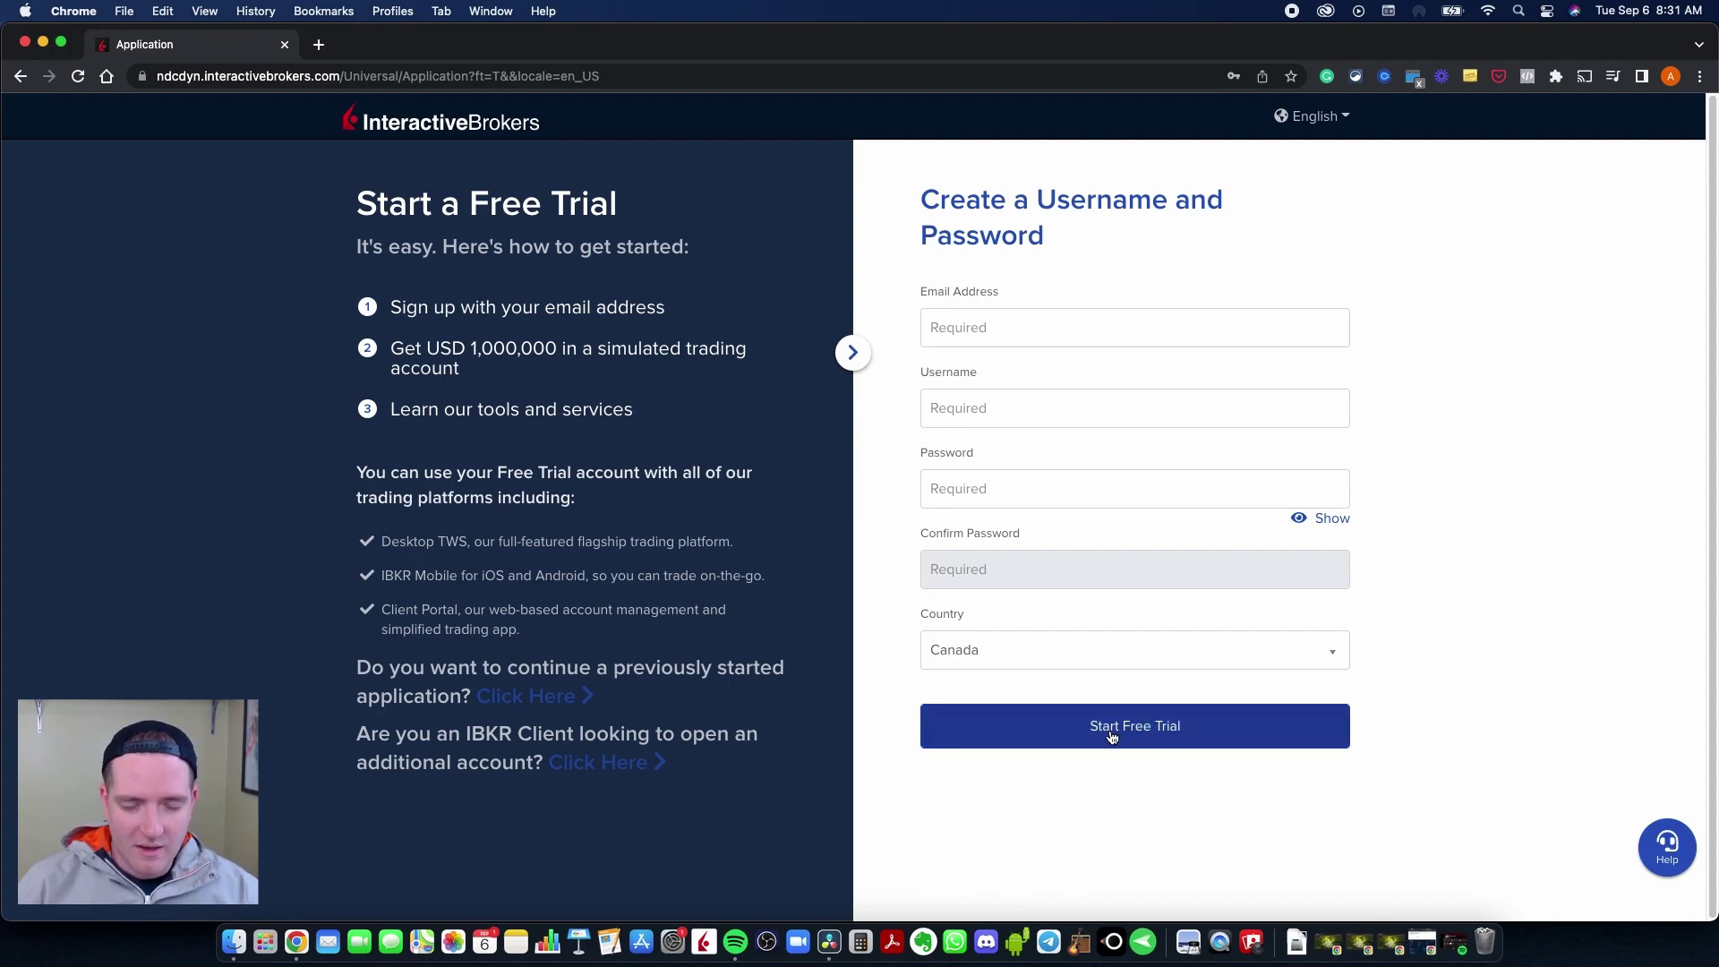
- Try submitting the empty free-trial form to see its errors
{"action": "left_click", "coordinate": [1206, 736]}
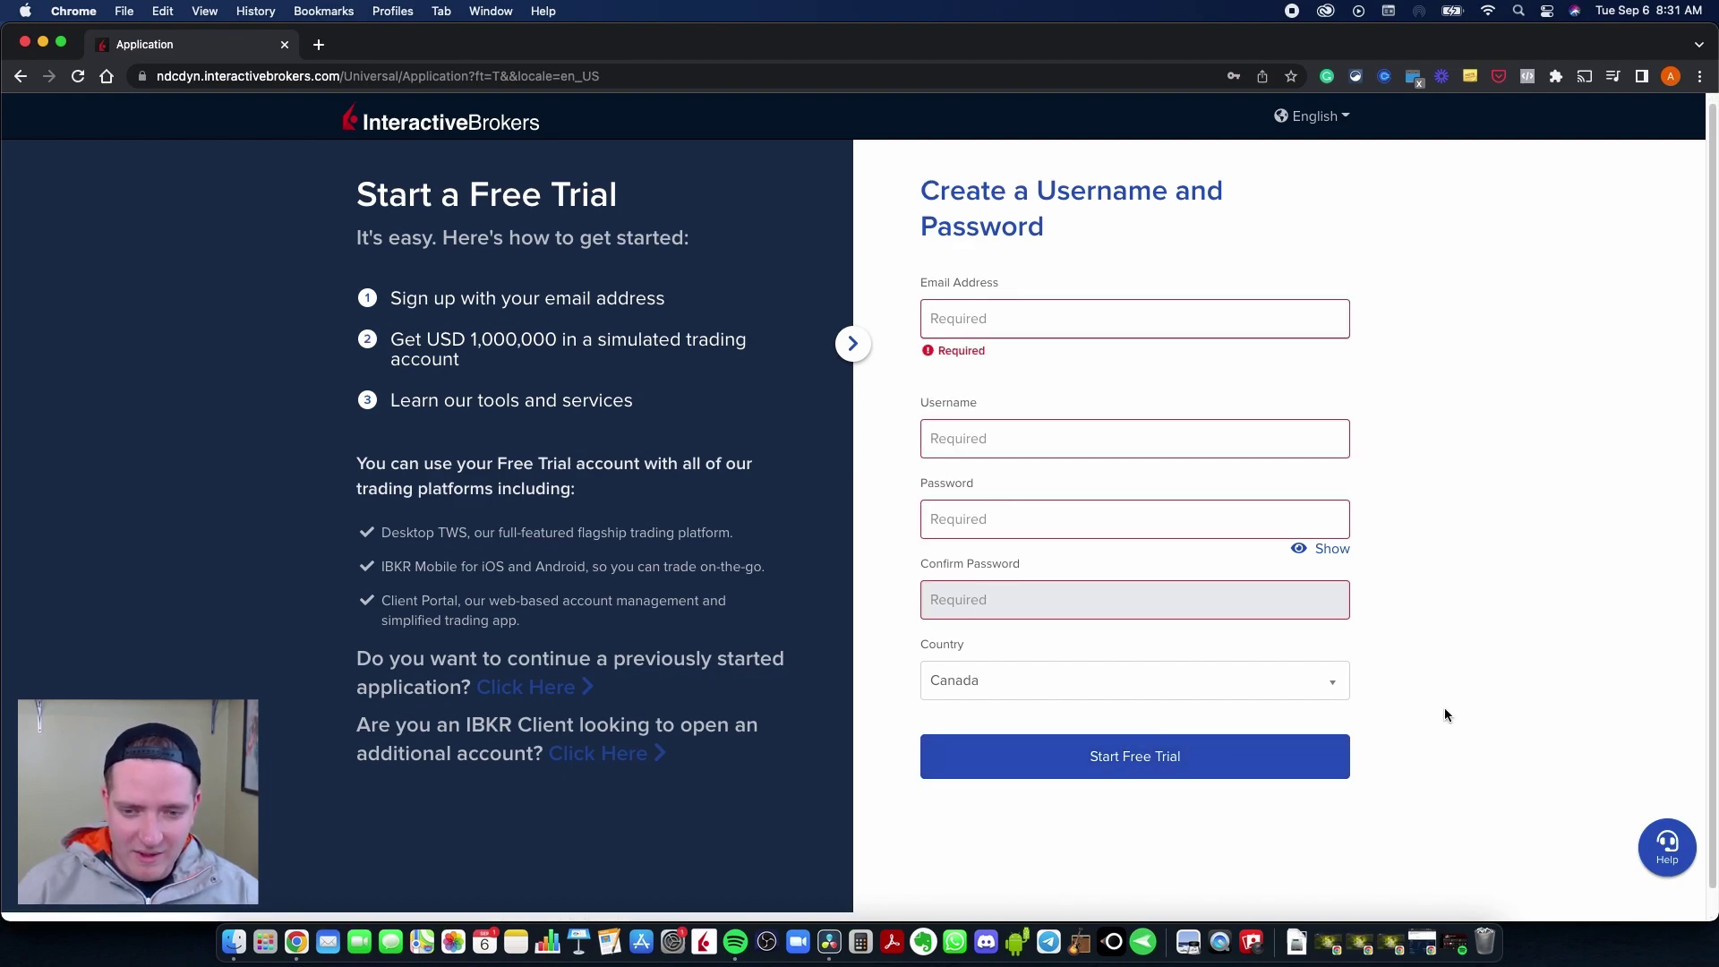
{"action": "left_click_drag", "start_coordinate": [1244, 564], "coordinate": [913, 288]}
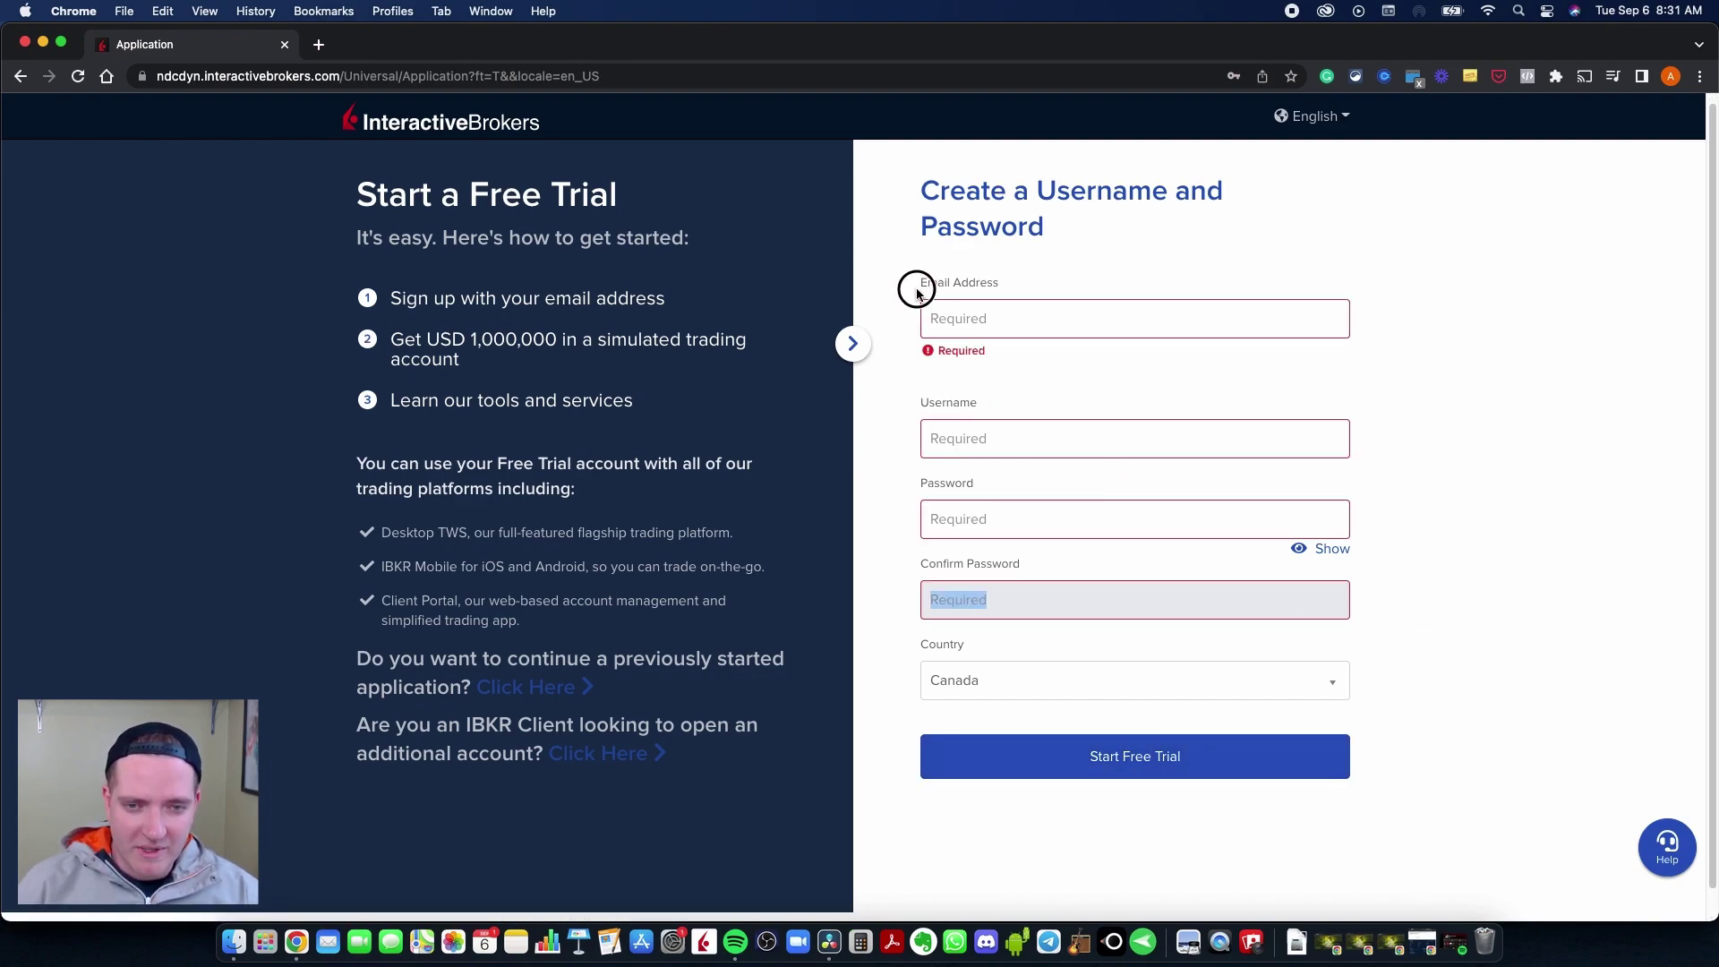
{"action": "left_click", "coordinate": [1432, 394]}
{"action": "scroll", "coordinate": [1429, 490], "scroll_direction": "up", "scroll_amount": 1}
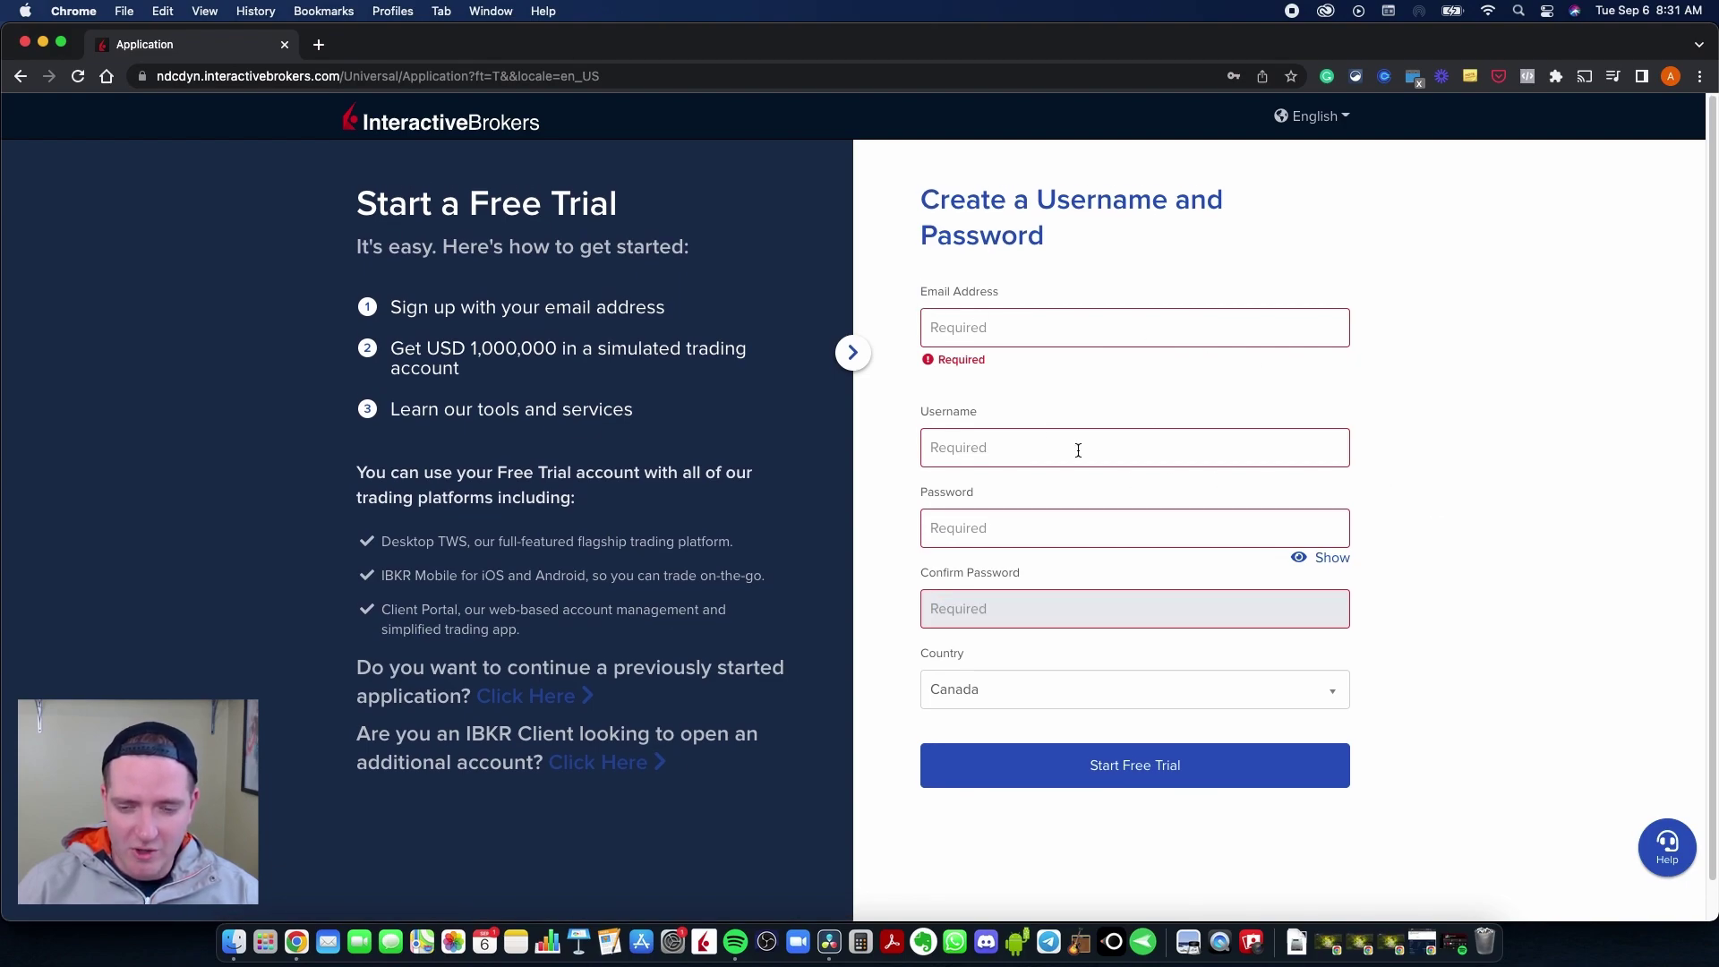
- Check and dismiss the Help dialog, reload the form, then go back to the Free Trial page
{"action": "left_click", "coordinate": [1667, 847]}
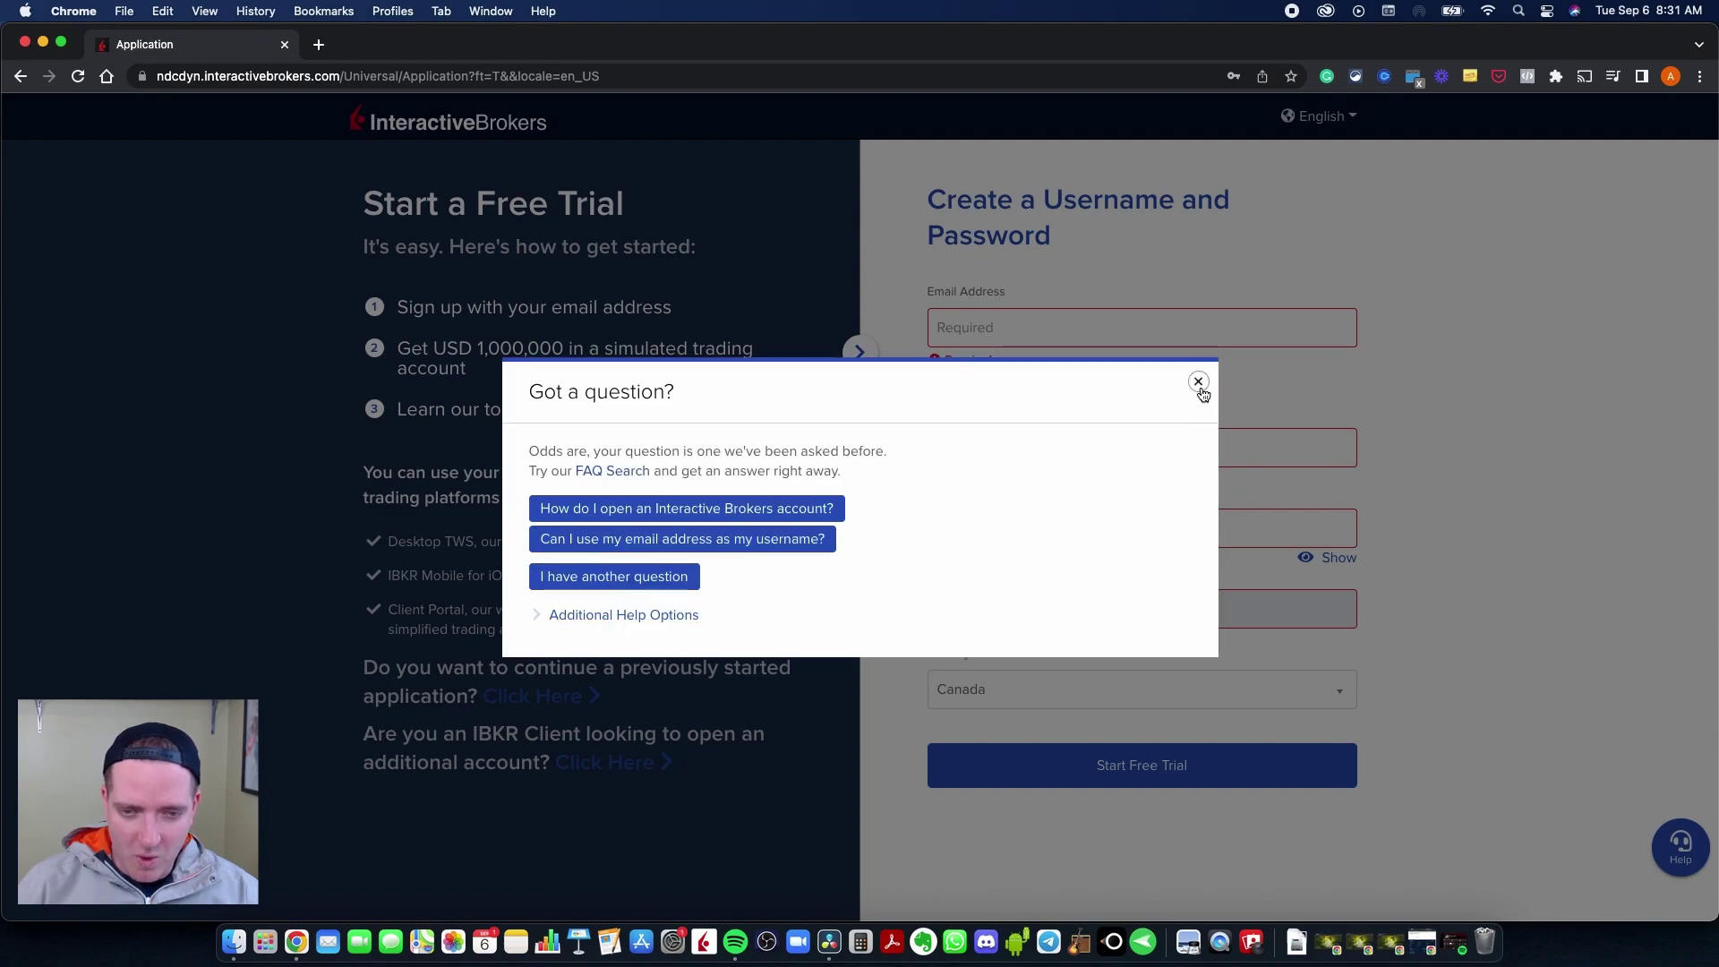
{"action": "left_click", "coordinate": [1199, 383]}
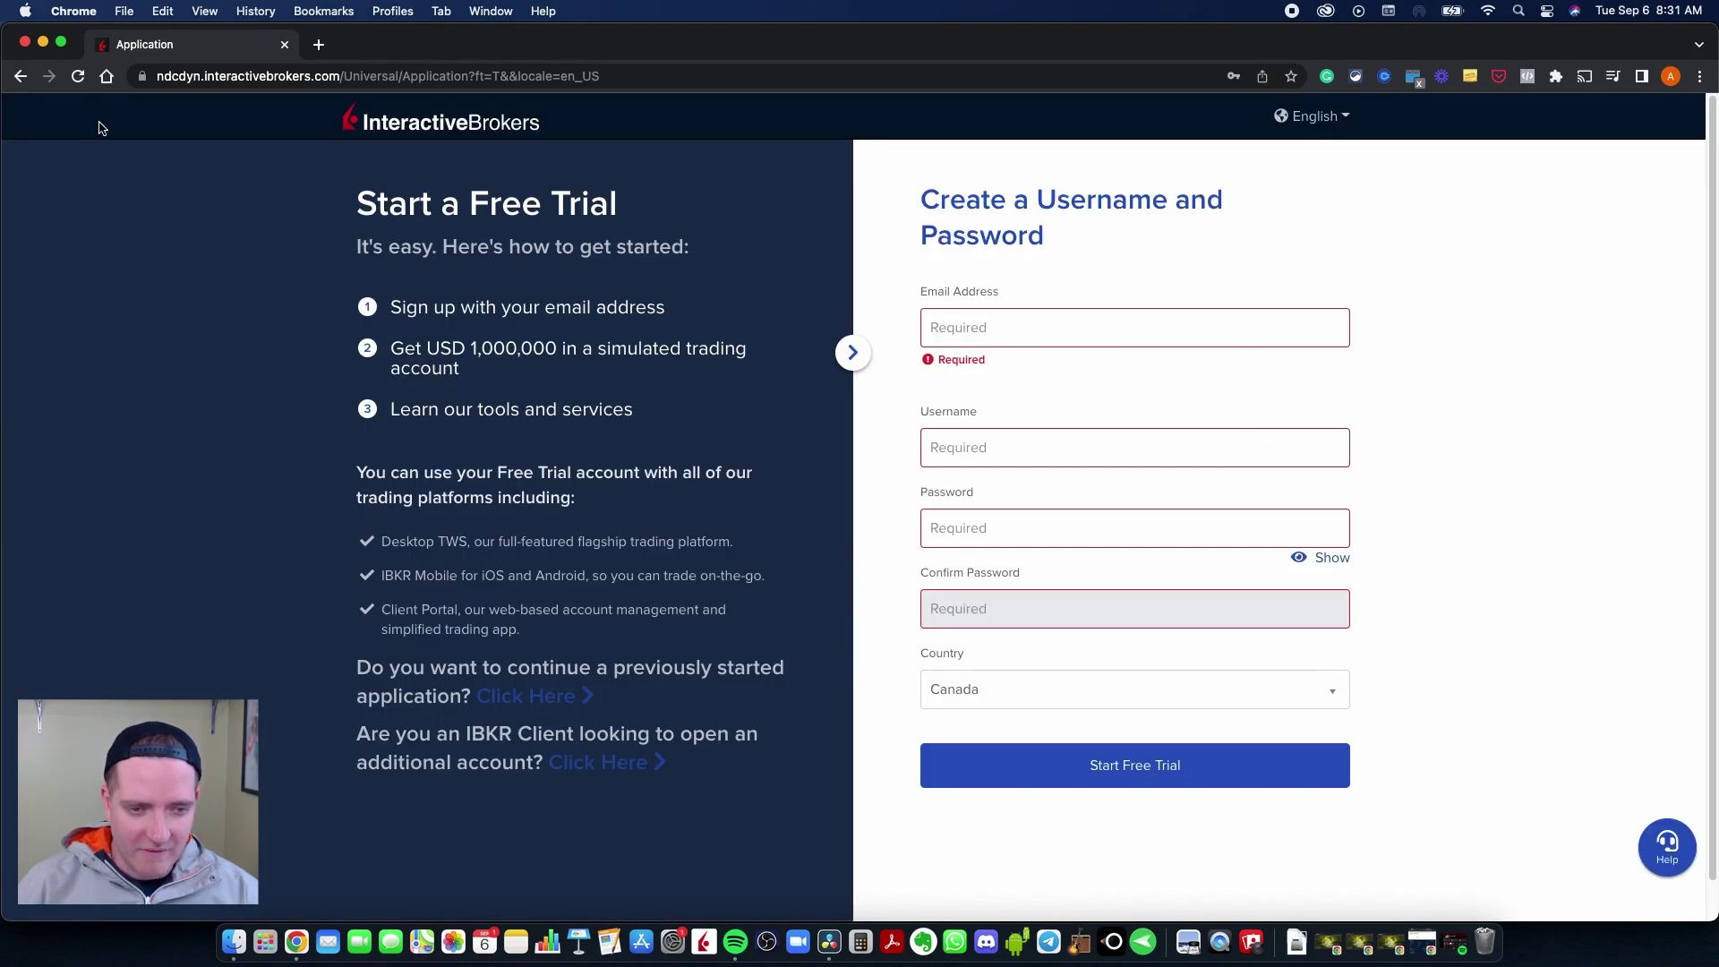
{"action": "left_click", "coordinate": [78, 76]}
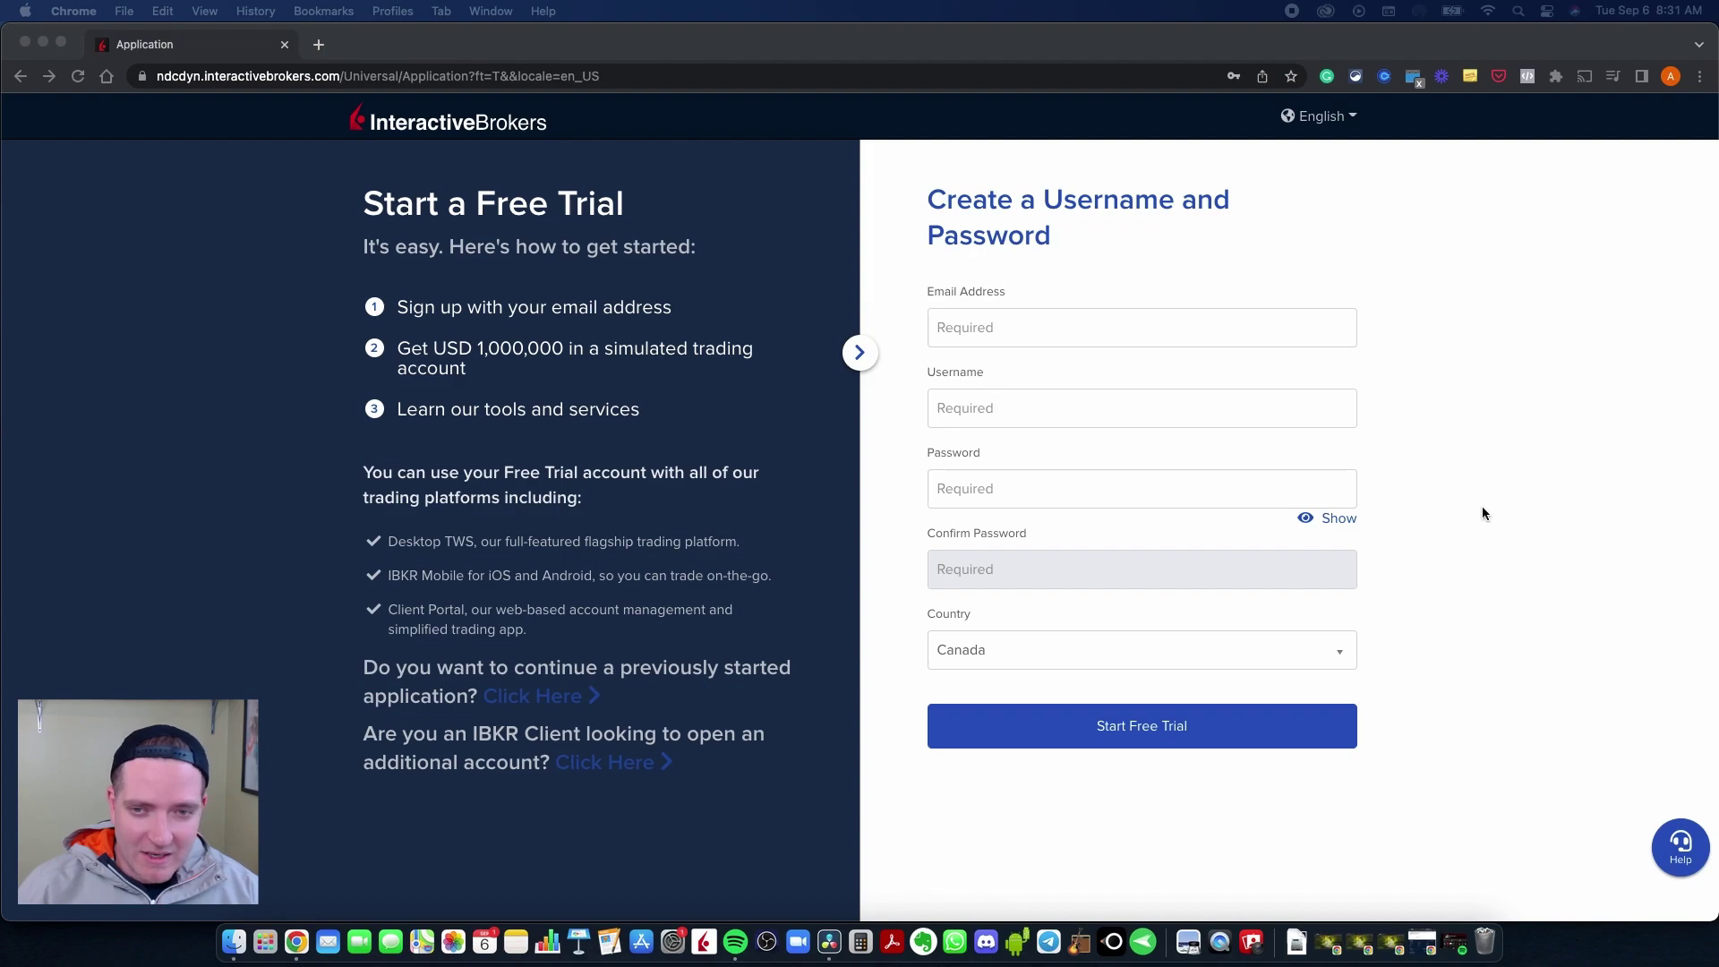
{"action": "left_click", "coordinate": [1211, 757]}
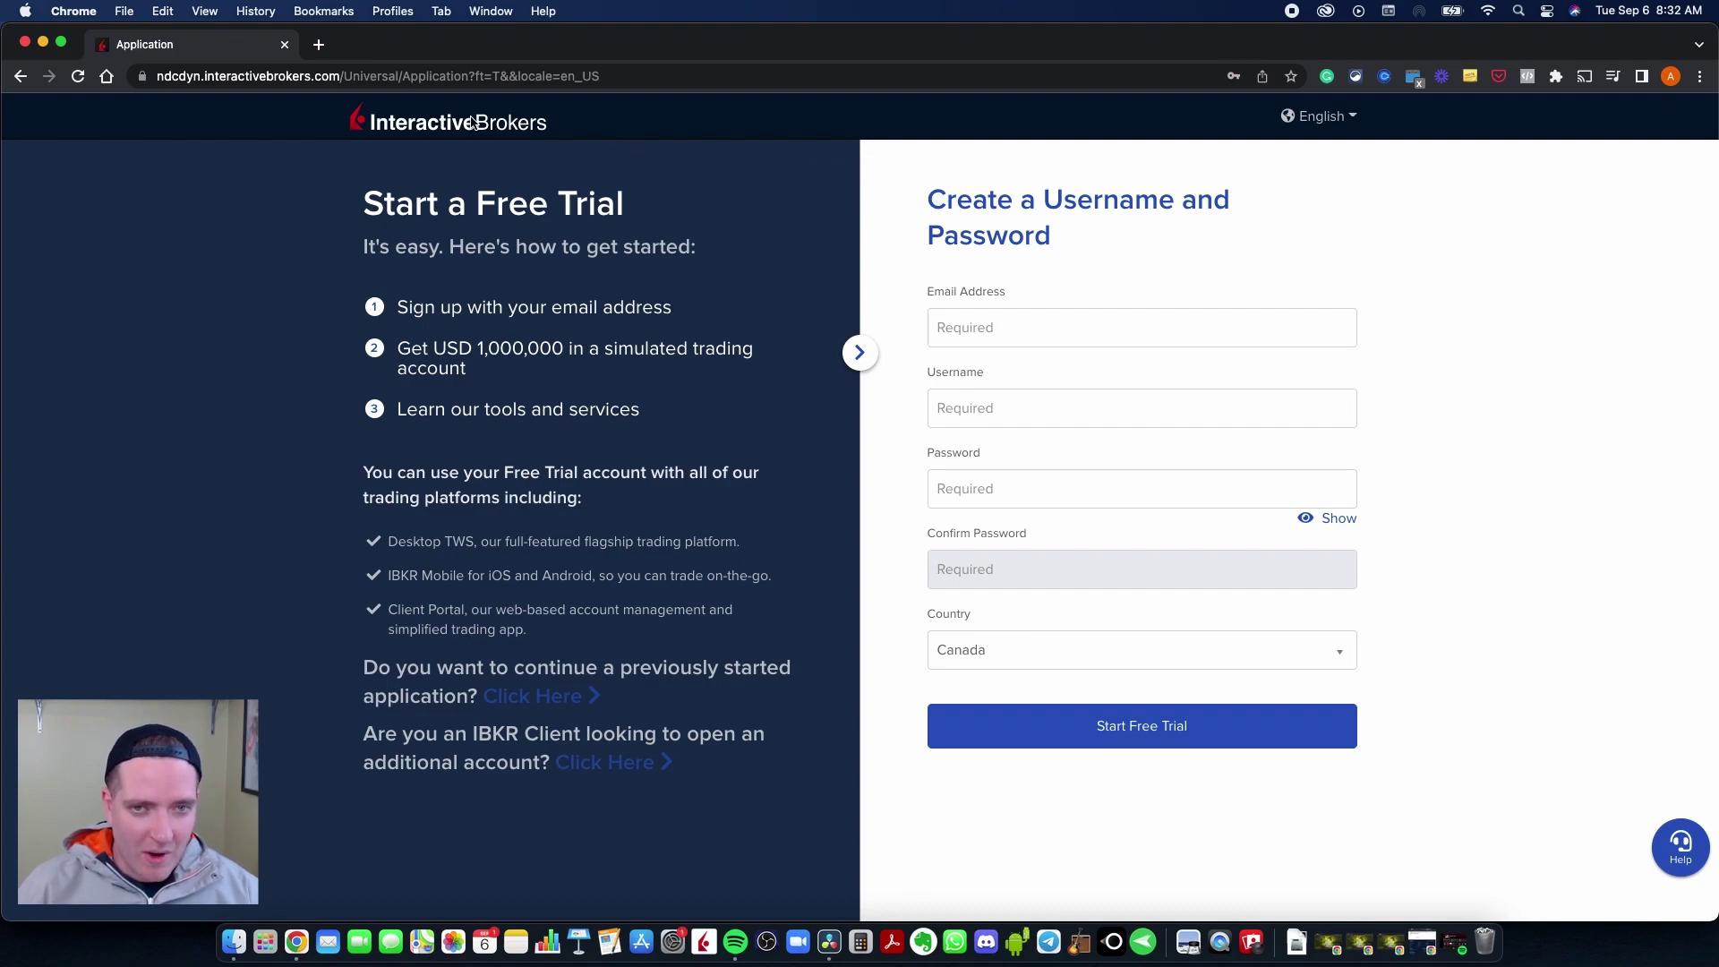
{"action": "left_click", "coordinate": [21, 79]}
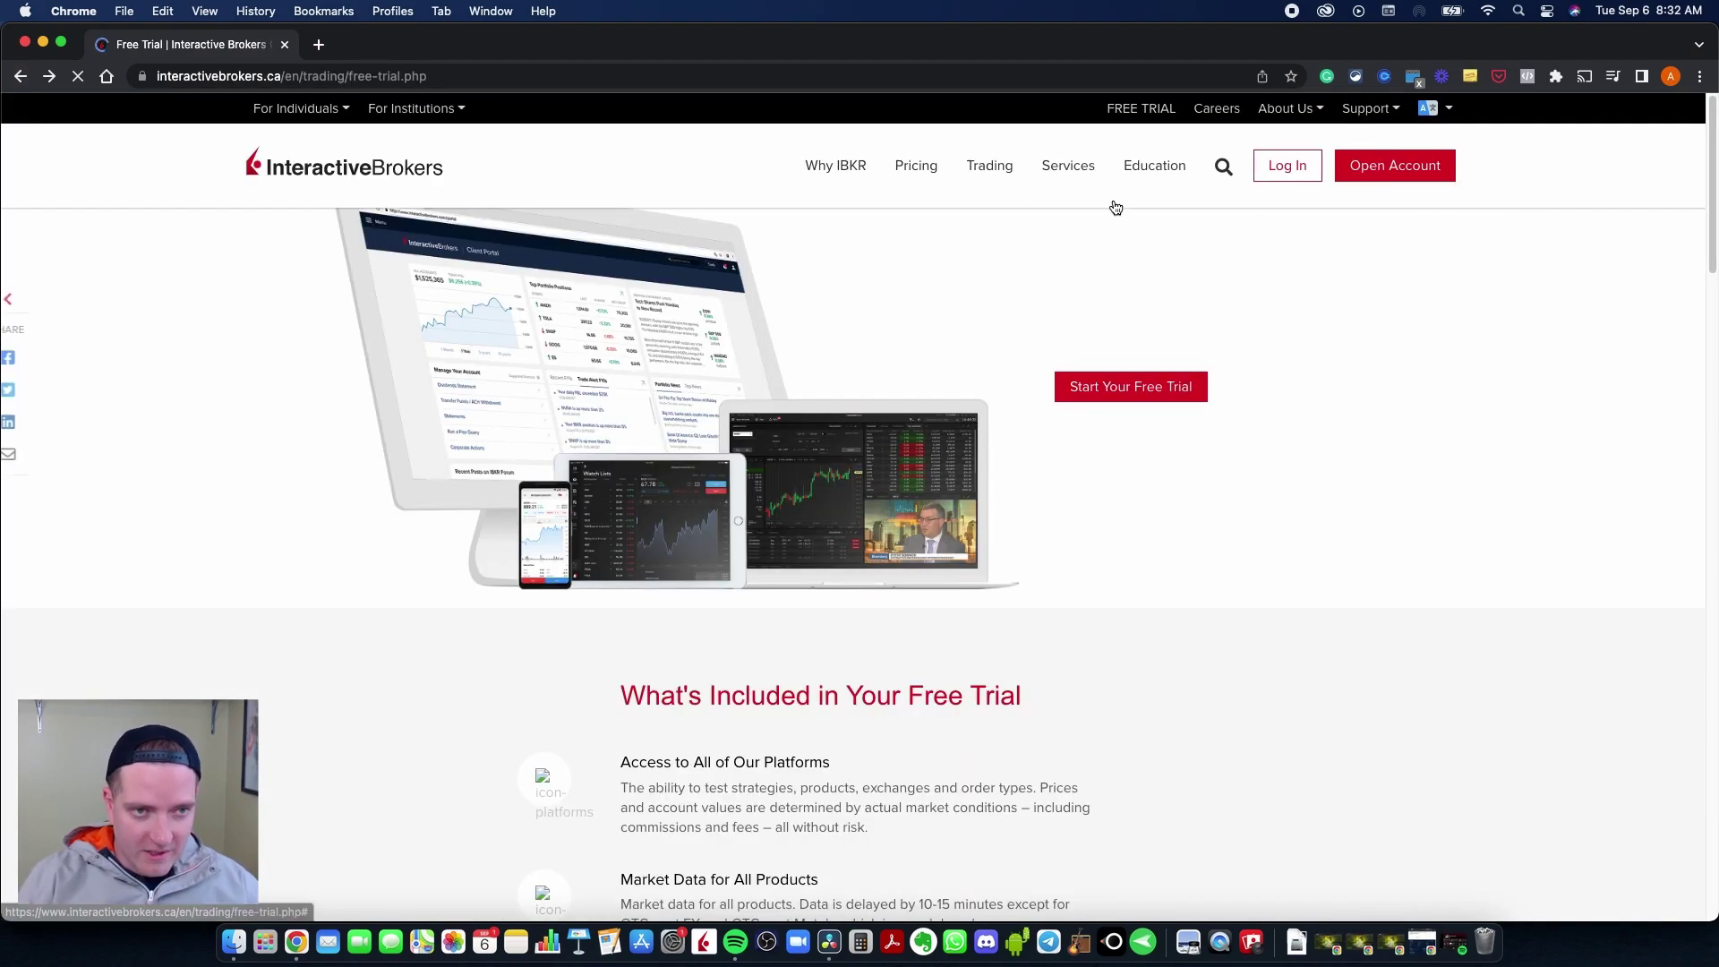
- Via Trading > Platforms, open Trader Workstation's download page at TWS Software (Mac 10.18.1b, 10.12.2u)
{"action": "key", "text": "super+bracketleft"}
{"action": "mouse_move", "coordinate": [996, 177]}
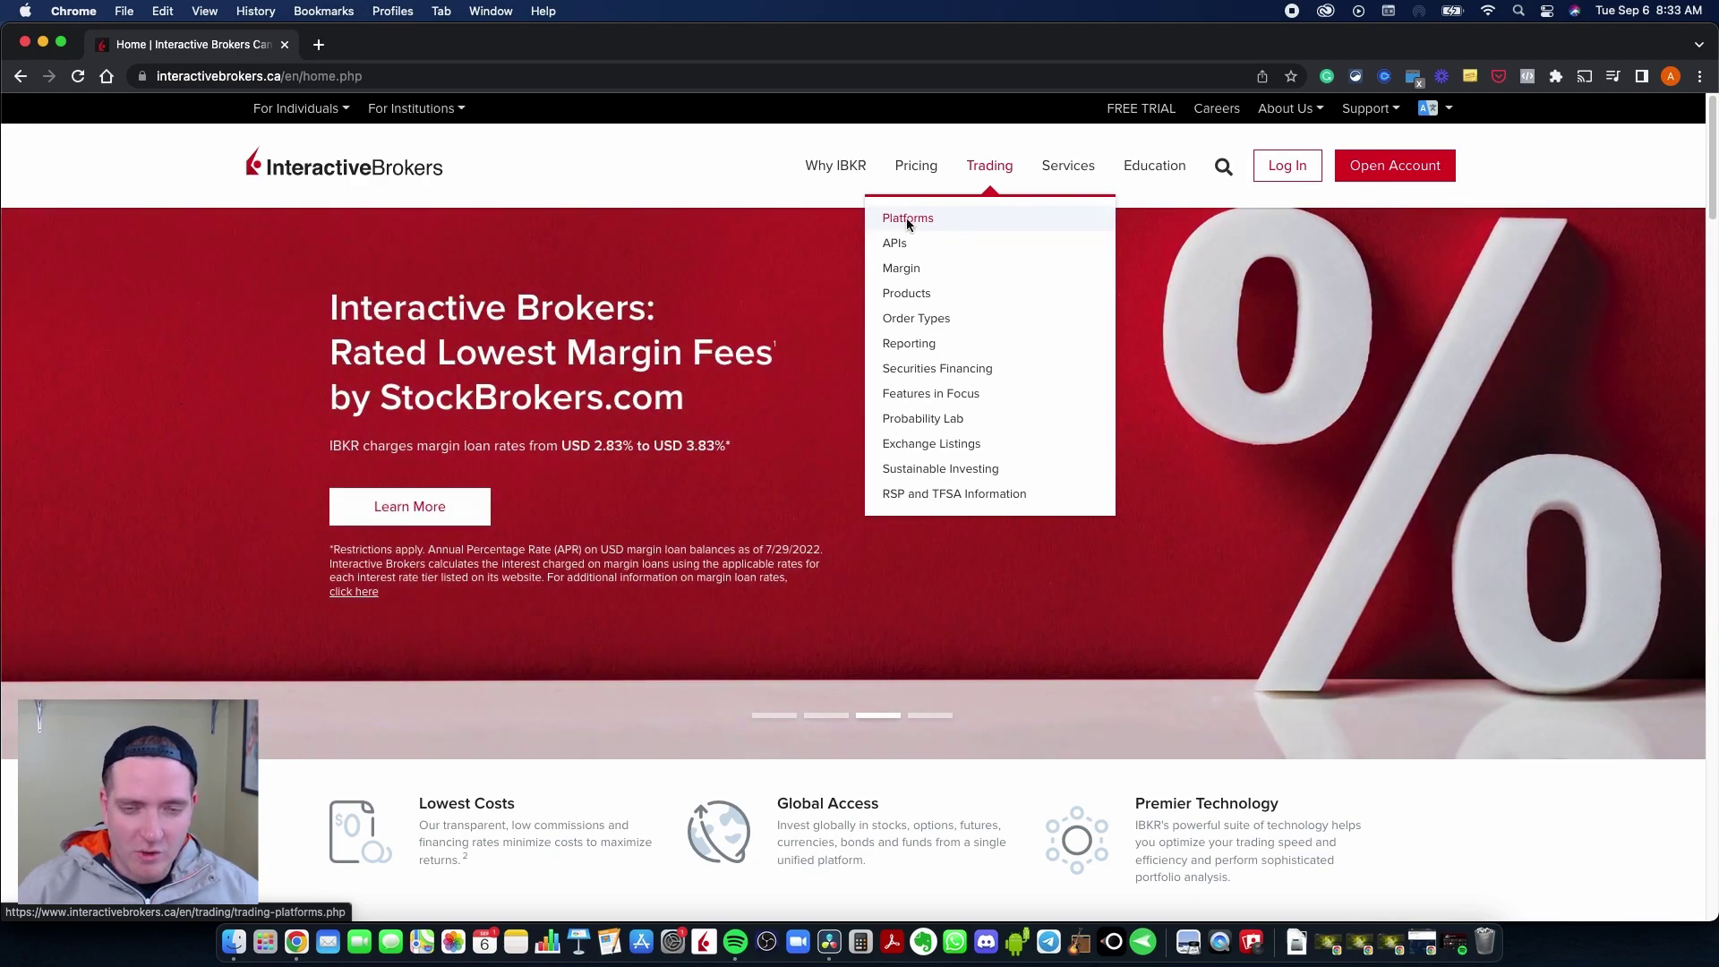
{"action": "left_click", "coordinate": [906, 221]}
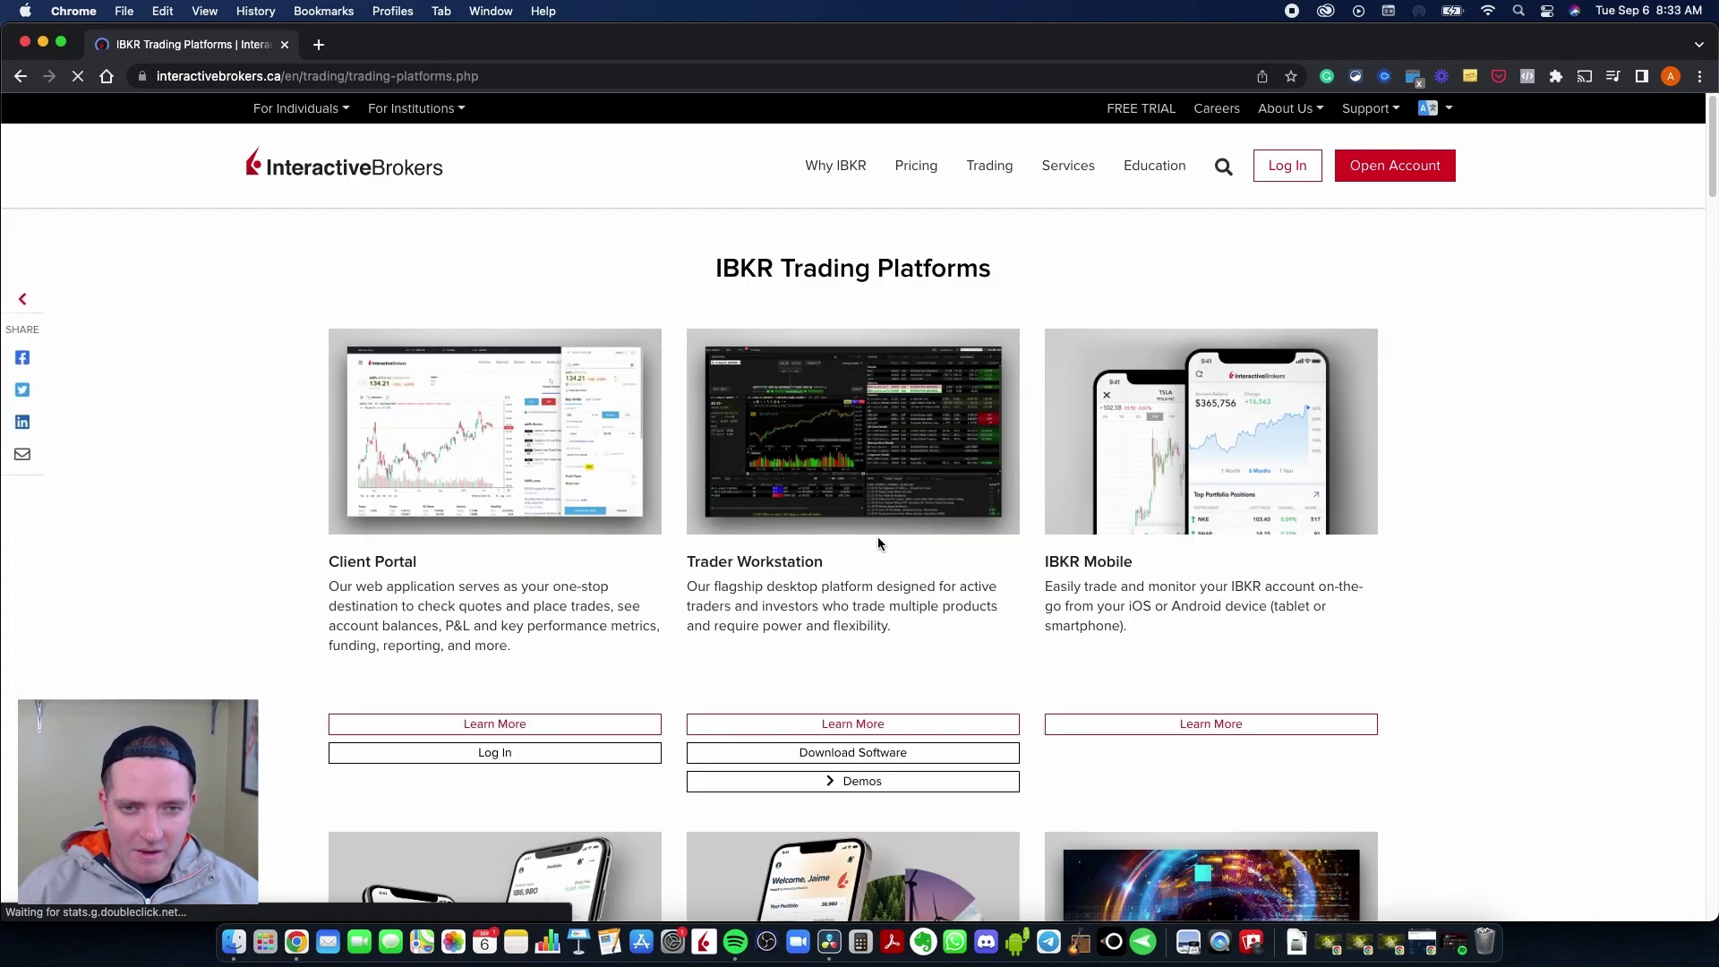
{"action": "triple_click", "coordinate": [817, 614]}
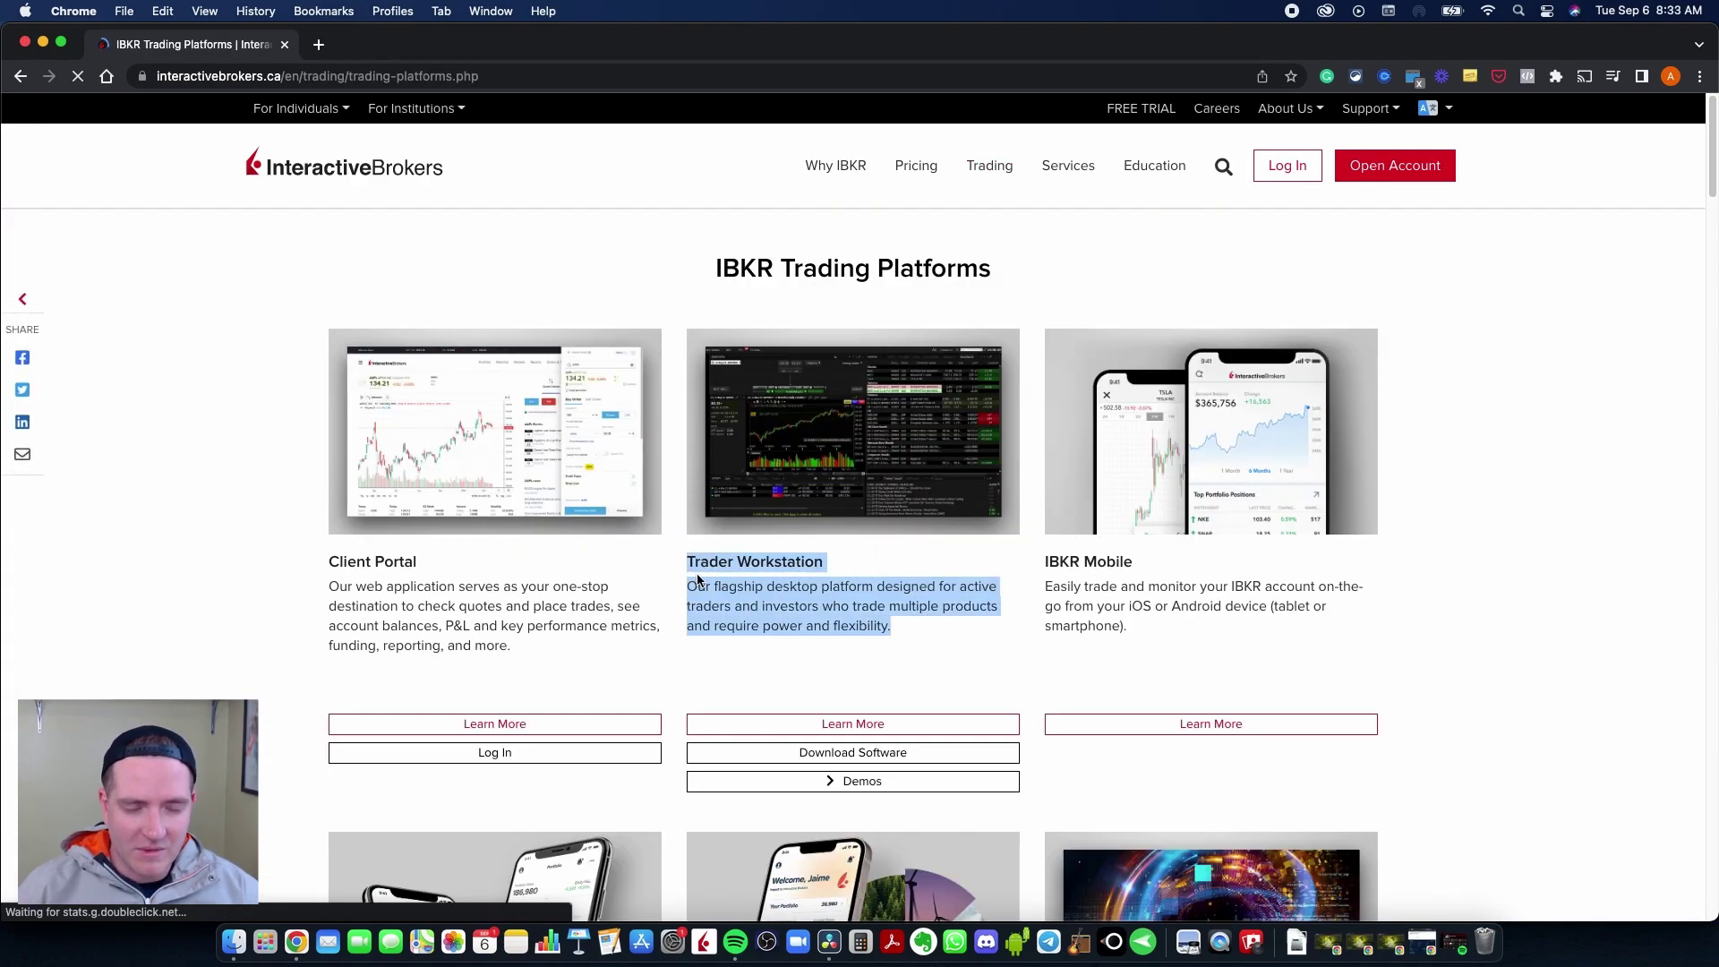
{"action": "left_click", "coordinate": [864, 752]}
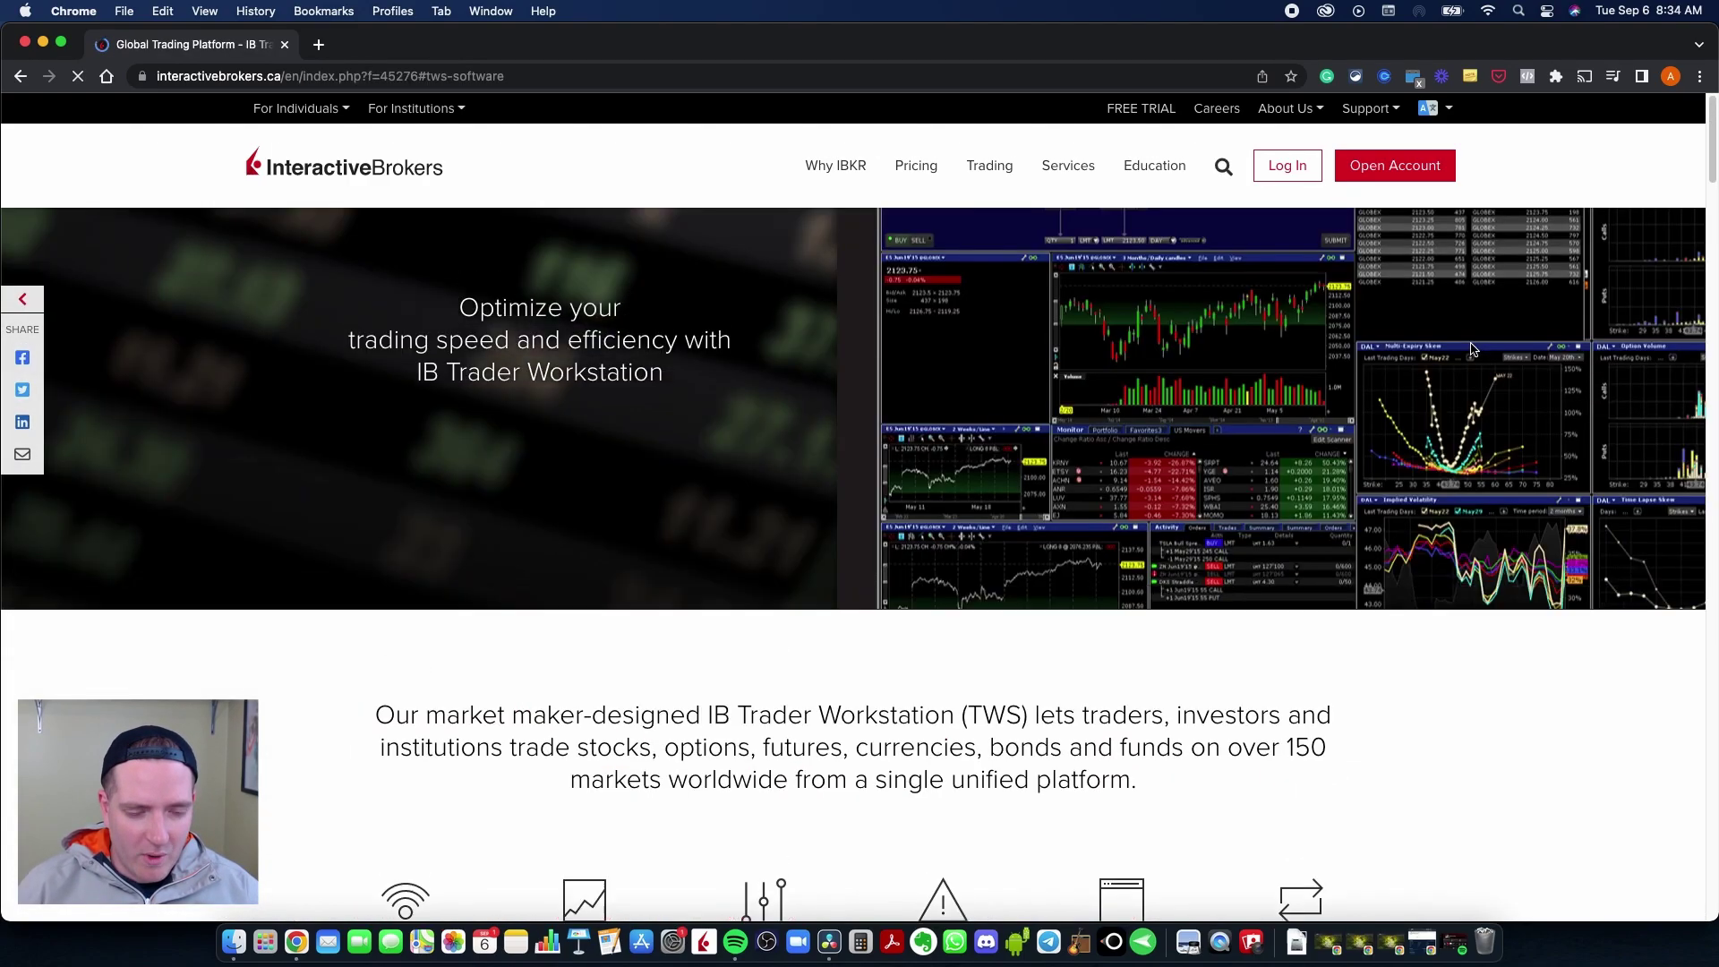
{"action": "scroll", "coordinate": [1390, 393], "scroll_direction": "down", "scroll_amount": 20}
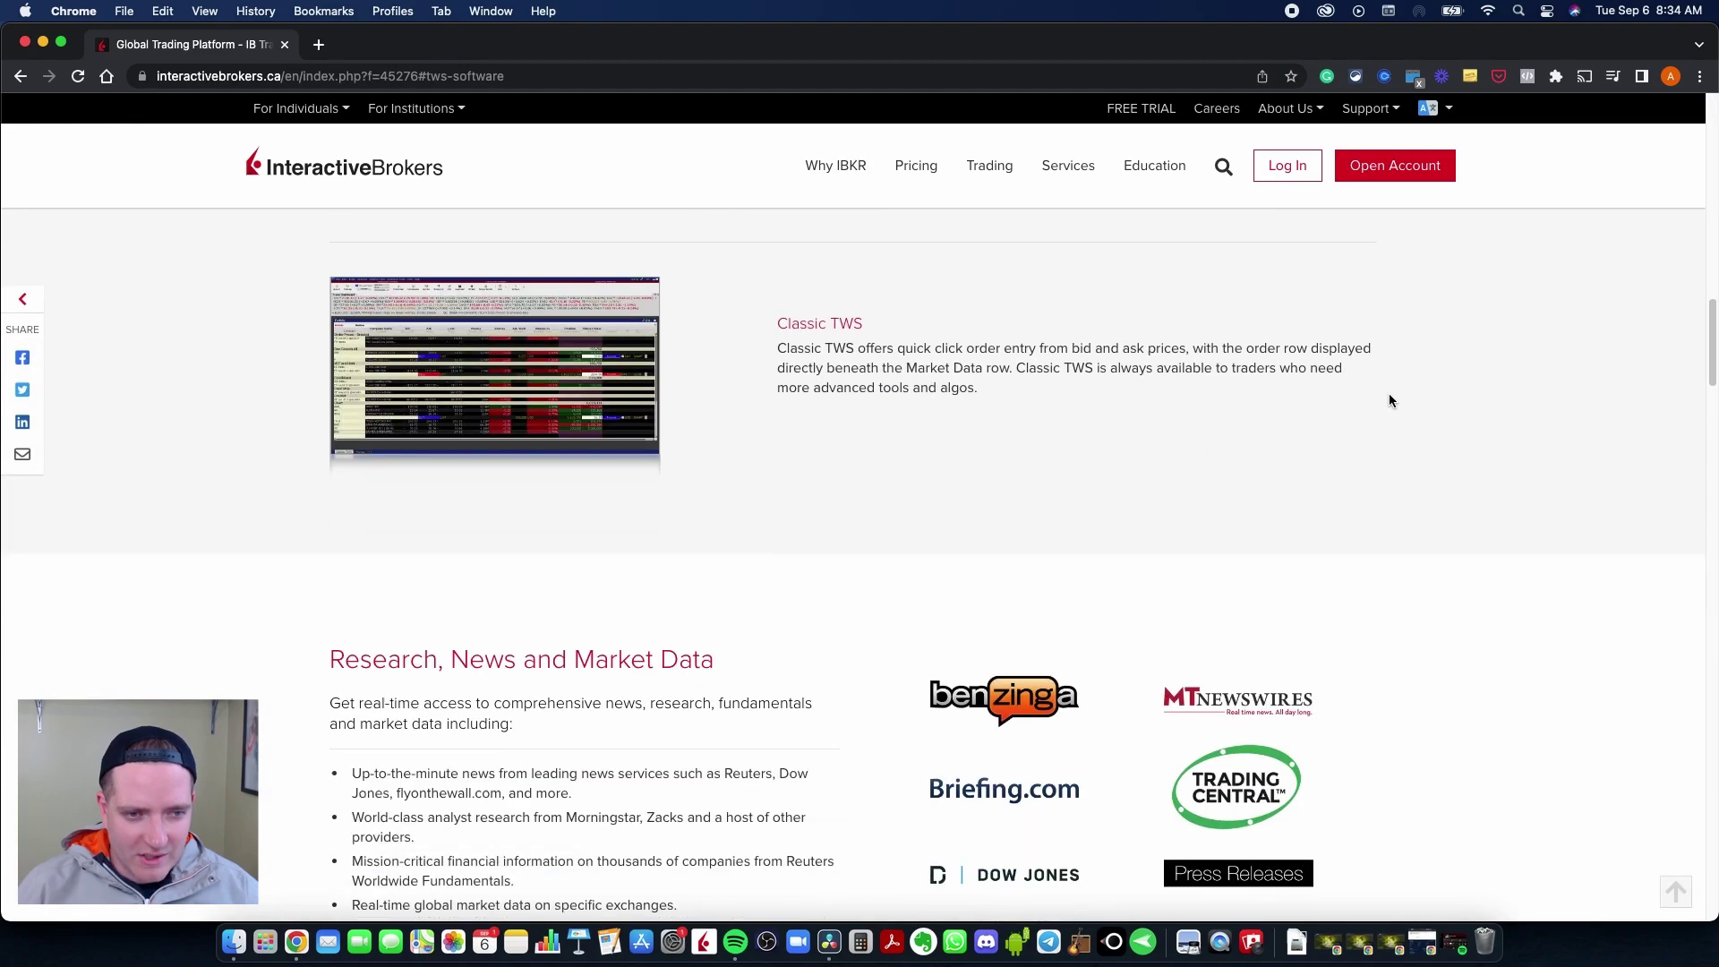
{"action": "scroll", "coordinate": [1389, 400], "scroll_direction": "down", "scroll_amount": 20}
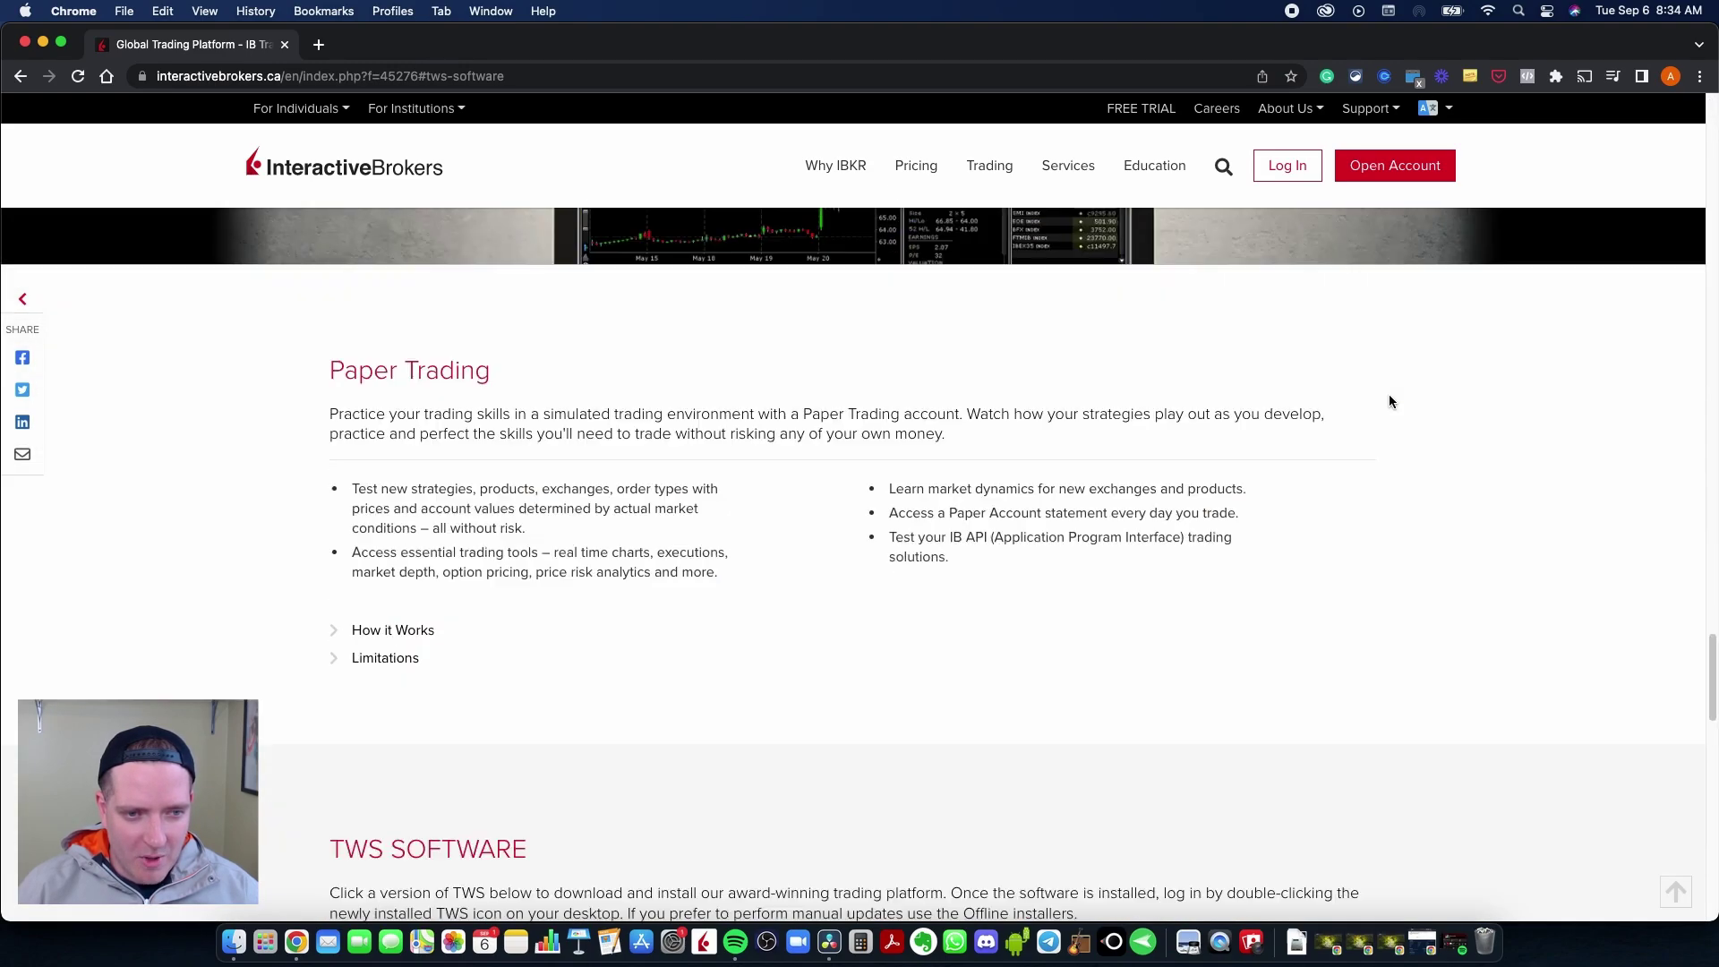
{"action": "scroll", "coordinate": [1389, 399], "scroll_direction": "up", "scroll_amount": 4}
{"action": "scroll", "coordinate": [1389, 400], "scroll_direction": "down", "scroll_amount": 2}
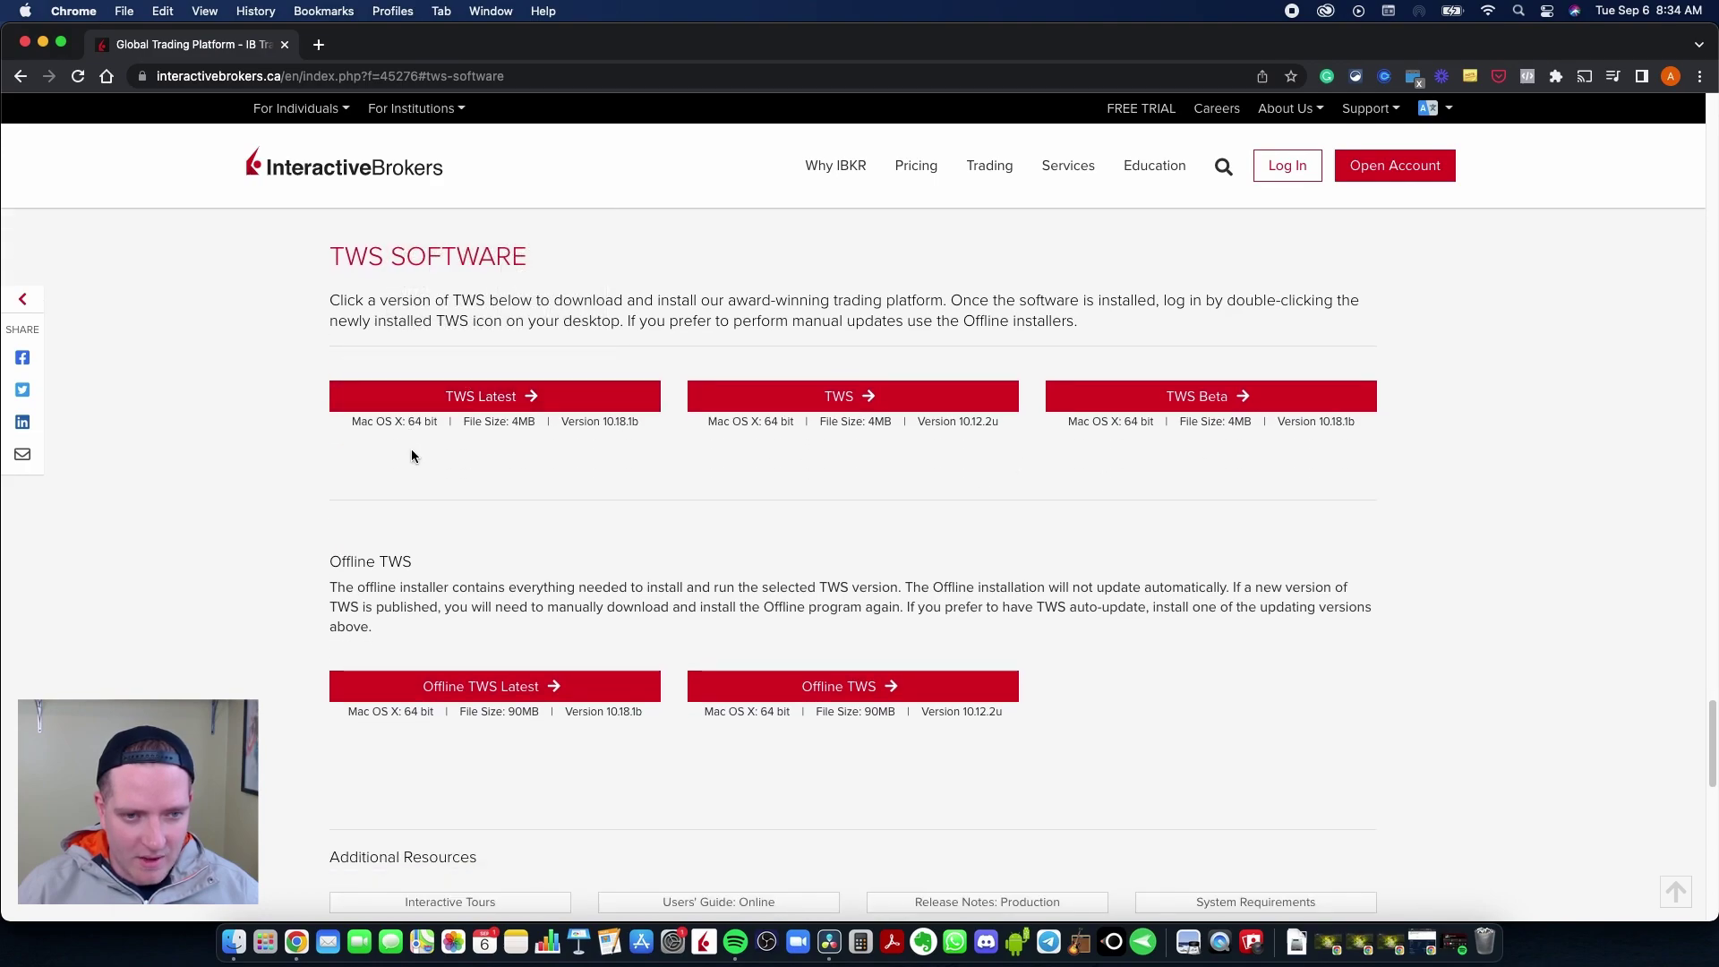
- Download the TWS Latest 10.18.1b installer for Intel Macs from the other operating systems list
{"action": "left_click", "coordinate": [447, 404]}
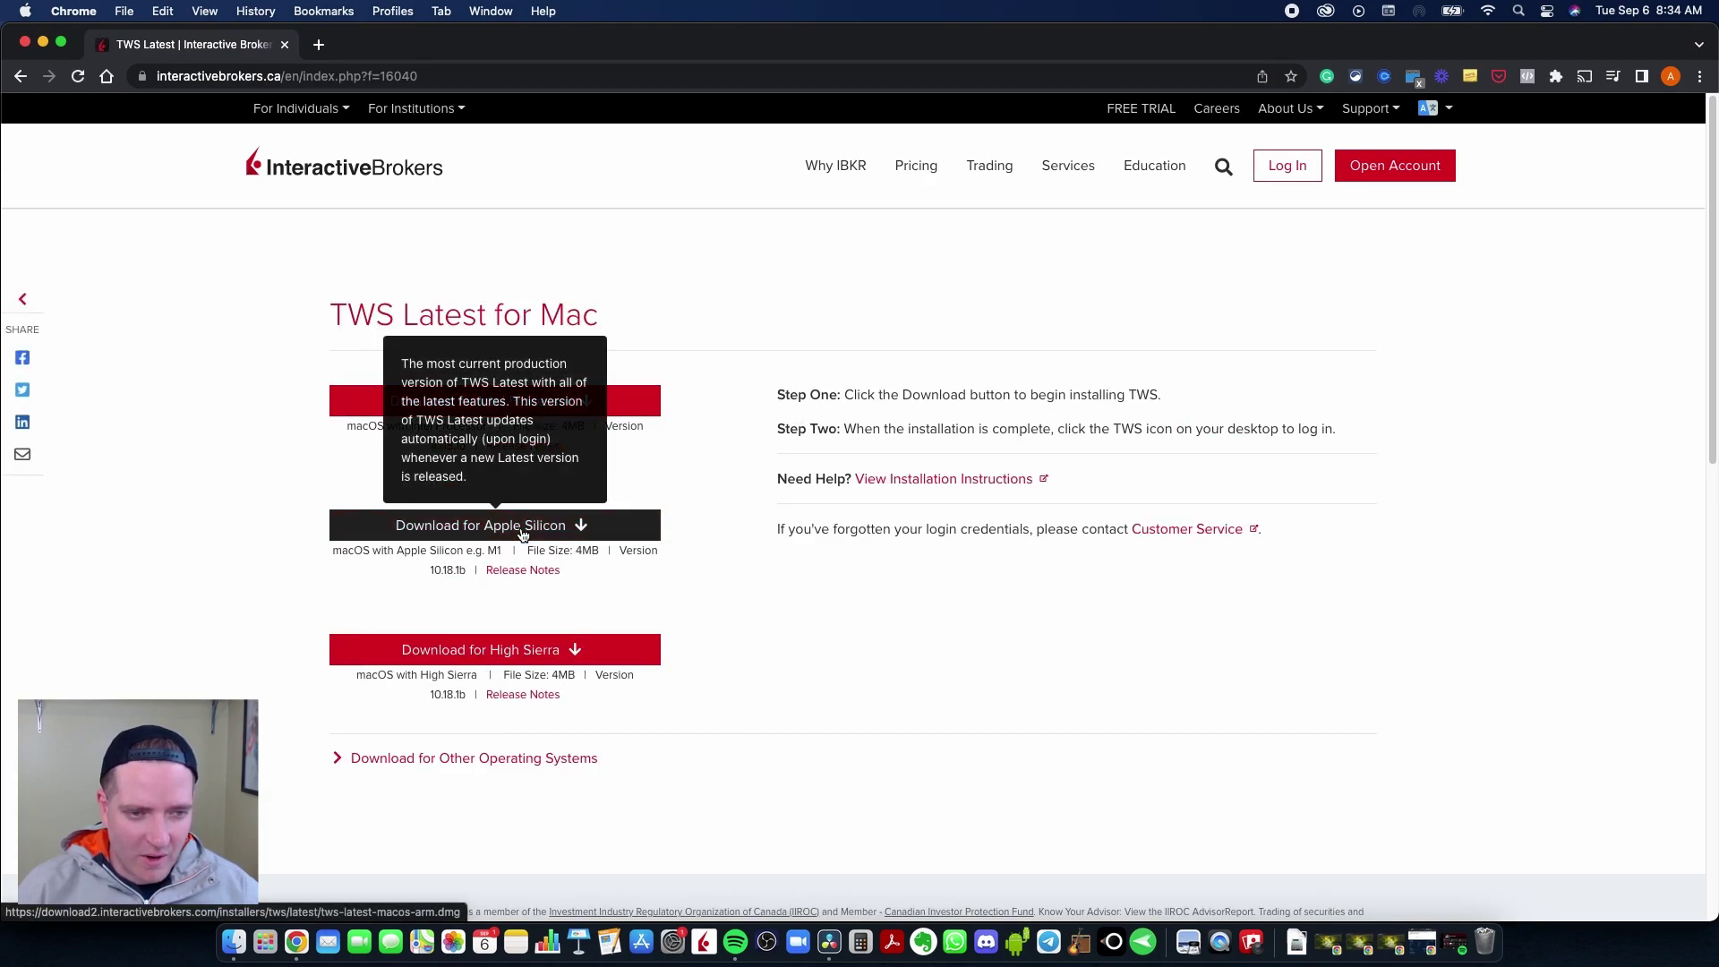
{"action": "left_click", "coordinate": [420, 757]}
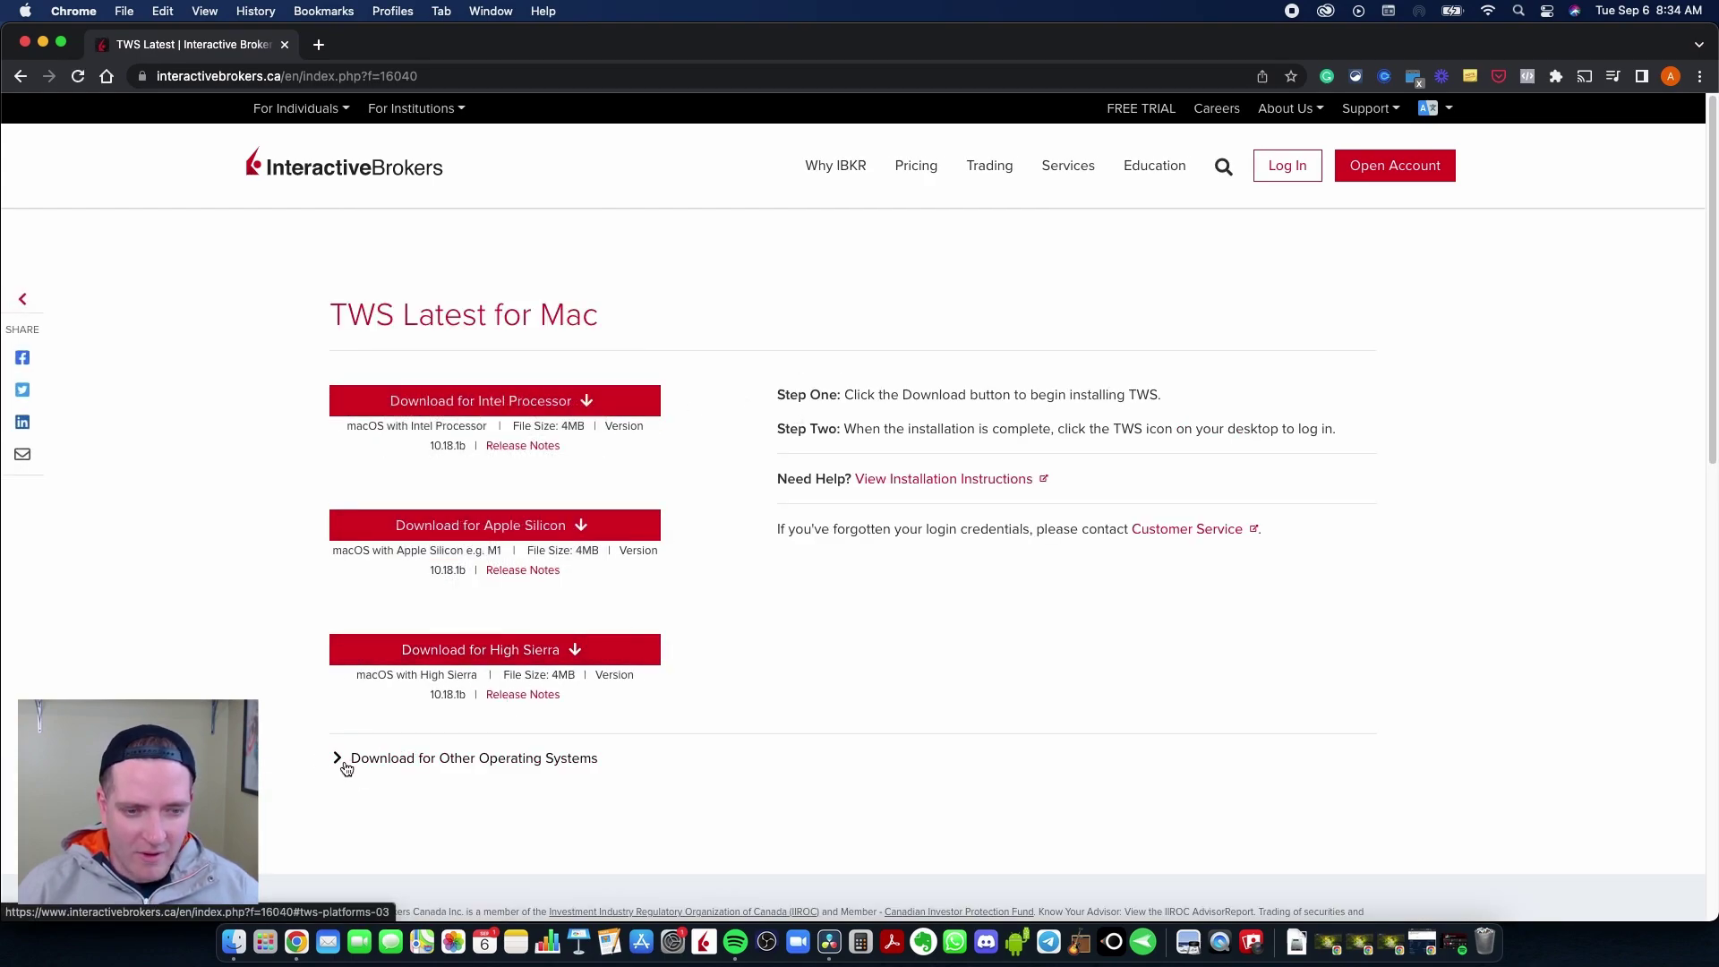
{"action": "scroll", "coordinate": [389, 743], "scroll_direction": "down", "scroll_amount": 5}
{"action": "scroll", "coordinate": [614, 483], "scroll_direction": "up", "scroll_amount": 1}
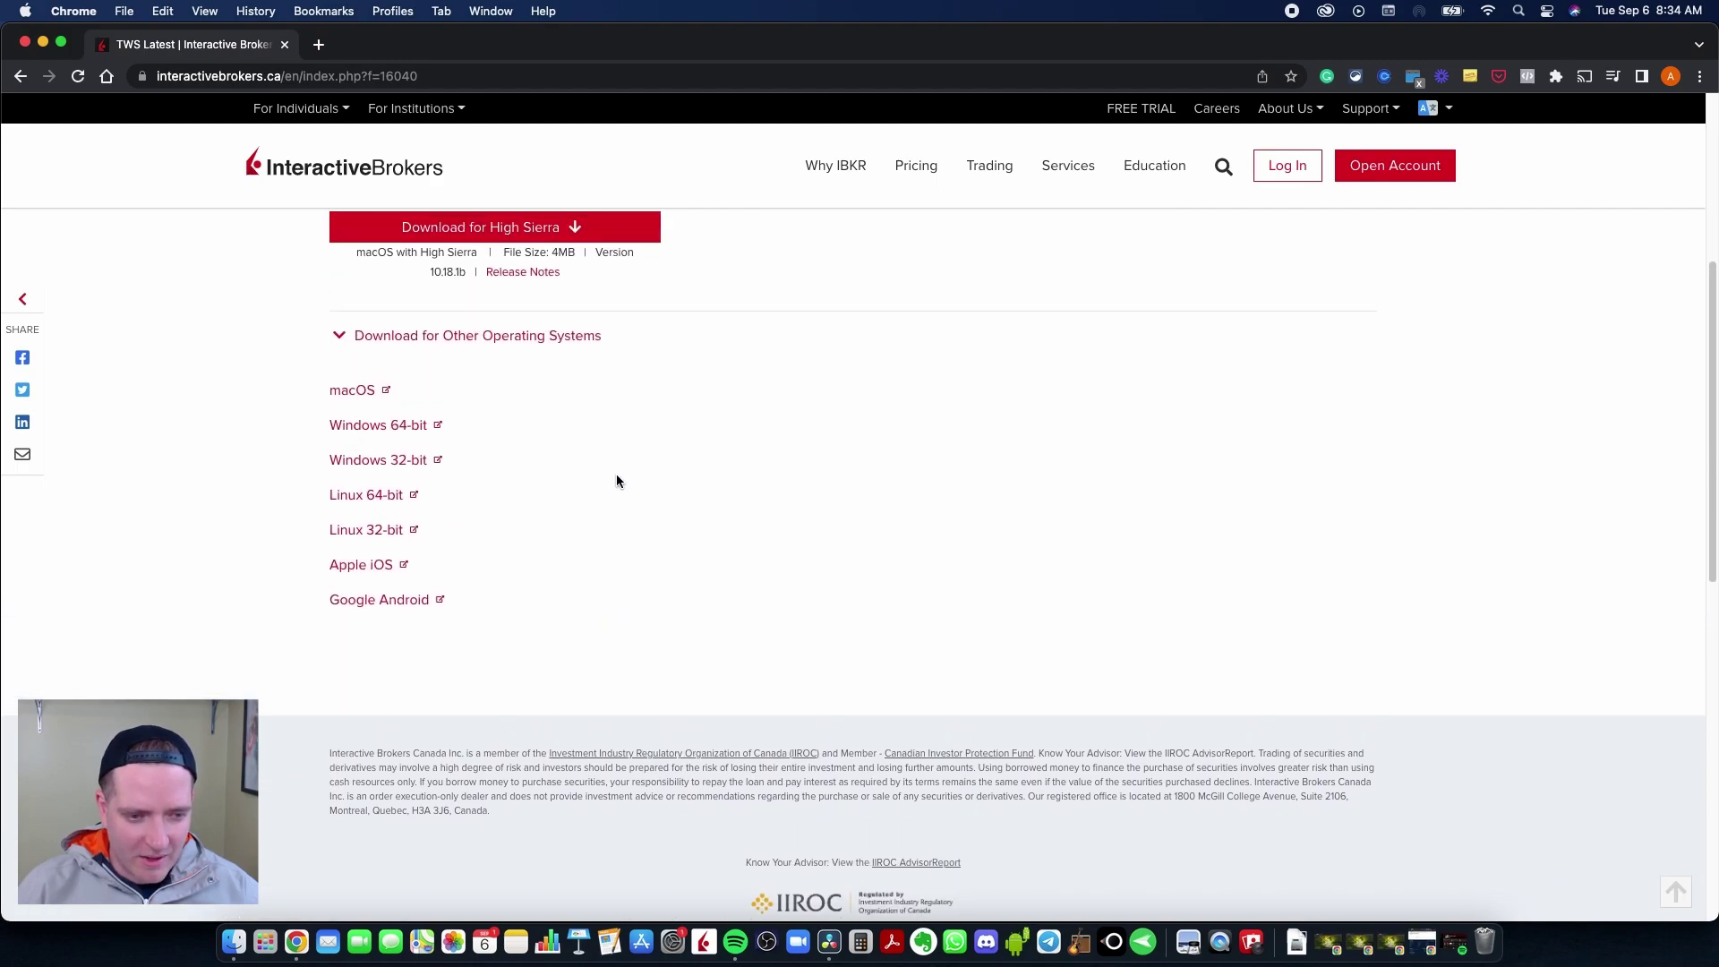
{"action": "left_click_drag", "start_coordinate": [476, 599], "coordinate": [306, 398]}
{"action": "left_click", "coordinate": [553, 422]}
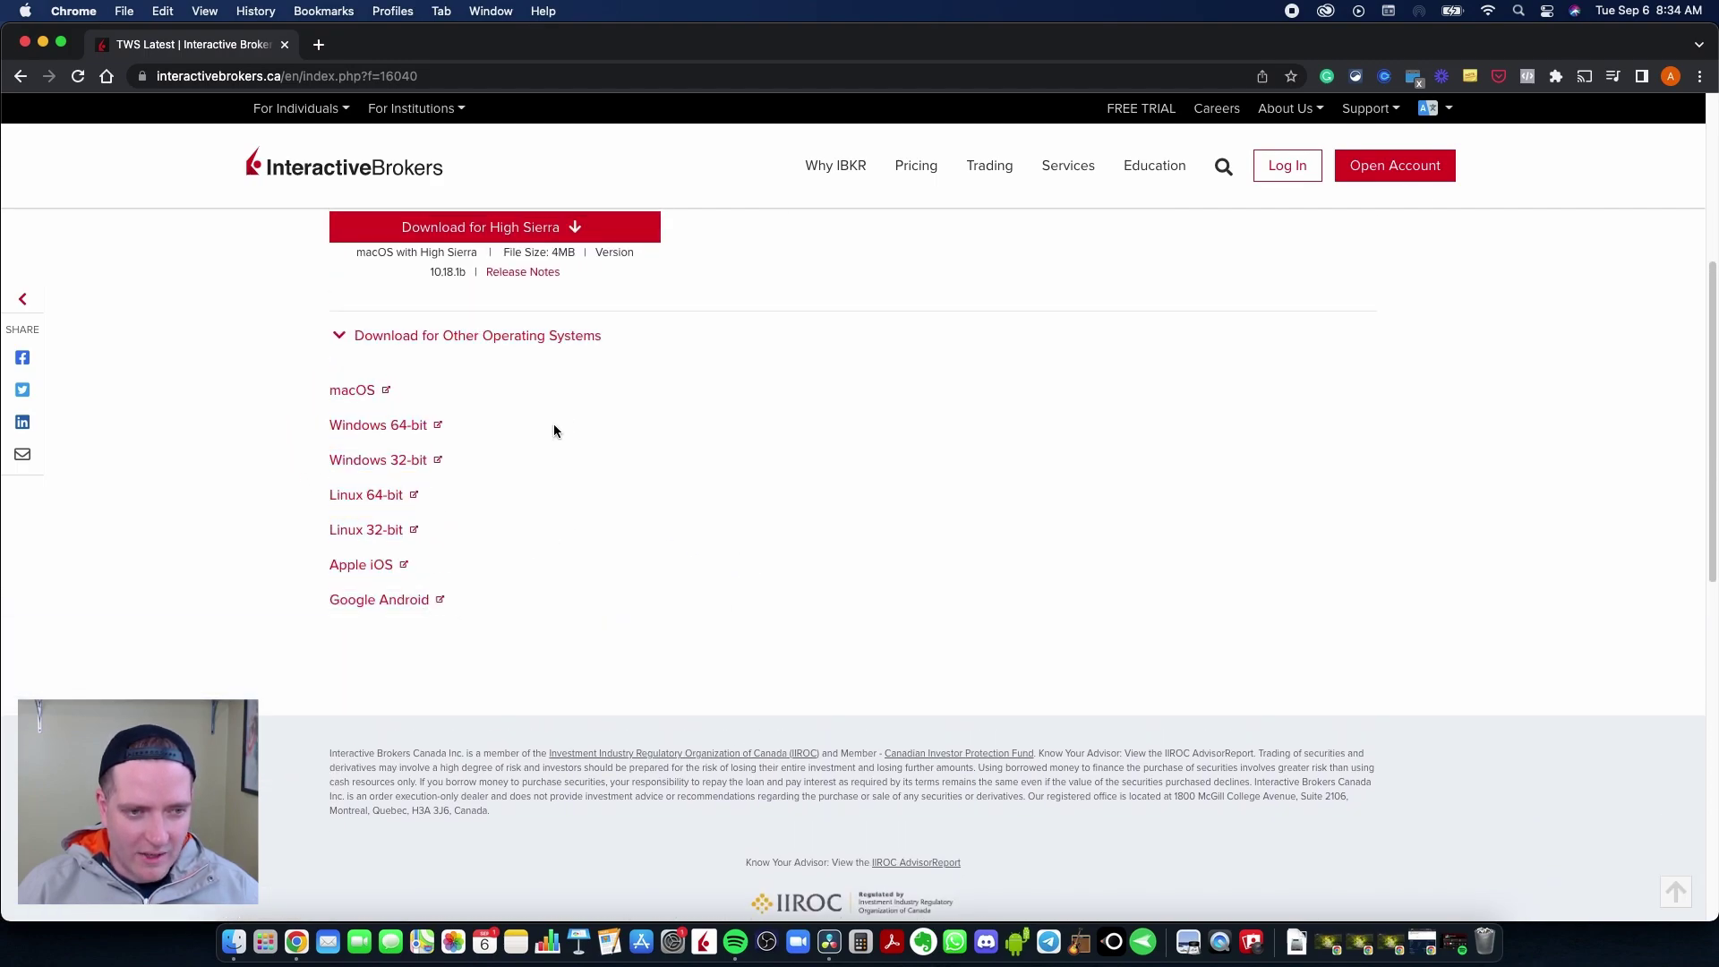
{"action": "scroll", "coordinate": [553, 423], "scroll_direction": "up", "scroll_amount": 5}
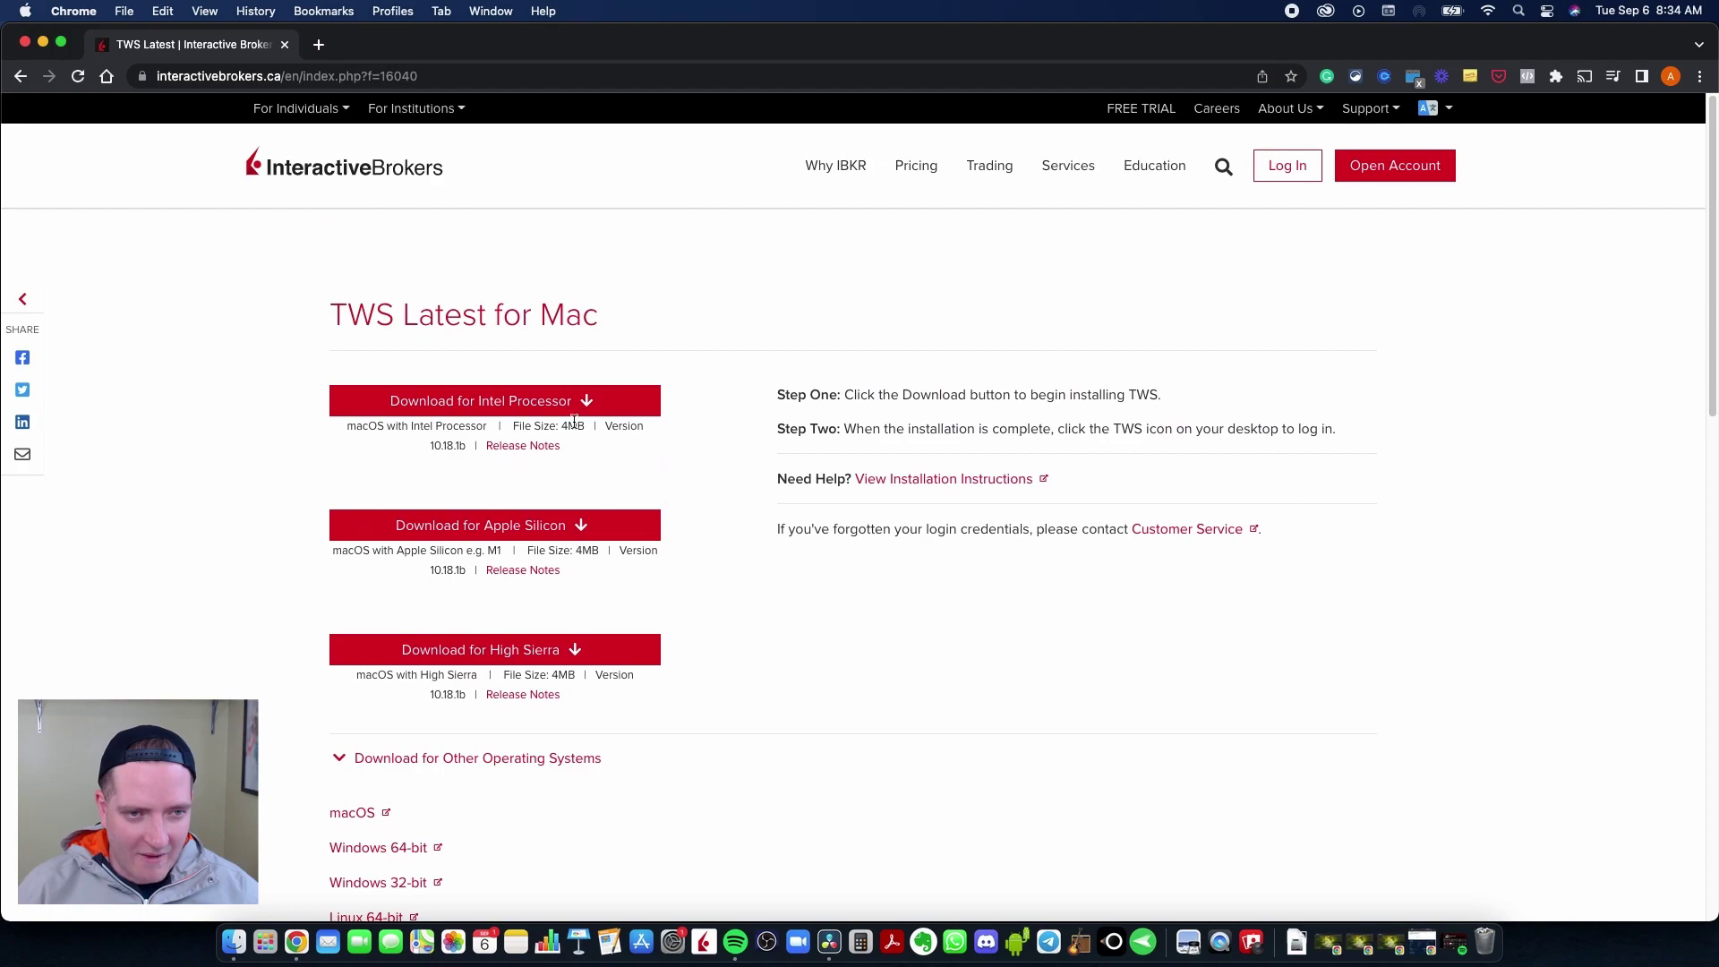
{"action": "left_click", "coordinate": [526, 401]}
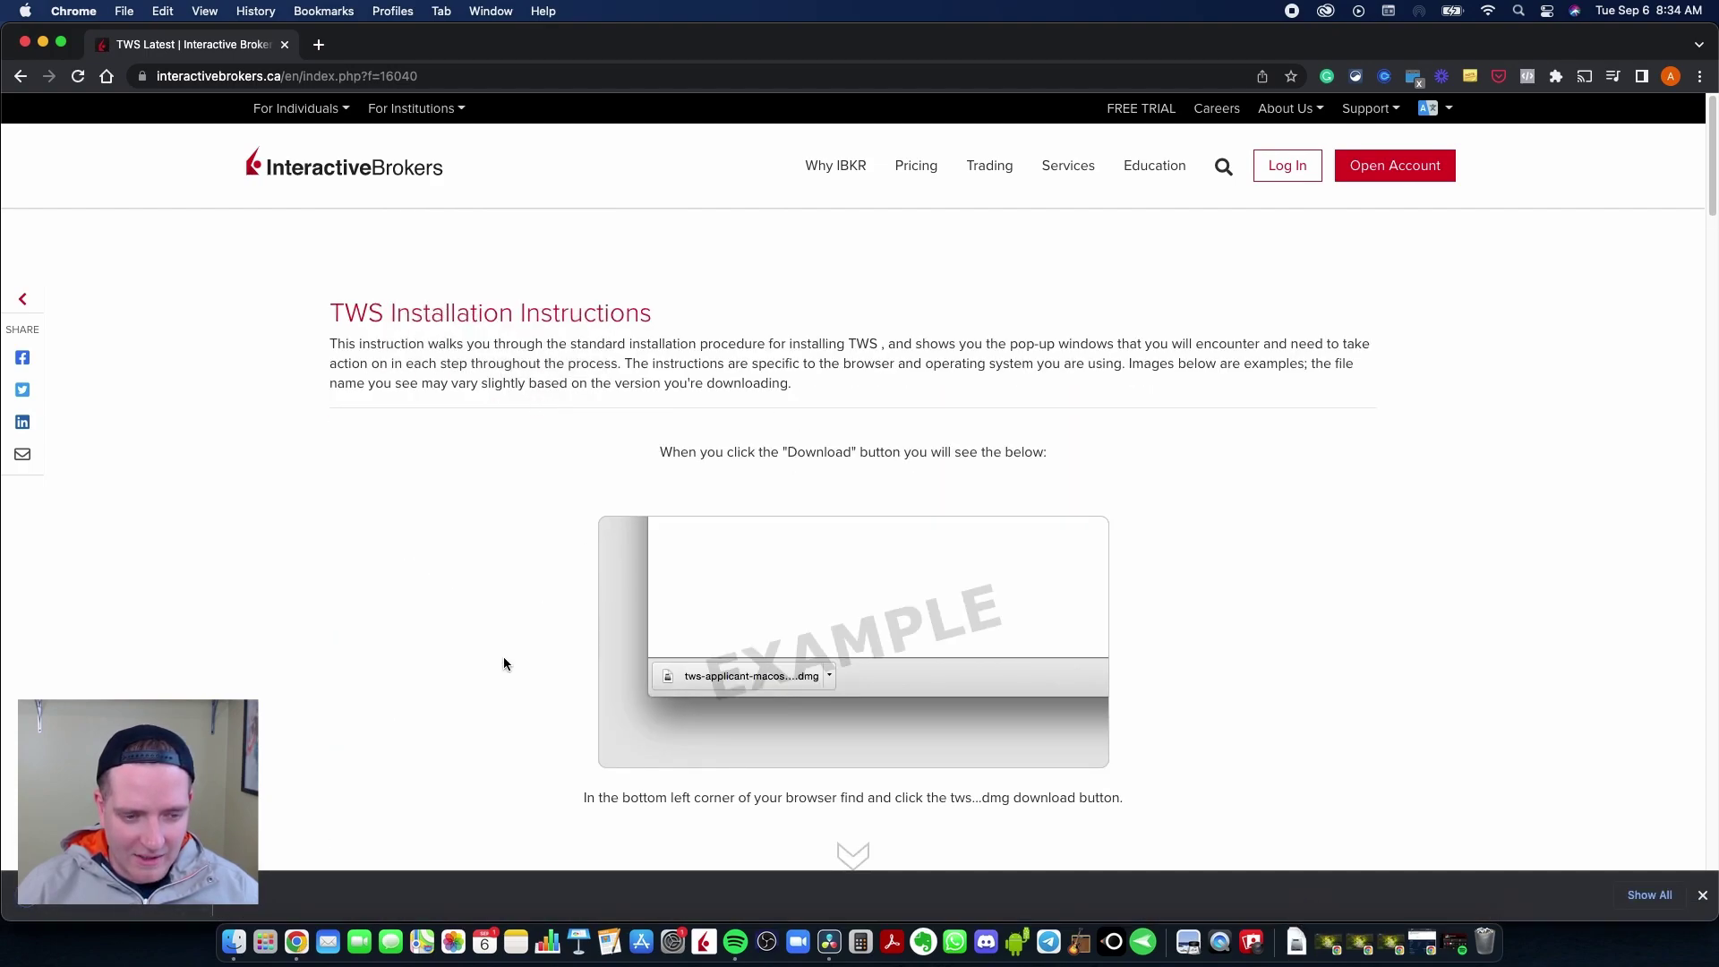
- Scroll through the TWS Installation Instructions and close Chrome's finished-download bar
{"action": "scroll", "coordinate": [504, 663], "scroll_direction": "down", "scroll_amount": 5}
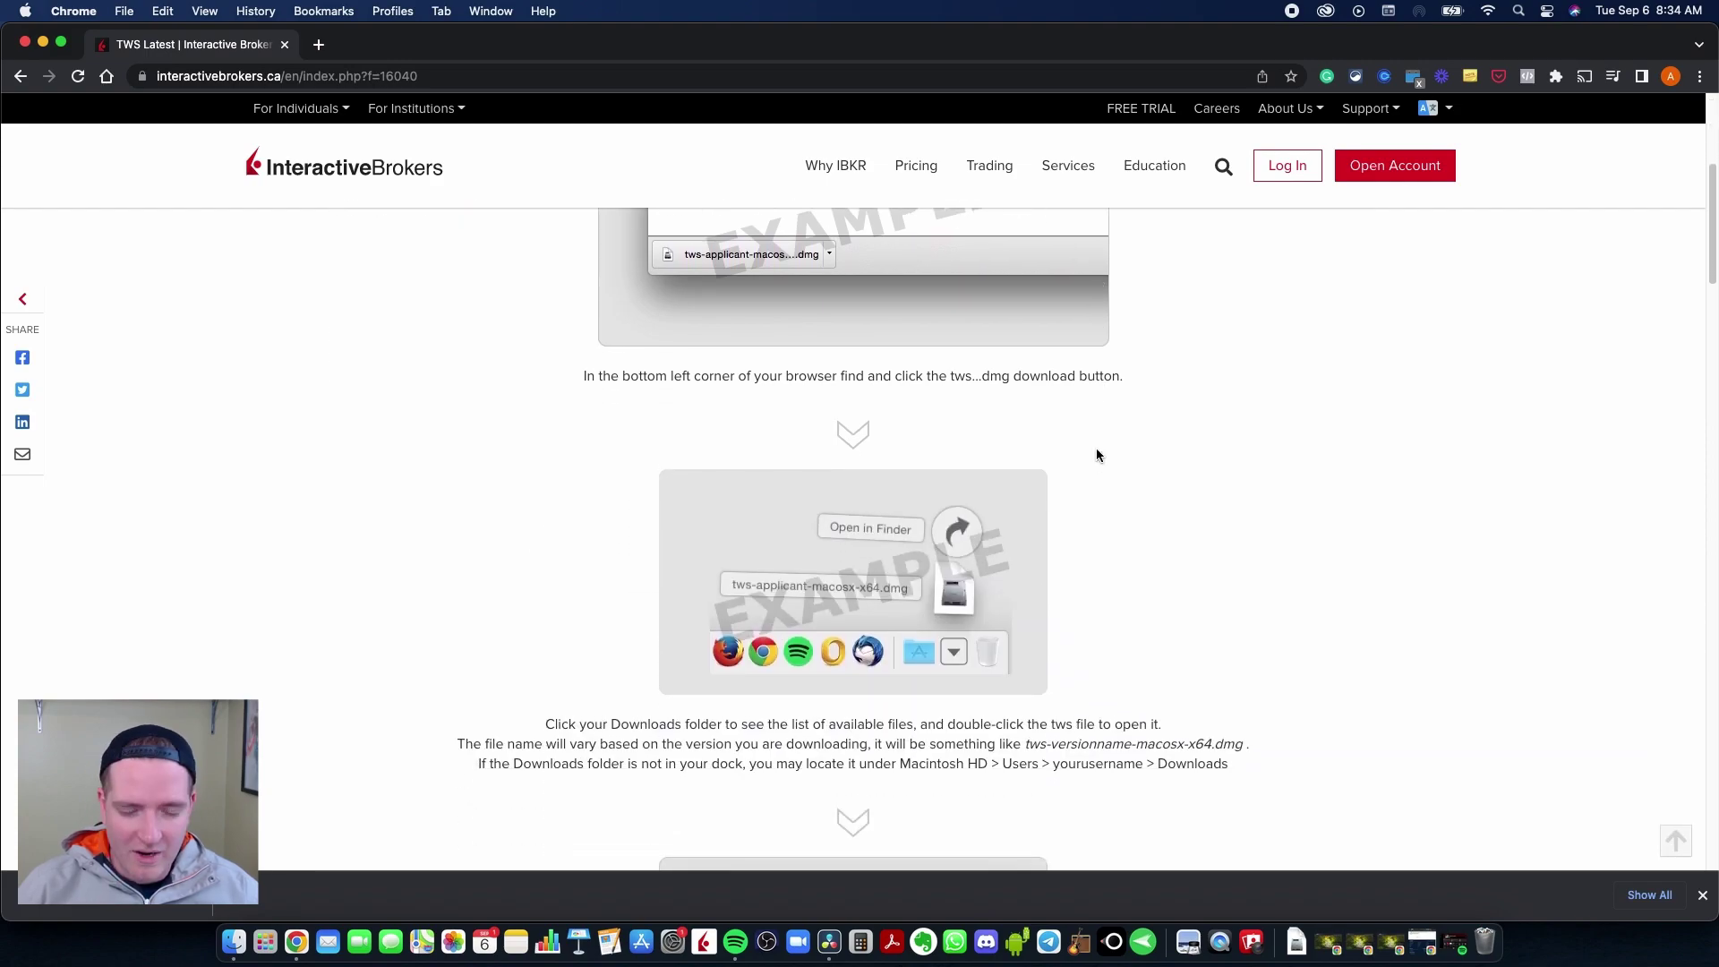
{"action": "scroll", "coordinate": [1096, 455], "scroll_direction": "down", "scroll_amount": 10}
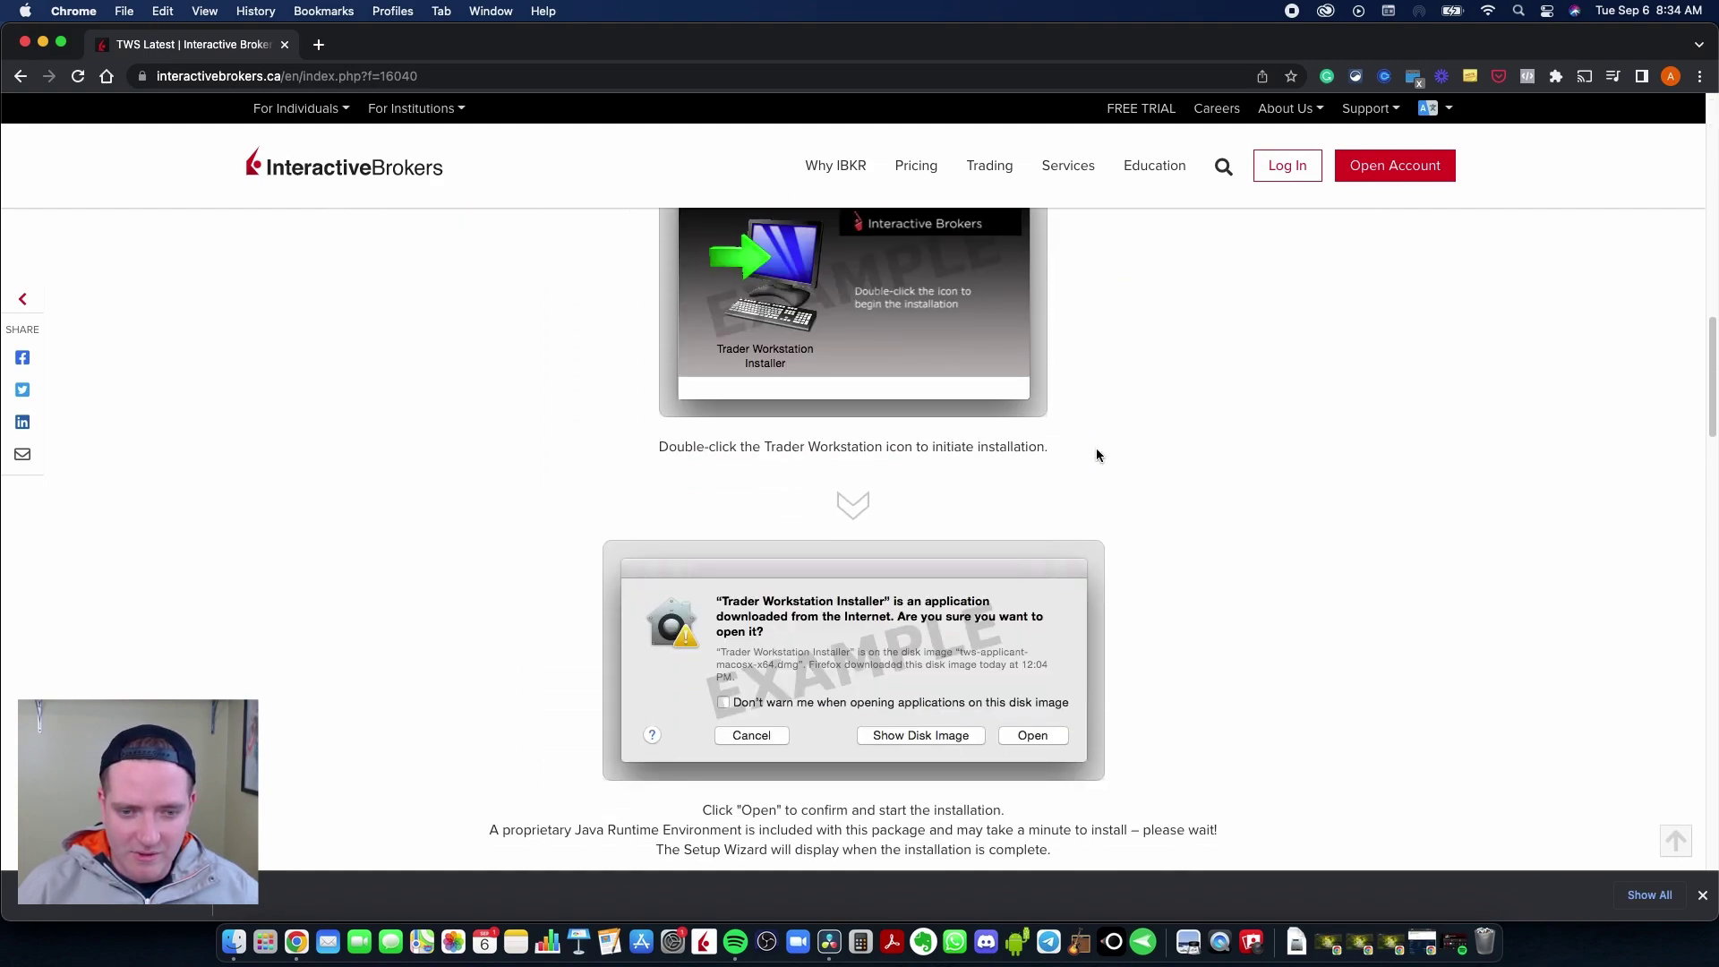
{"action": "scroll", "coordinate": [1096, 454], "scroll_direction": "down", "scroll_amount": 15}
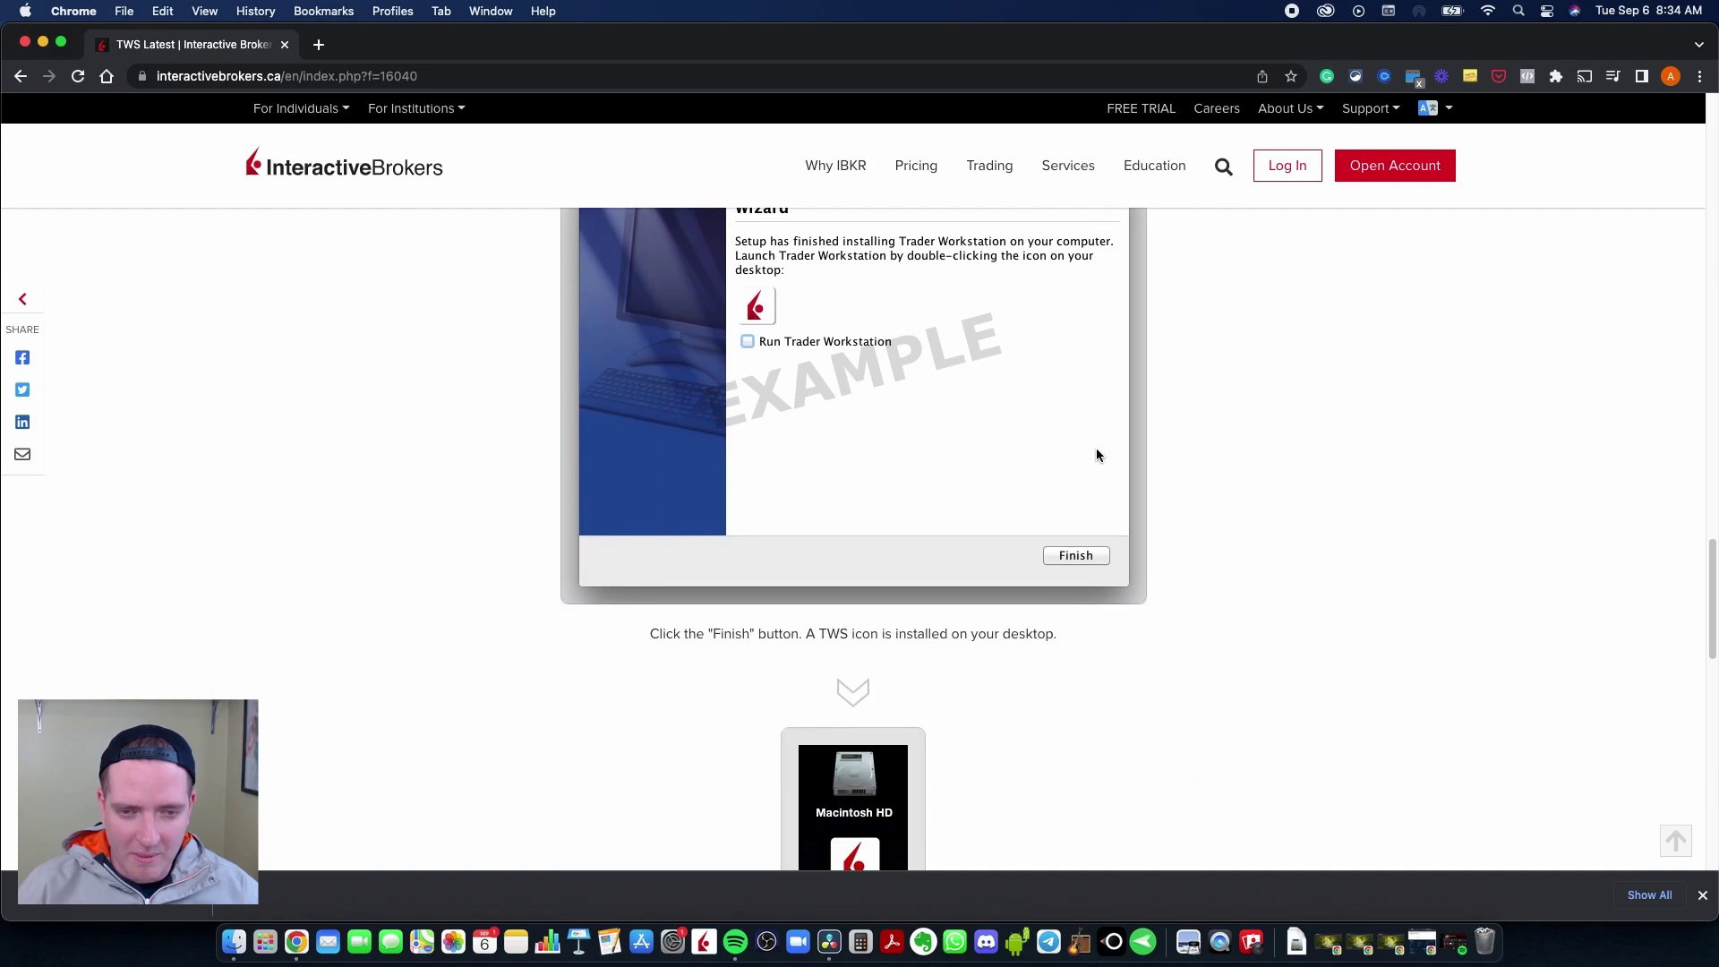
{"action": "scroll", "coordinate": [1097, 454], "scroll_direction": "down", "scroll_amount": 12}
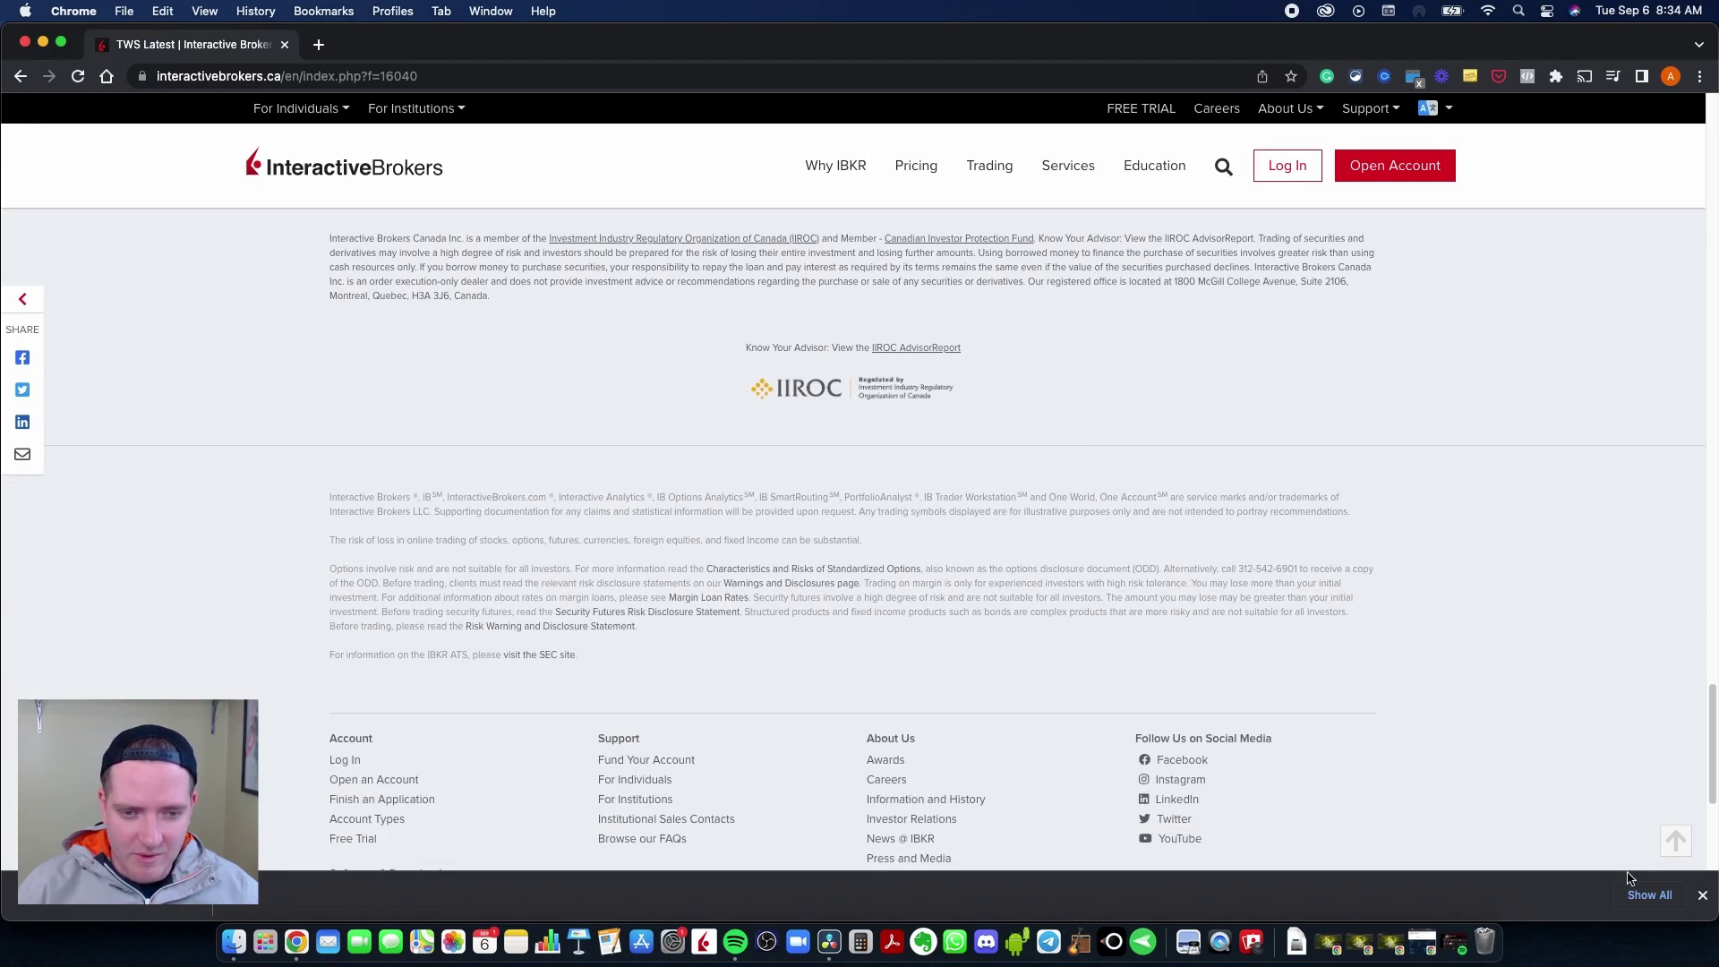
{"action": "left_click", "coordinate": [1702, 895]}
{"action": "scroll", "coordinate": [1103, 471], "scroll_direction": "up", "scroll_amount": 20}
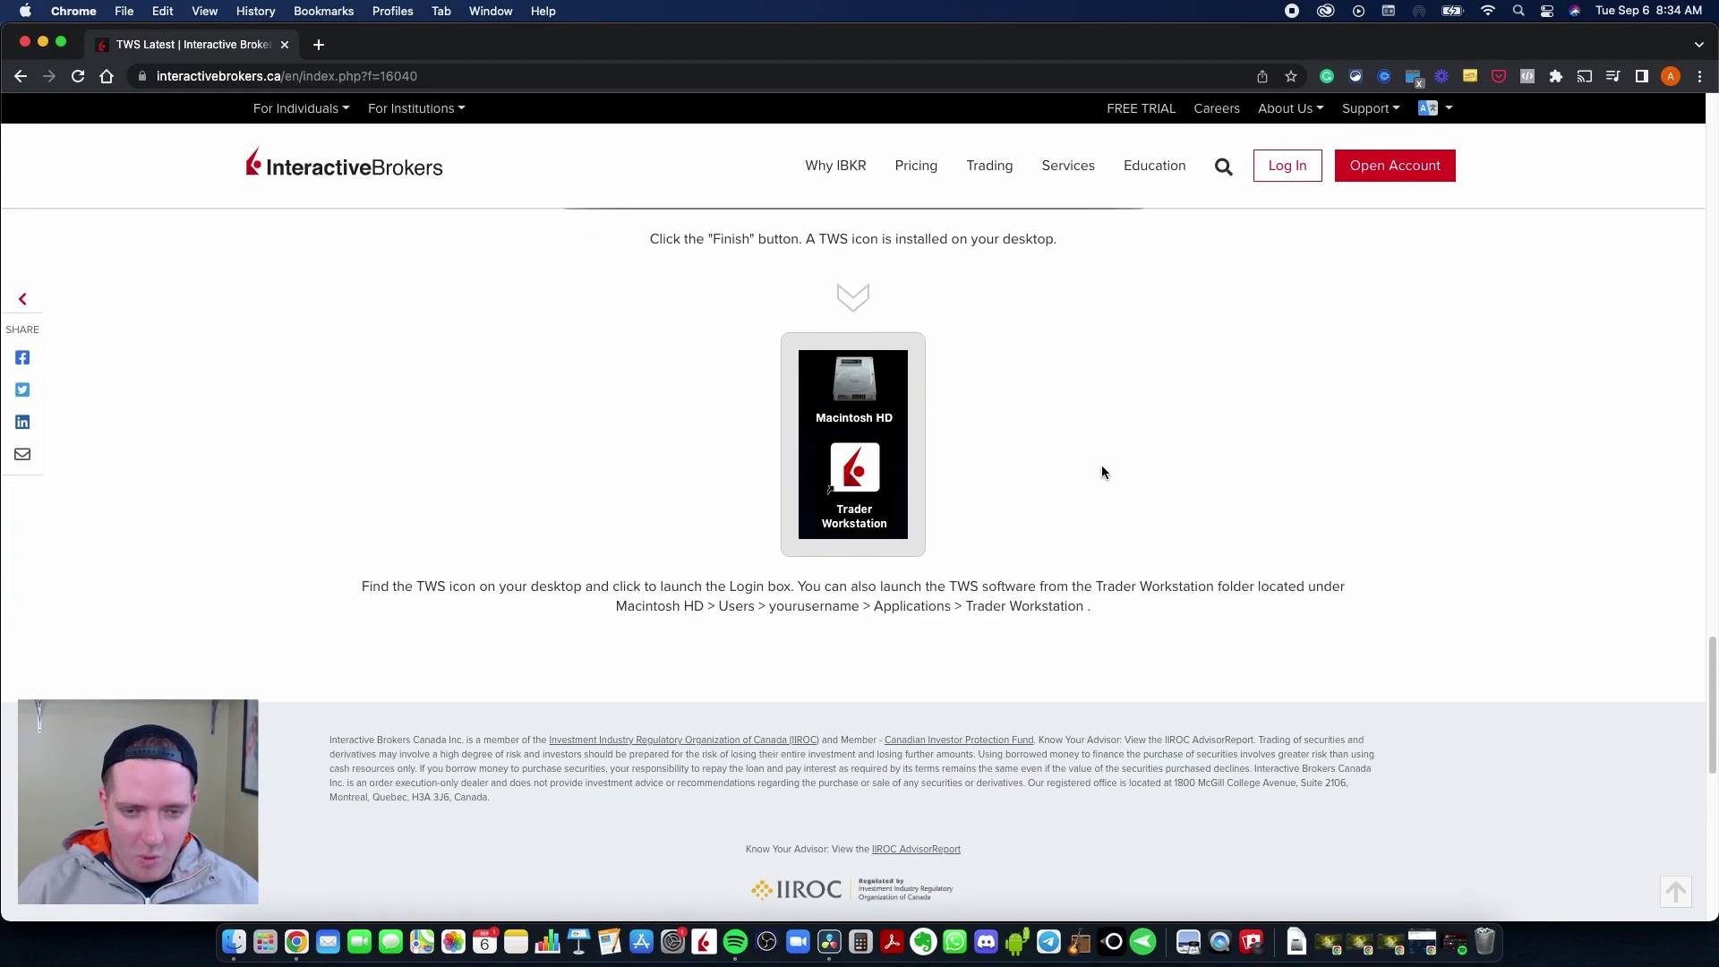
{"action": "scroll", "coordinate": [1102, 472], "scroll_direction": "up", "scroll_amount": 2}
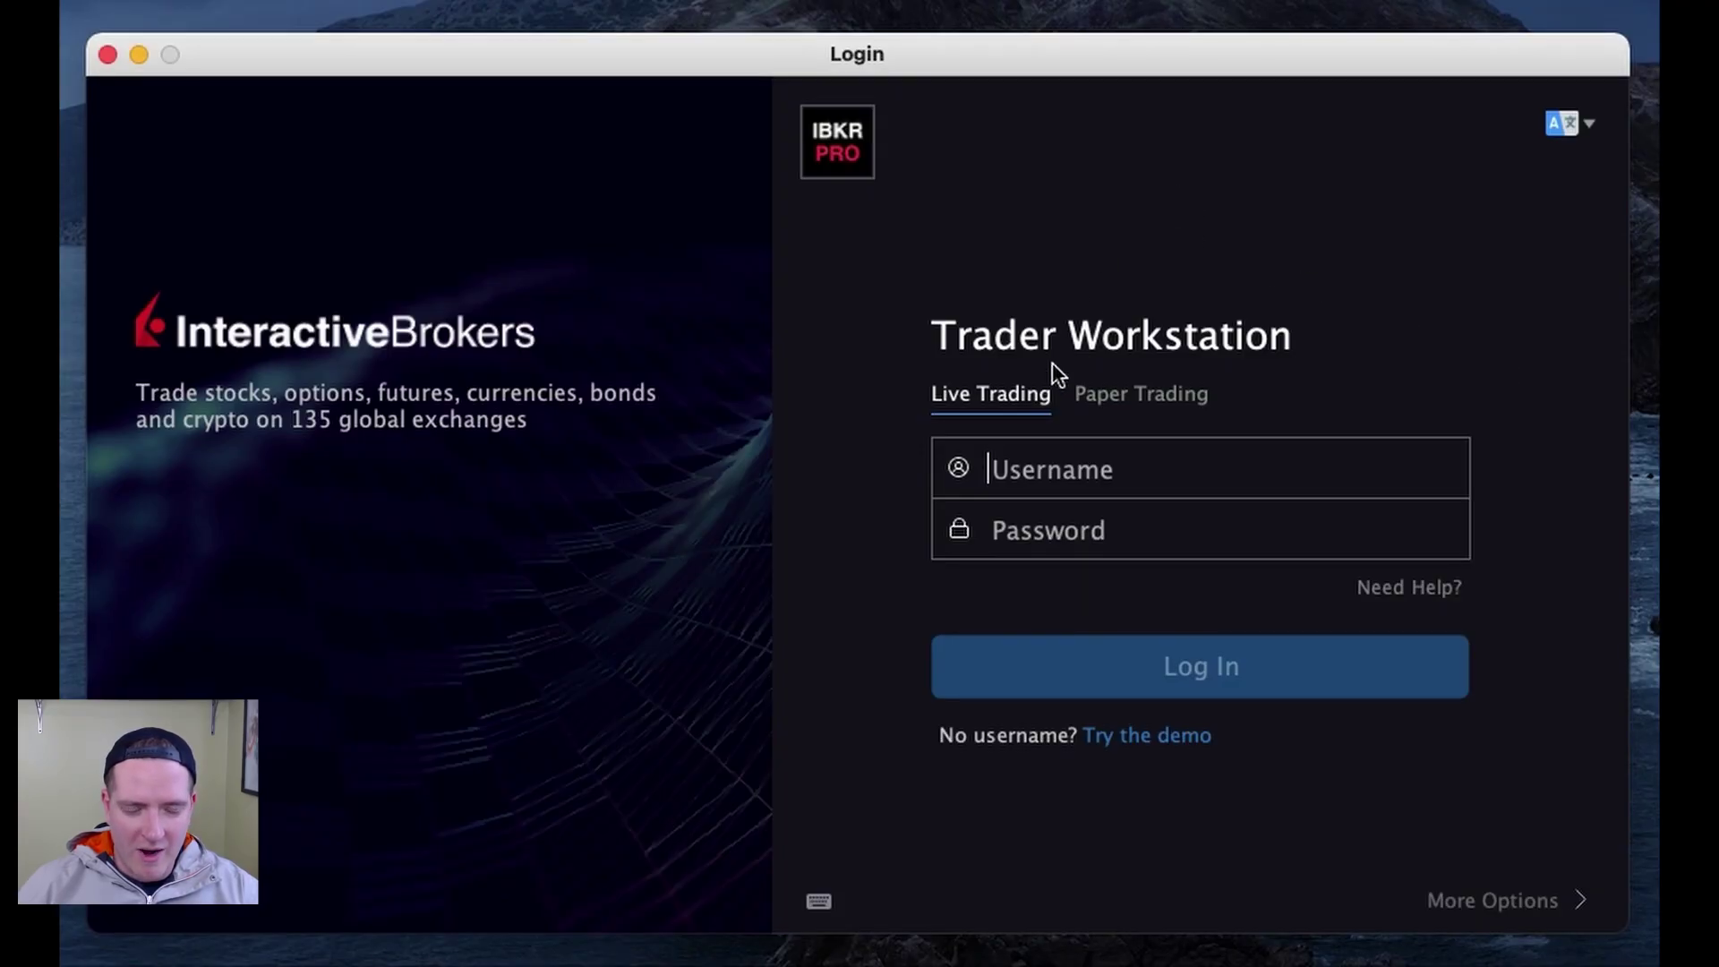
- Switch the TWS login to the Paper Trading tab and focus the password field
{"action": "left_click", "coordinate": [1100, 401]}
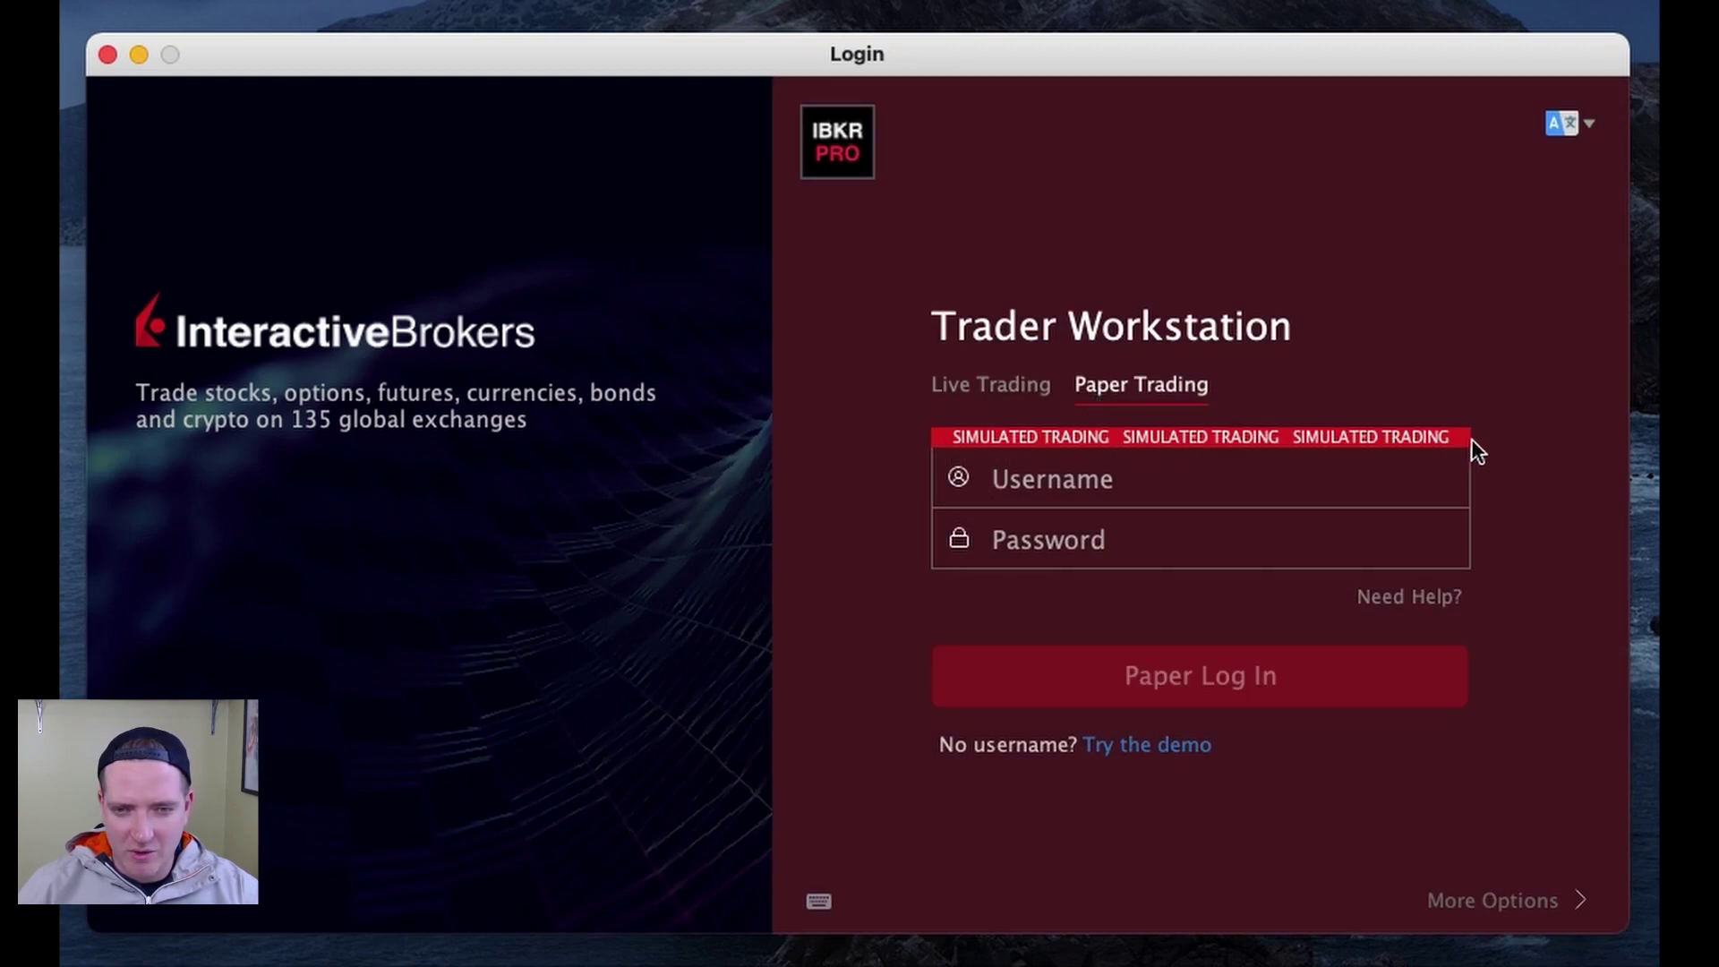
{"action": "left_click", "coordinate": [1049, 546]}
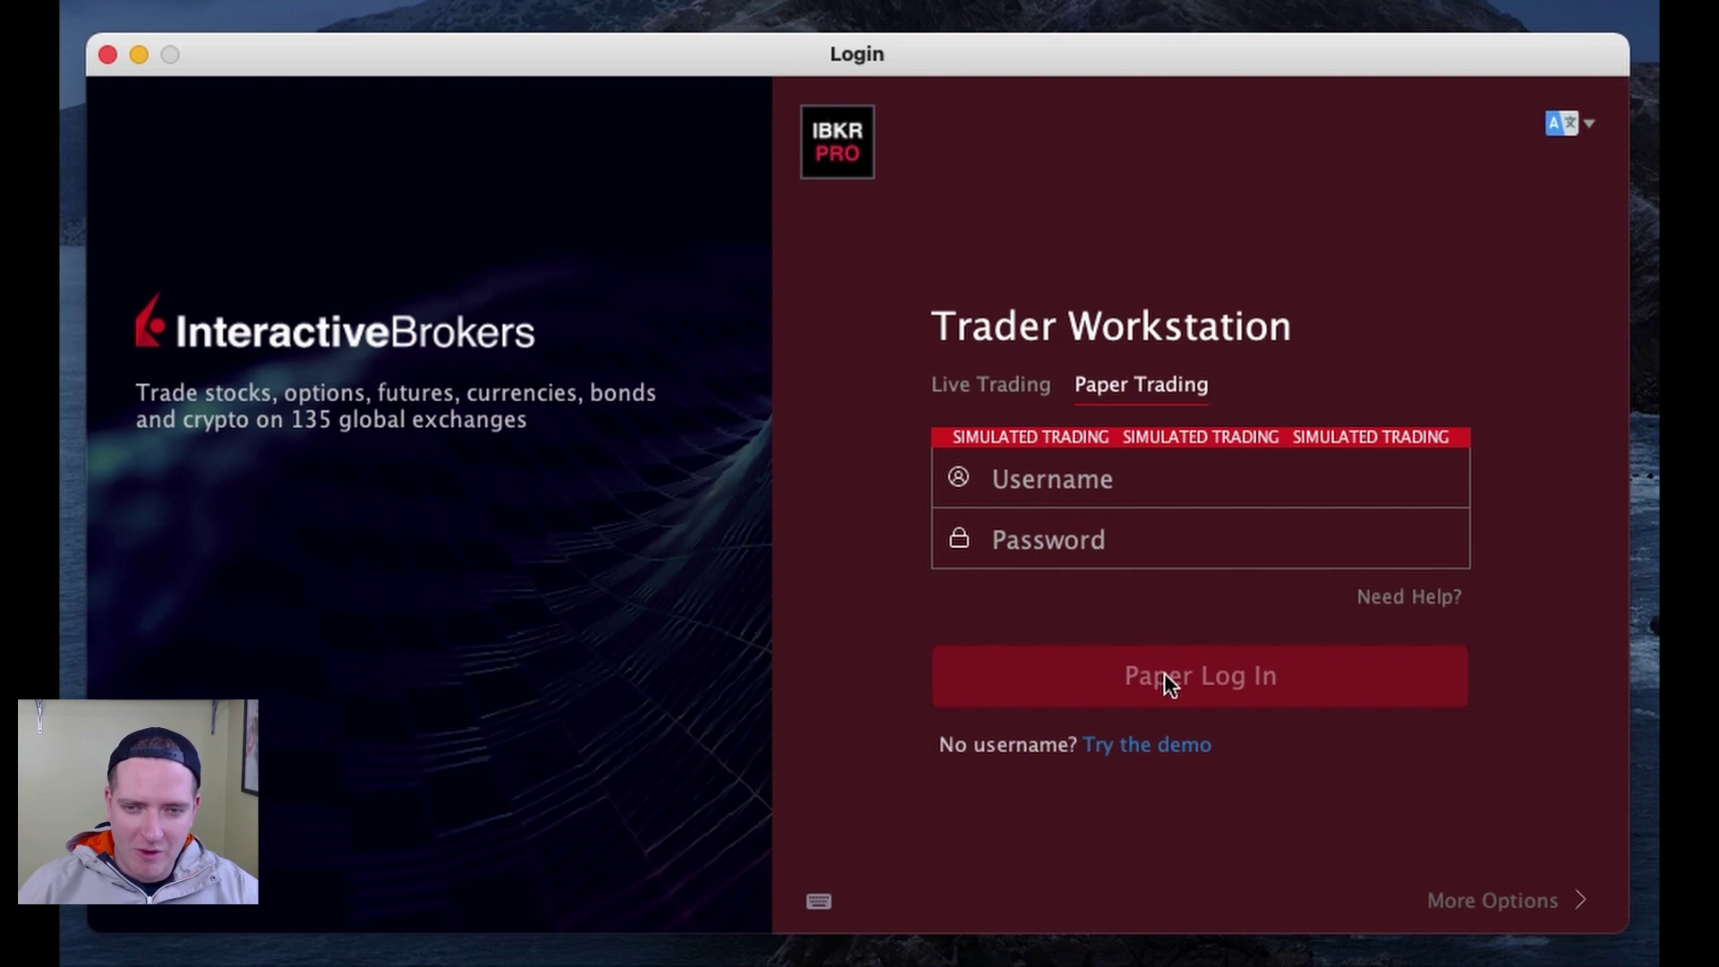